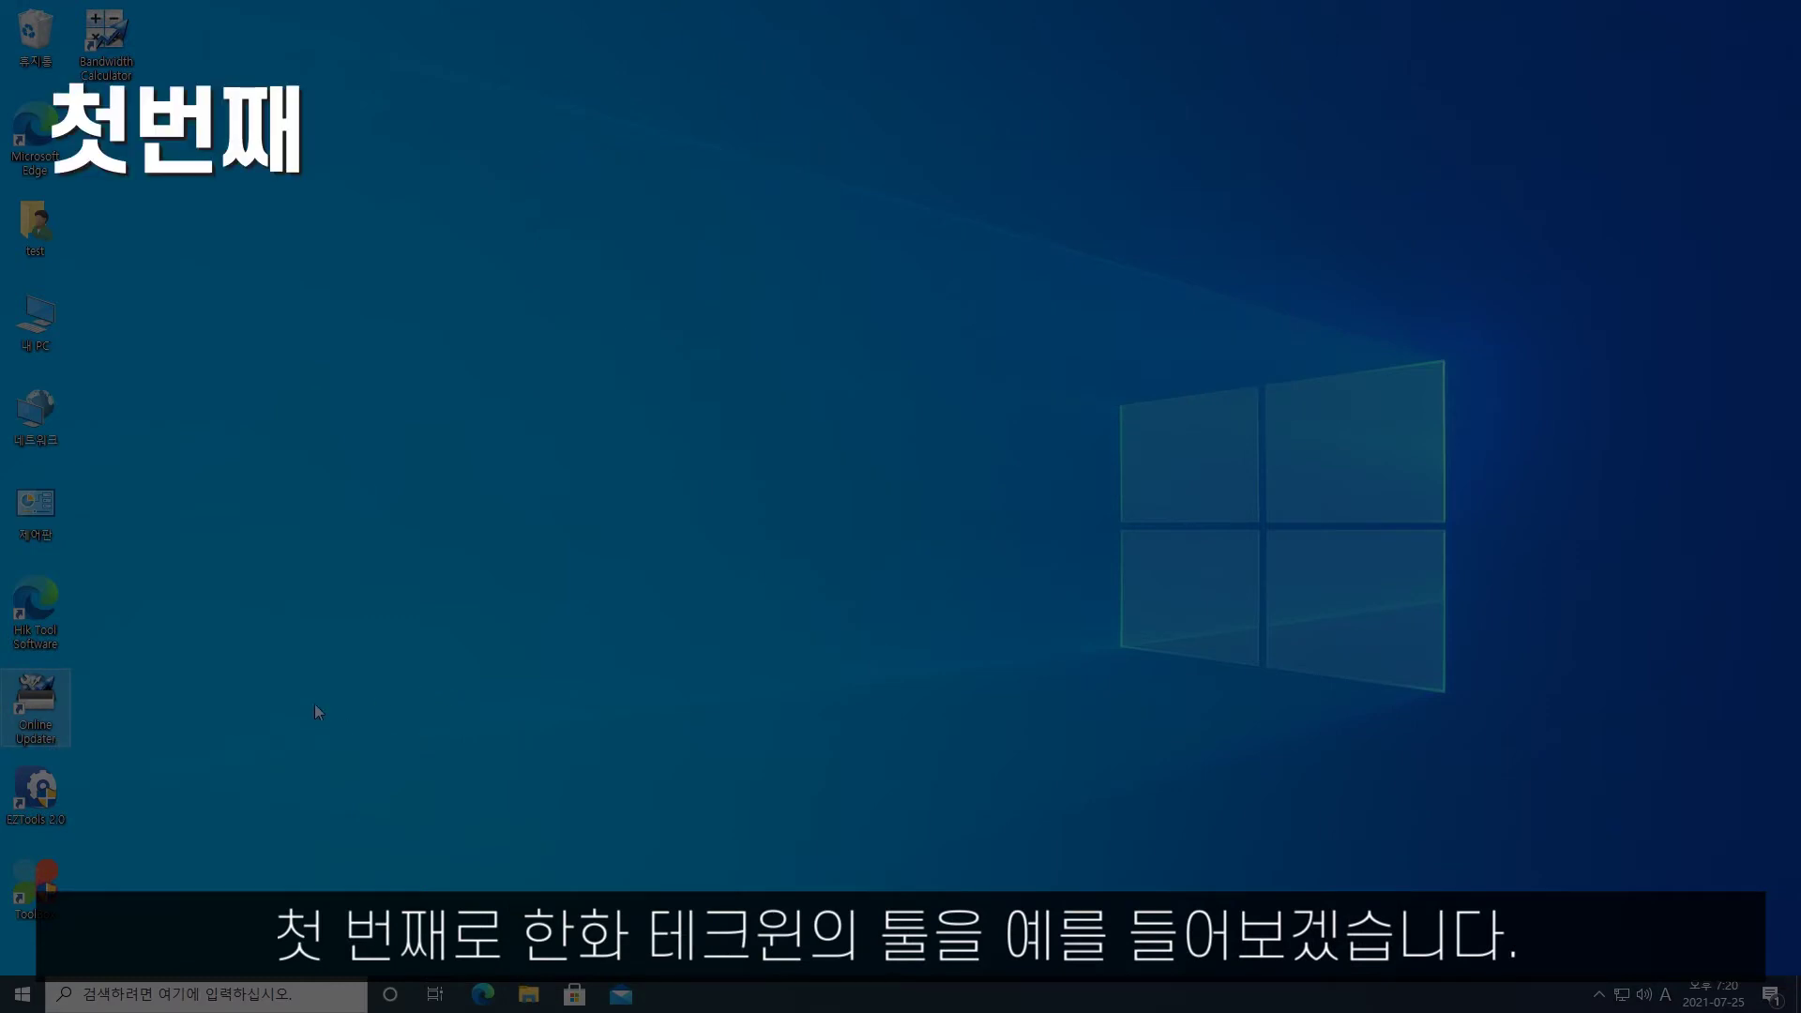
Open Online Updater and run the bandwidth calculator (밴드위스 계산기) from its program list
double_click(37, 701)
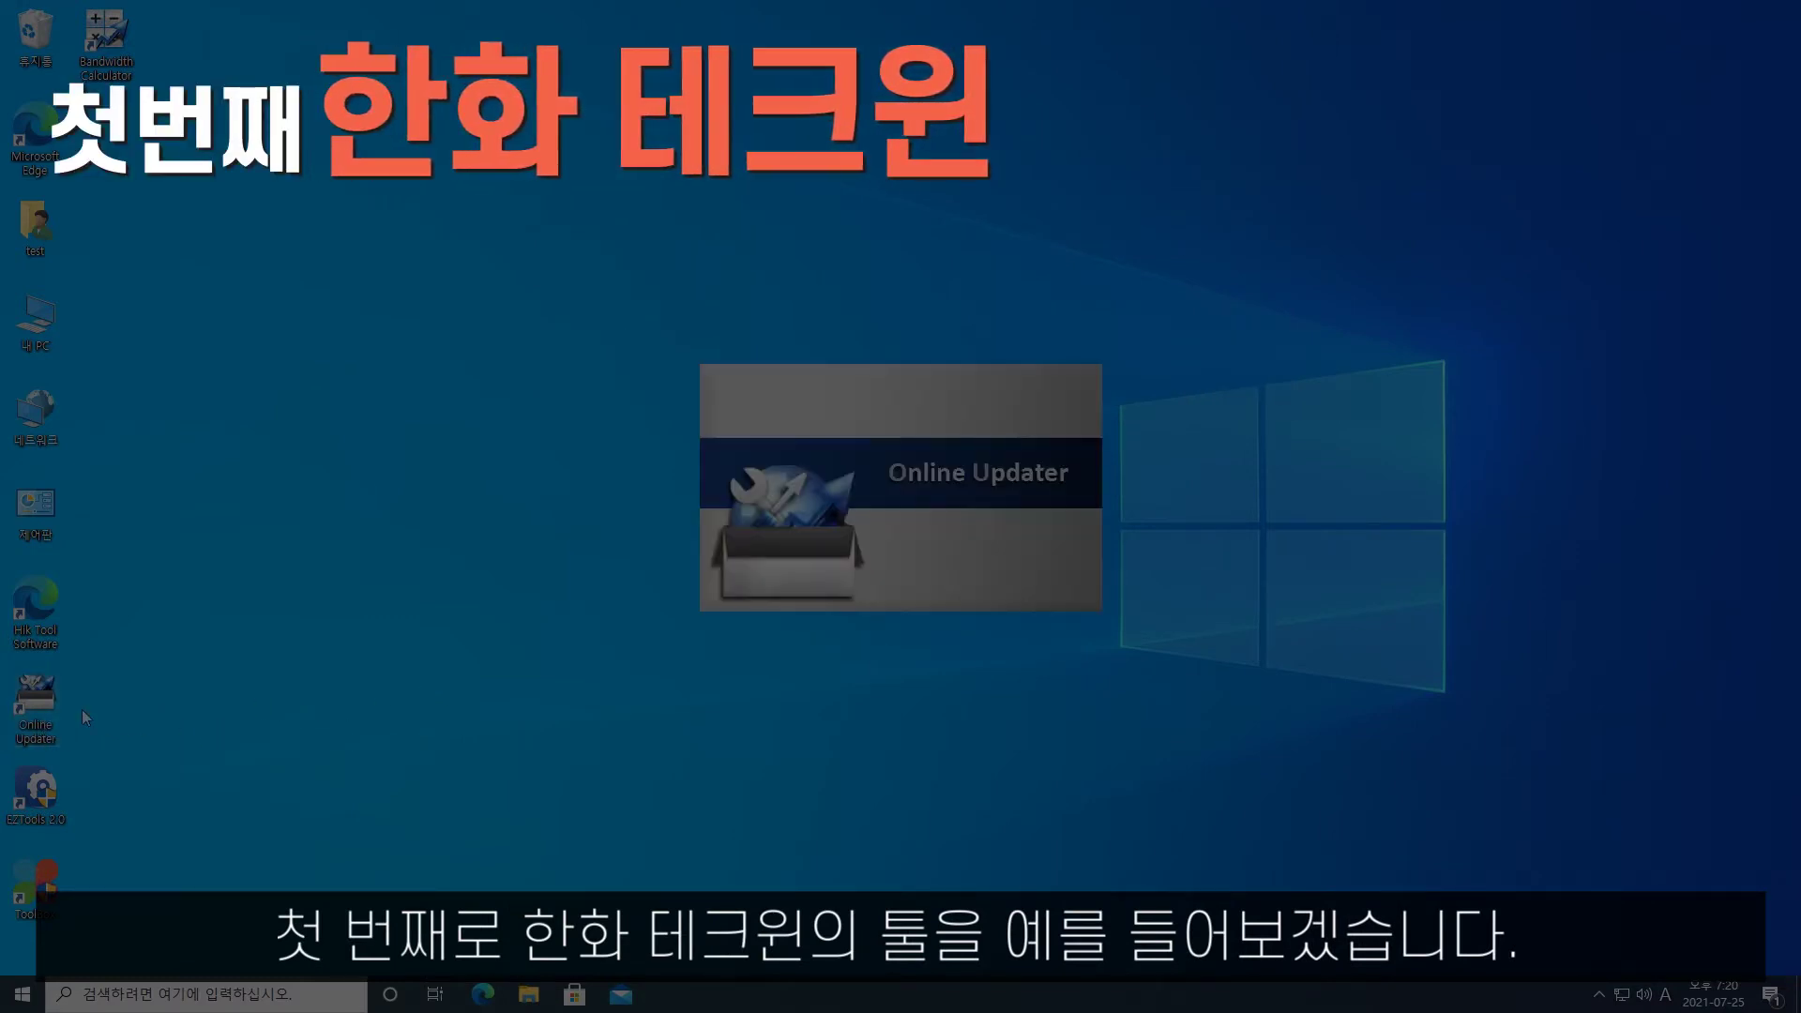
click(639, 420)
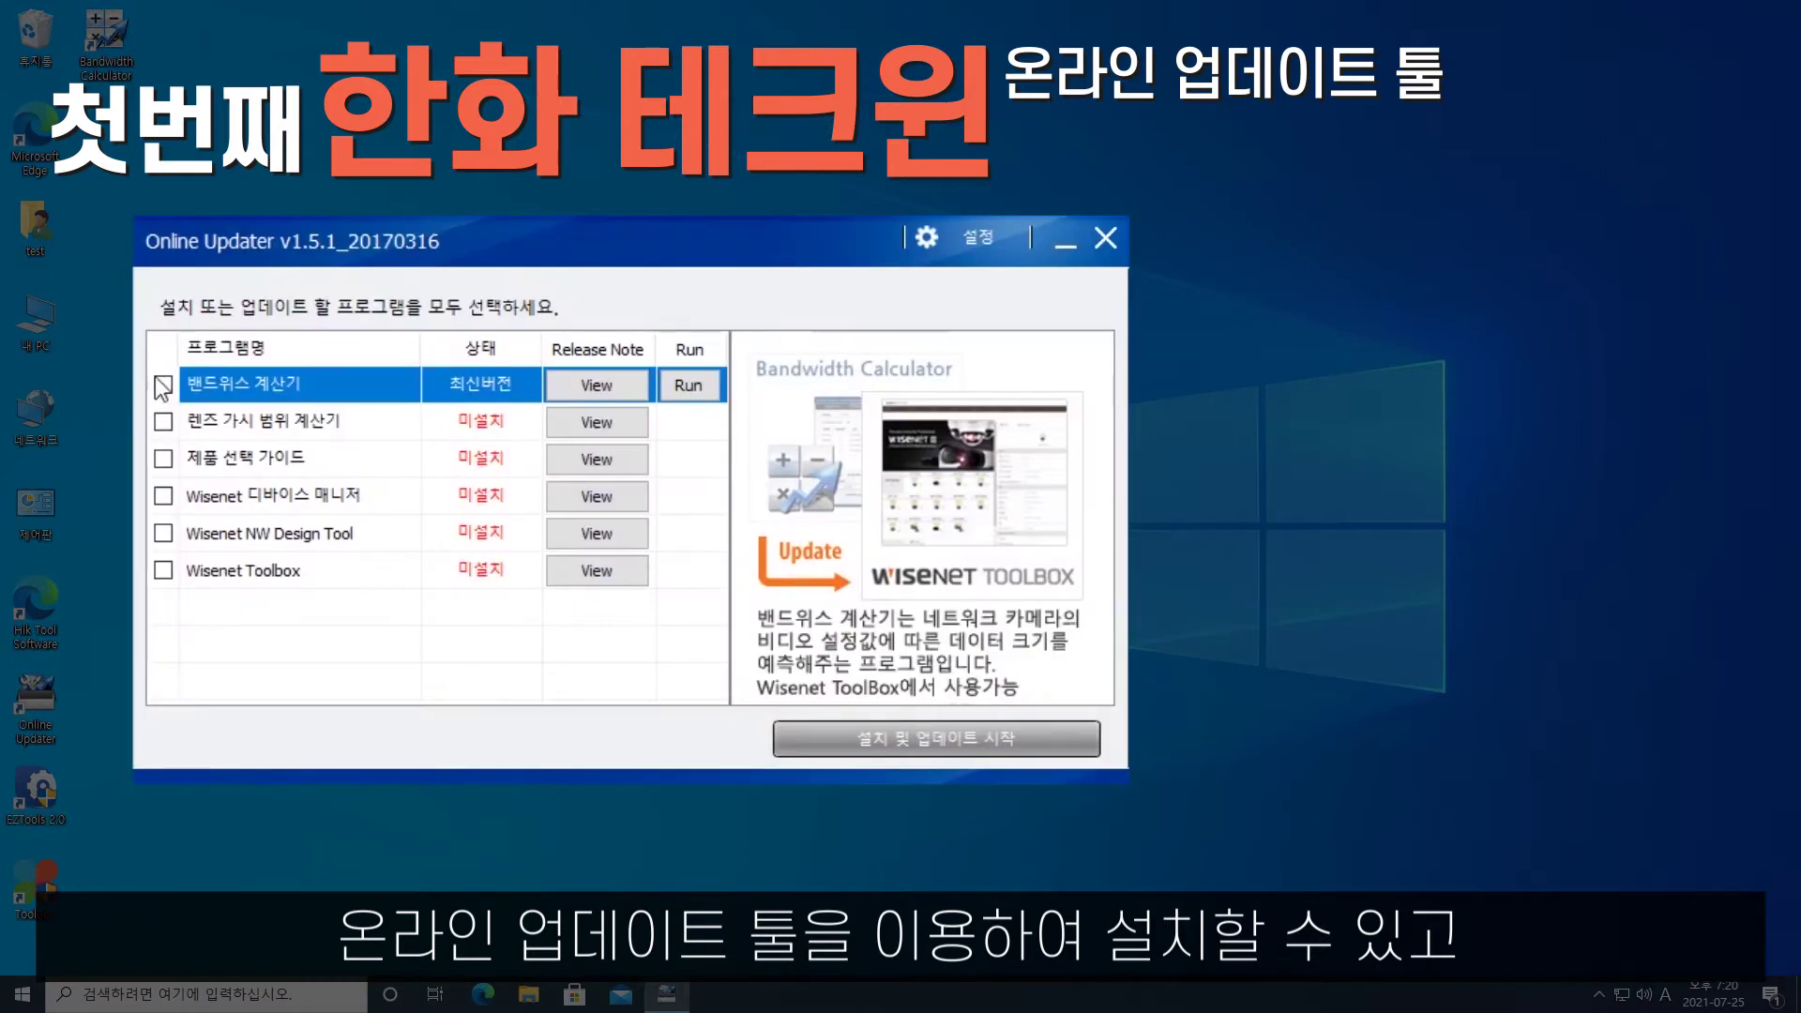
click(592, 411)
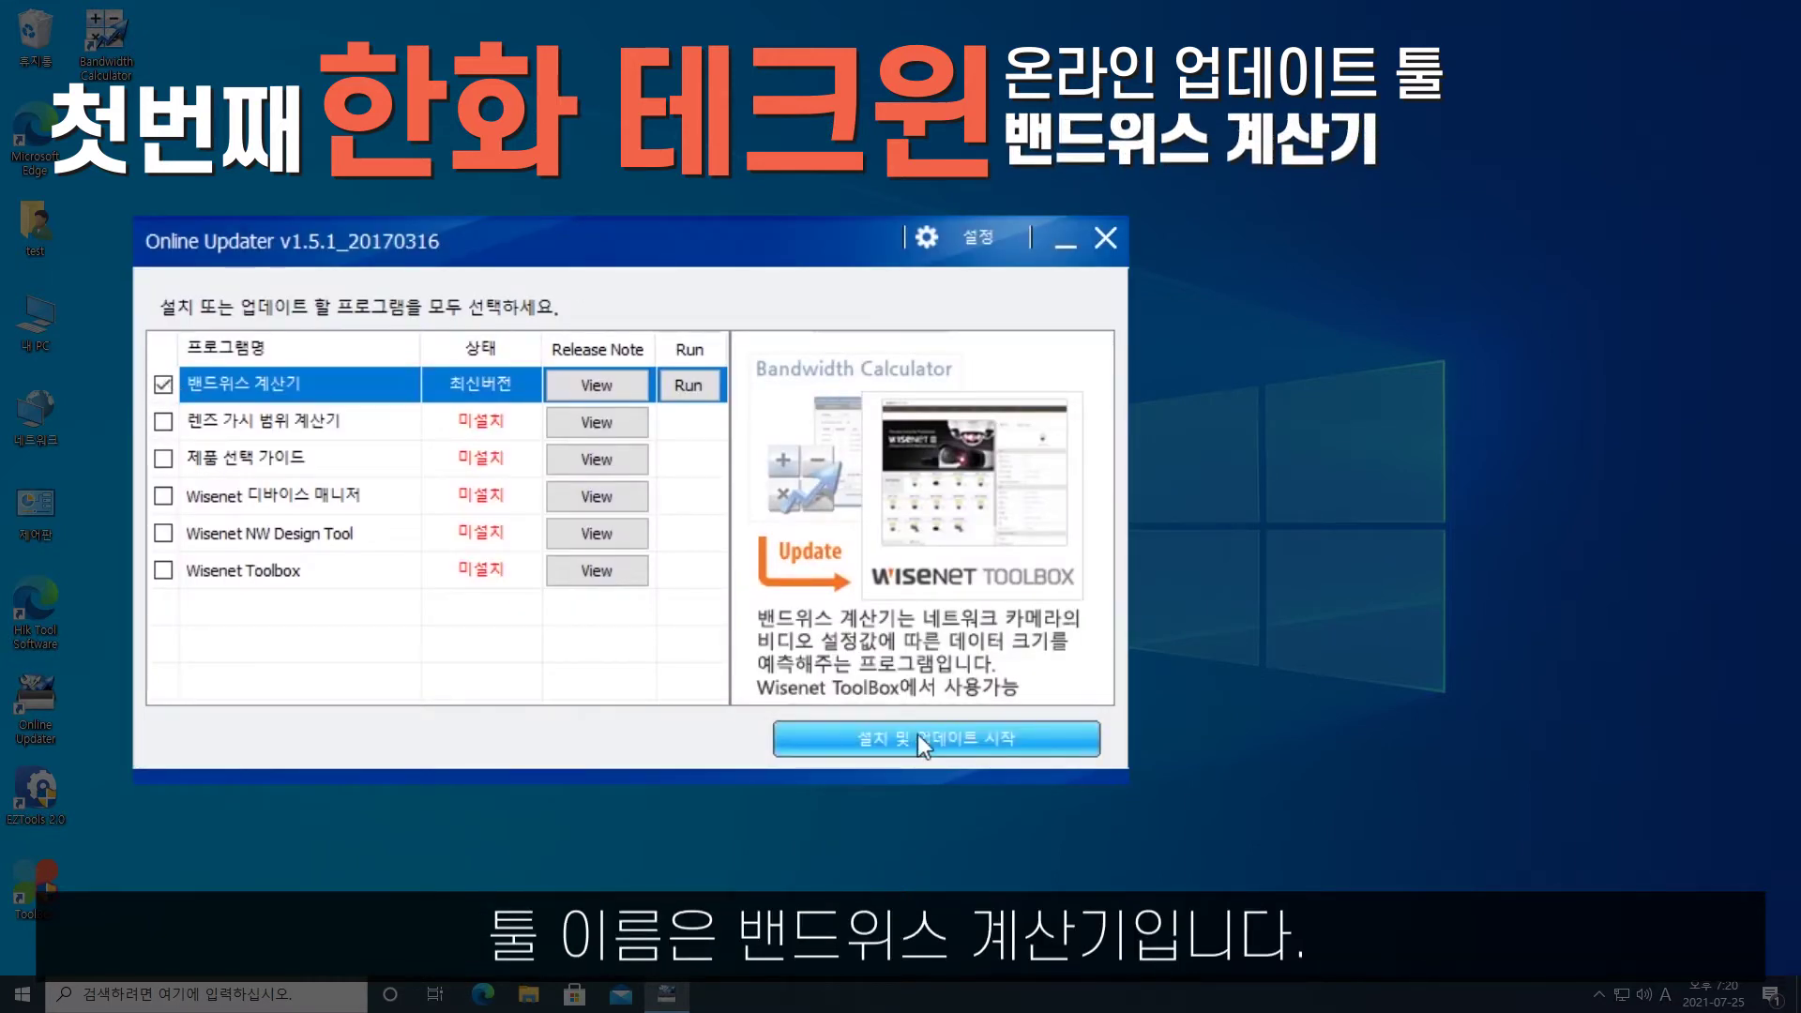
click(695, 385)
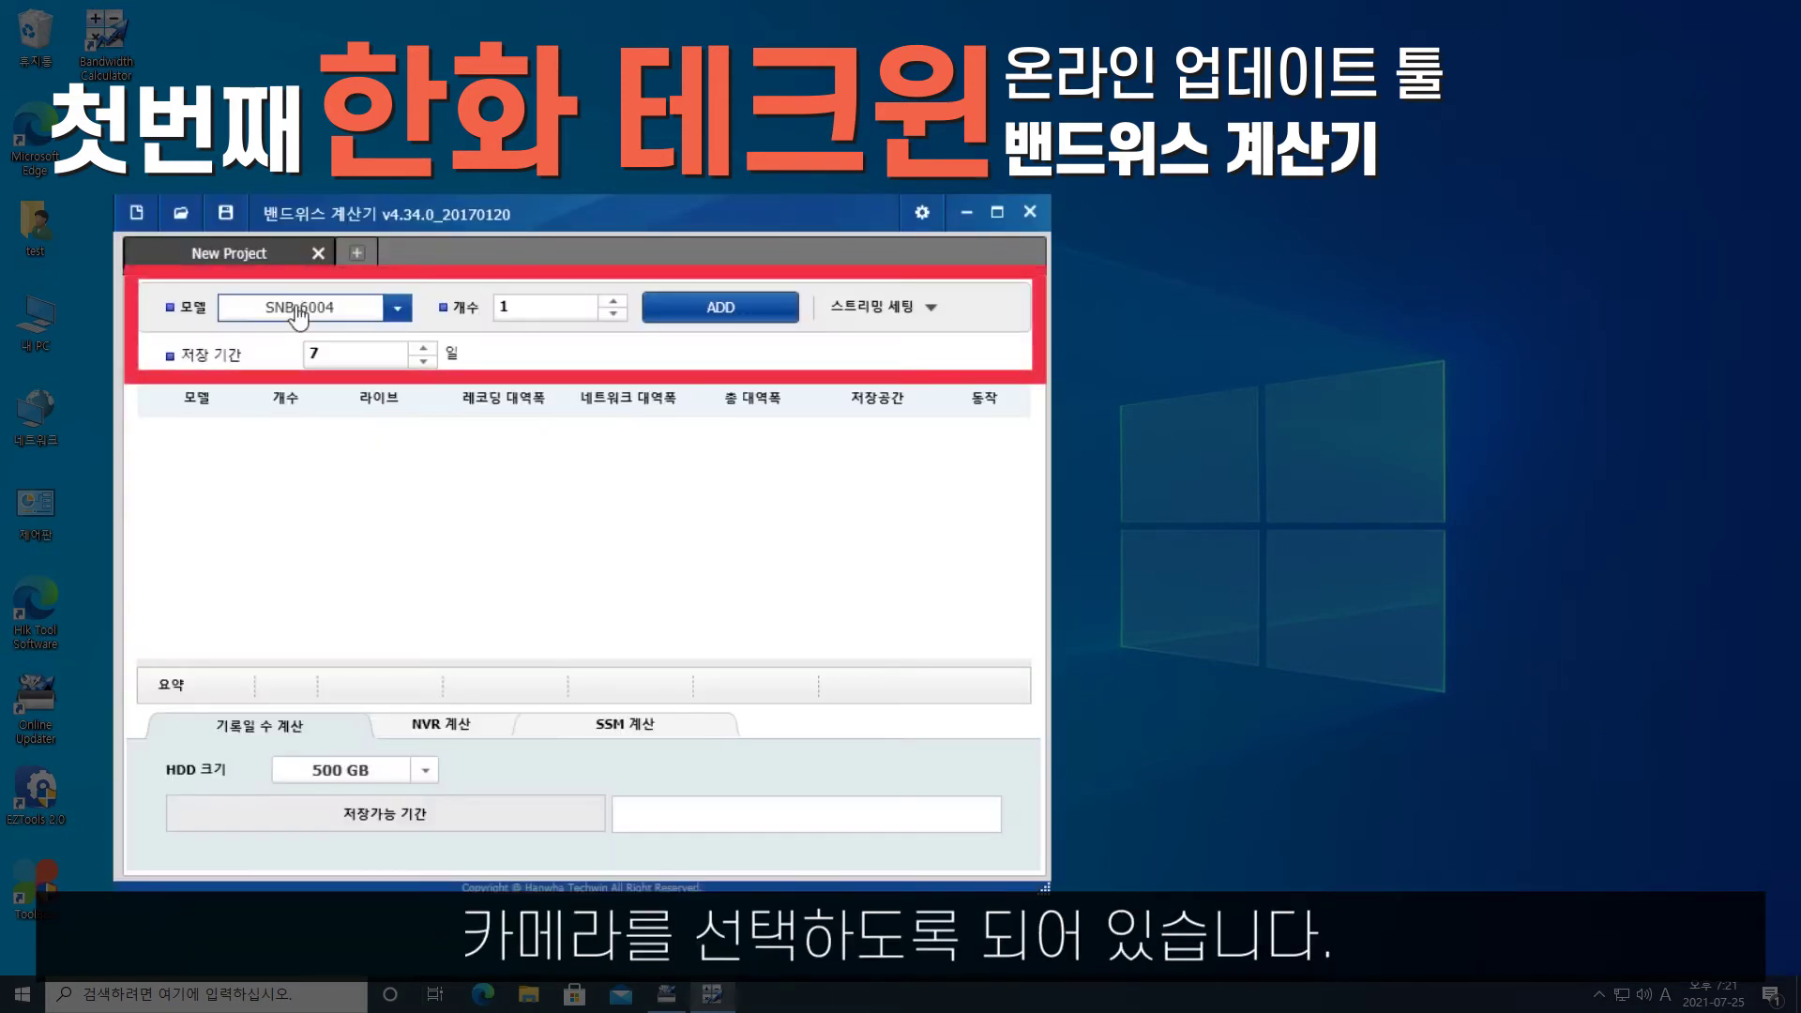
Choose camera model XNO-8080R with a quantity of 16 and expand the streaming settings
click(370, 309)
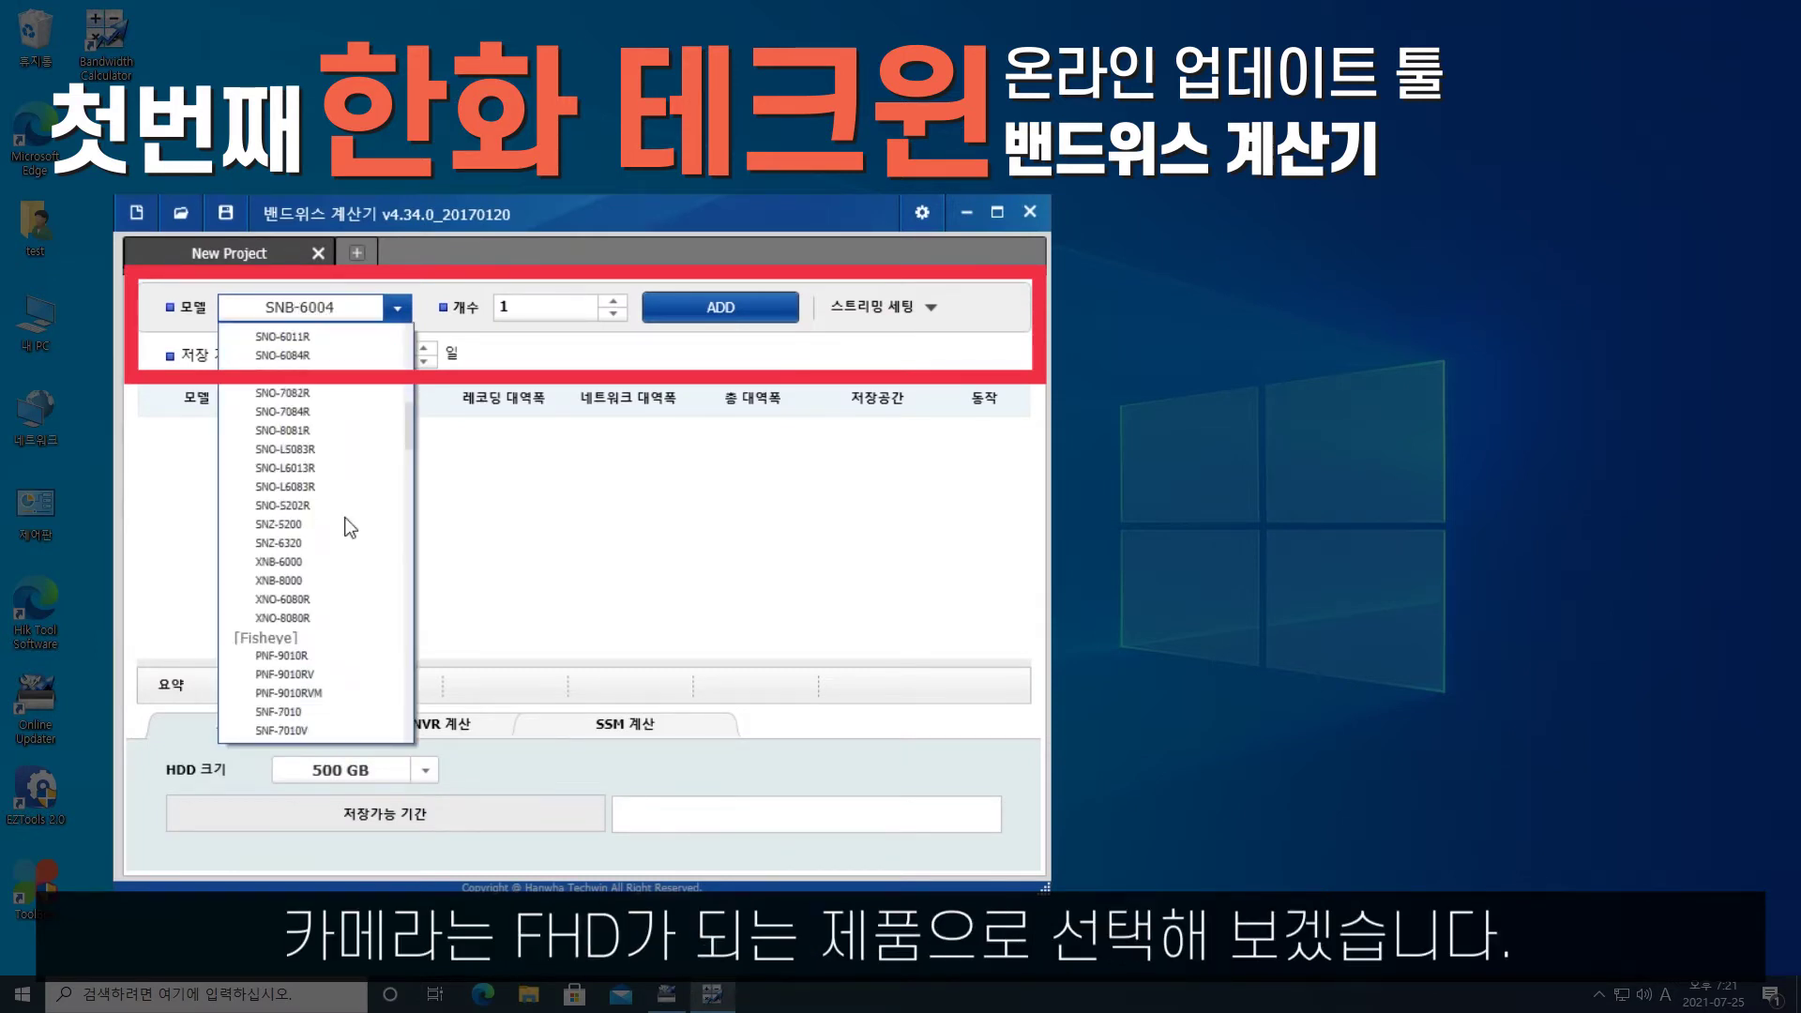
scroll(347, 539, down, 2)
click(352, 450)
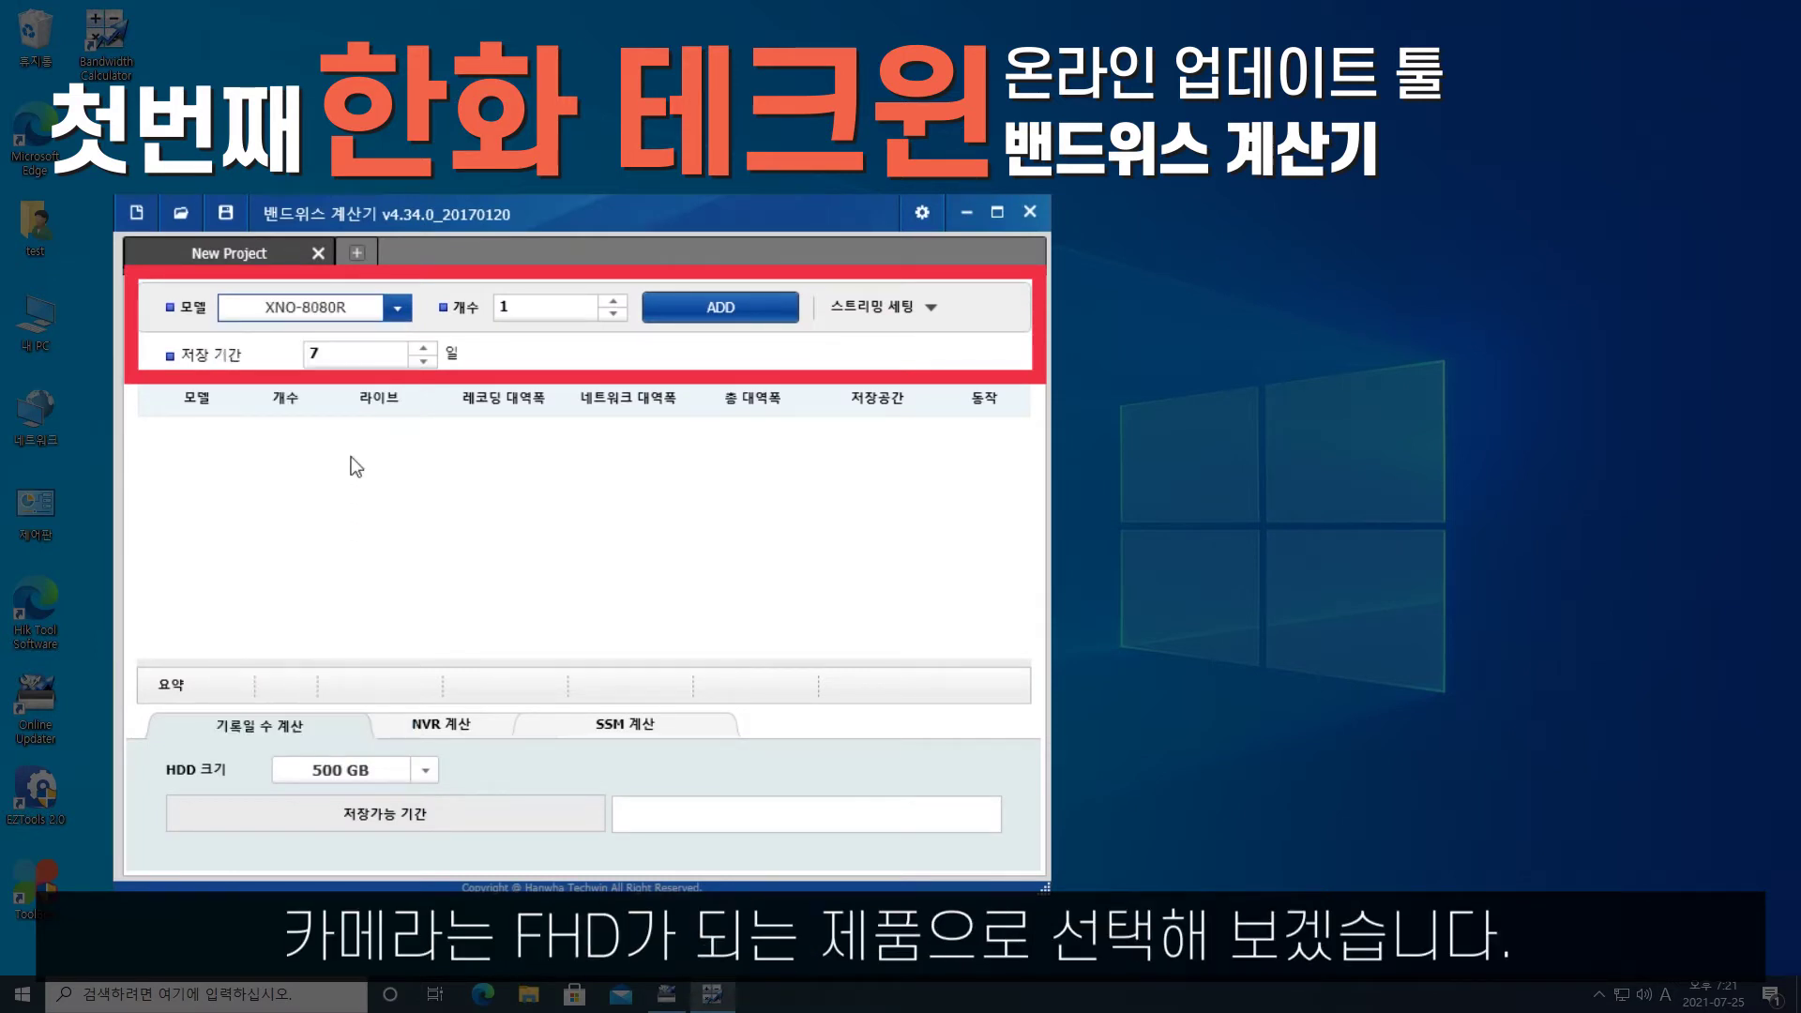
text(6)
click(863, 317)
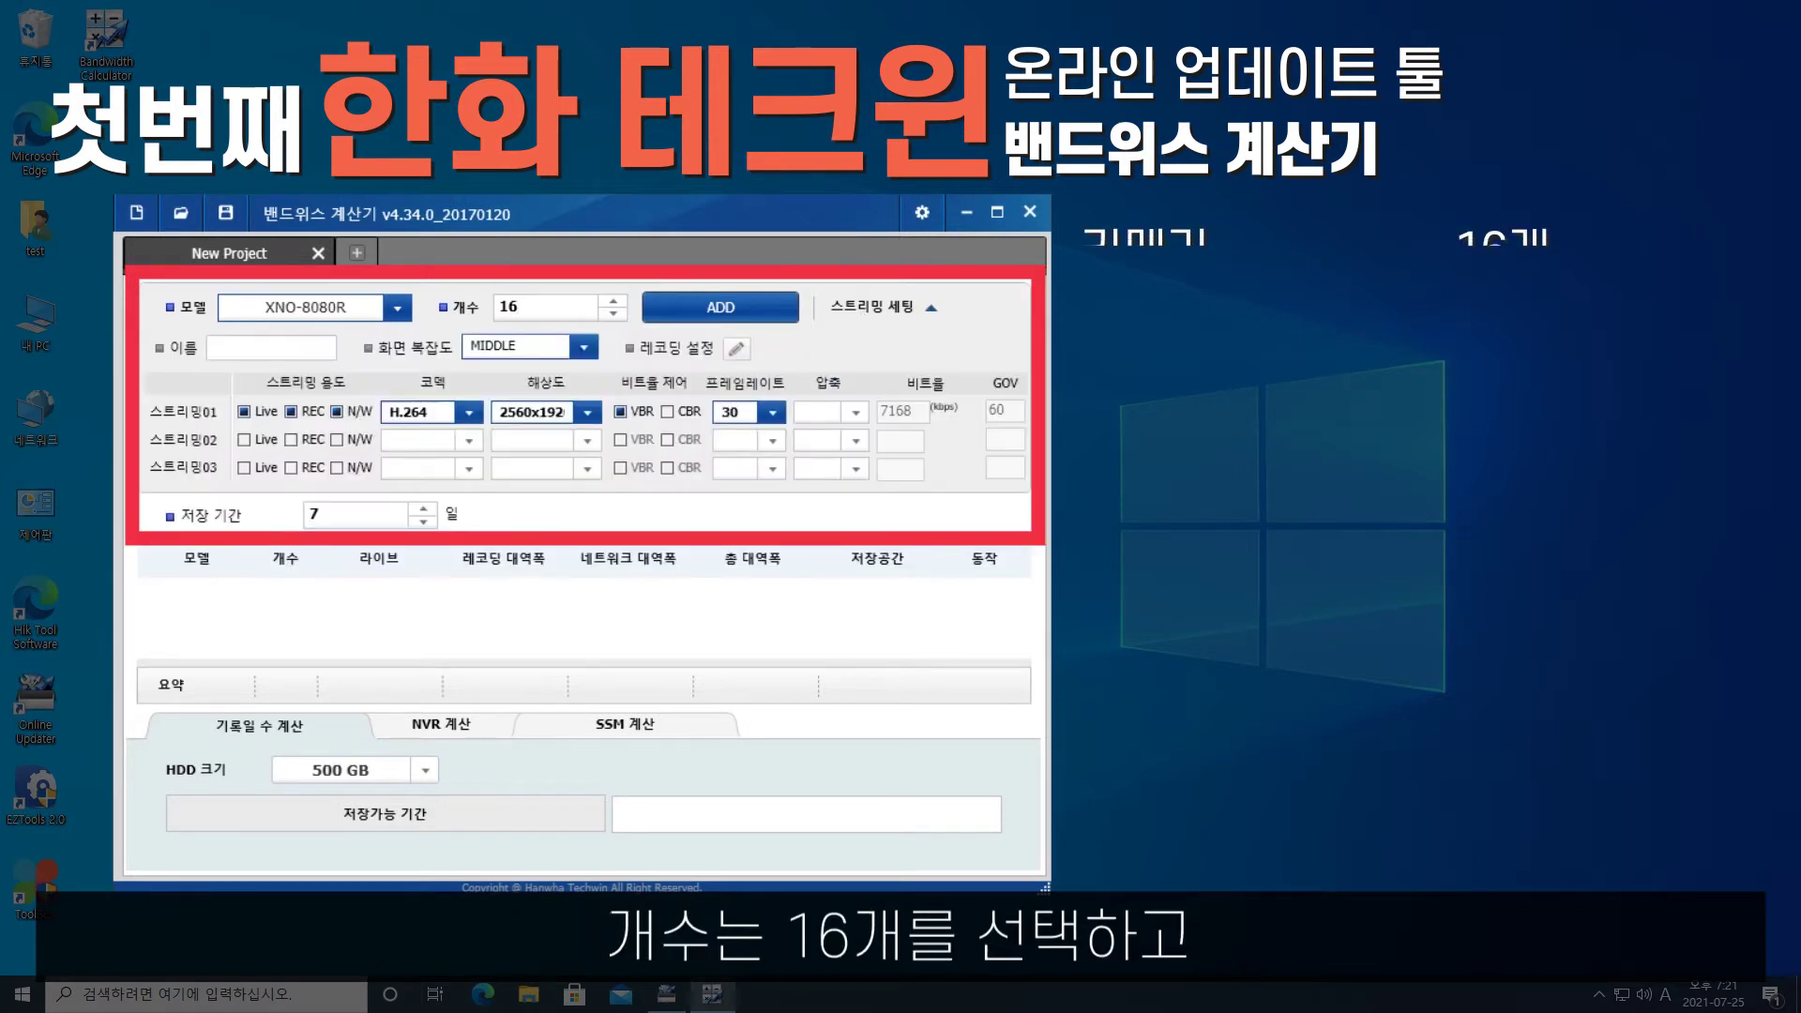
Set the scene complexity to HIGH and check the recording schedule for continuous recording
click(524, 350)
scroll(525, 386, up, 1)
click(529, 372)
click(737, 350)
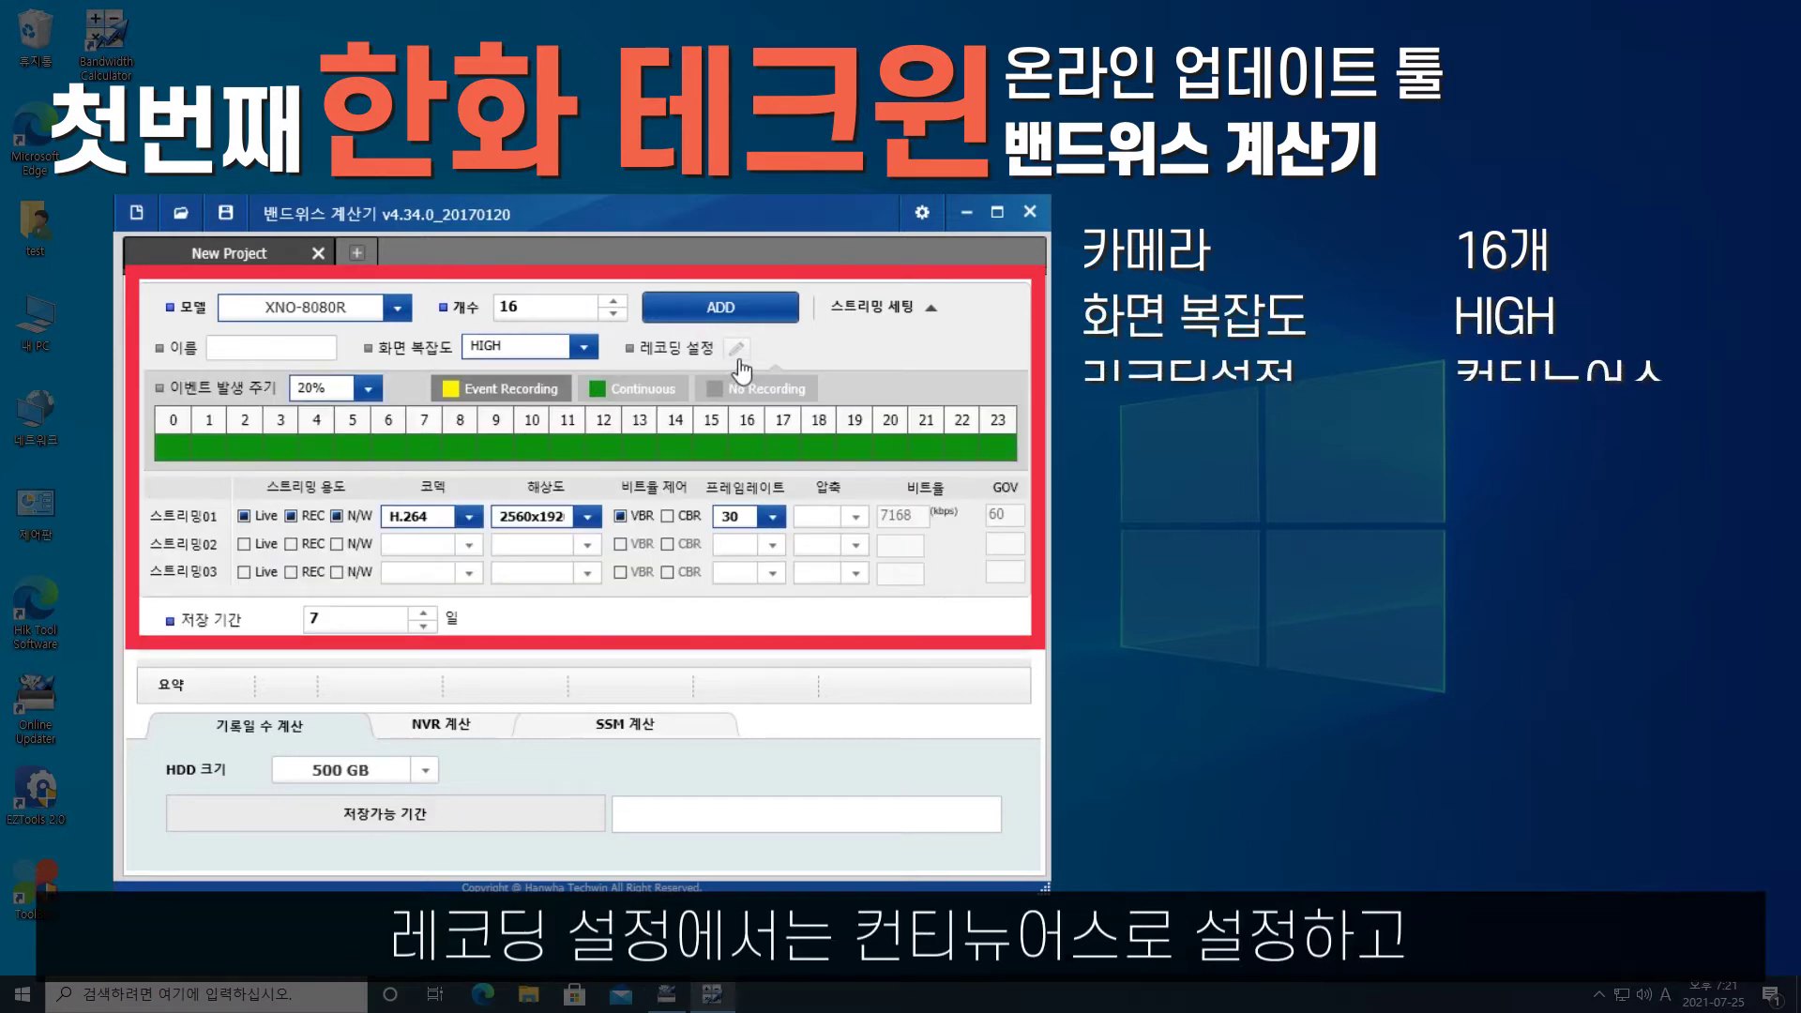
click(736, 351)
Configure stream 01 with 1920x1080 resolution, CBR bitrate control and a bitrate of 4096 kbps
click(587, 411)
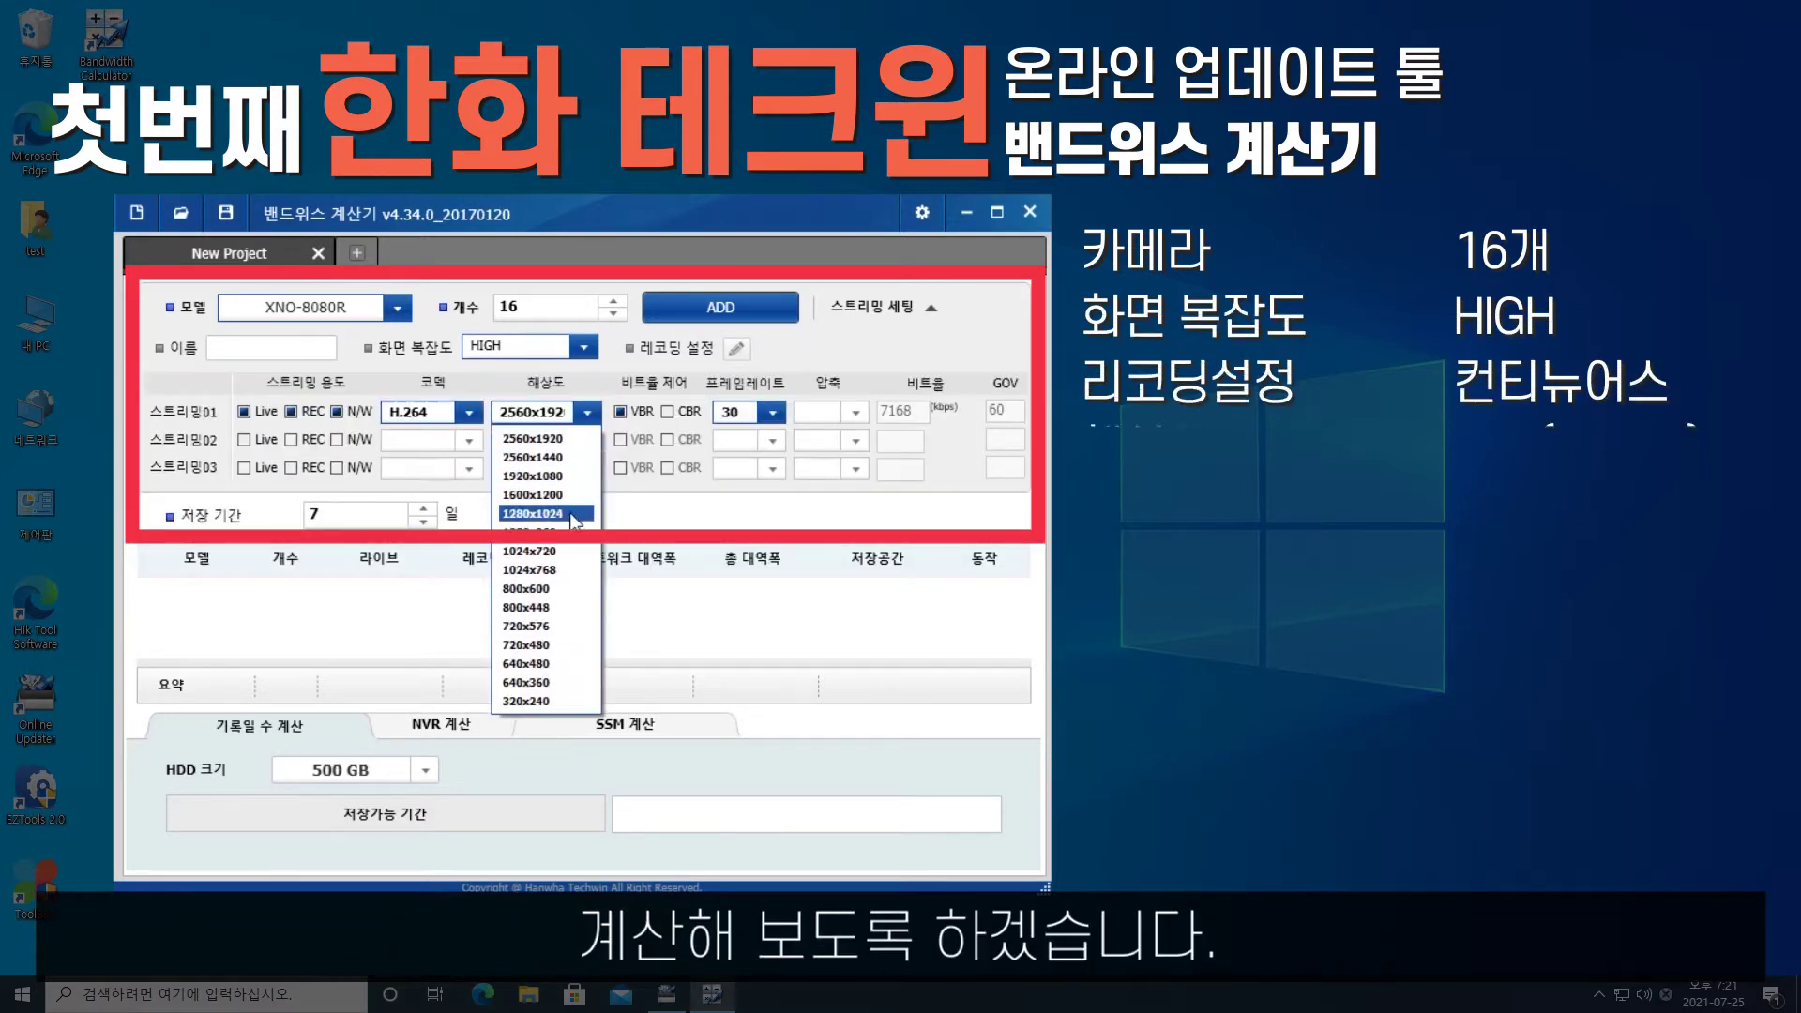
click(587, 476)
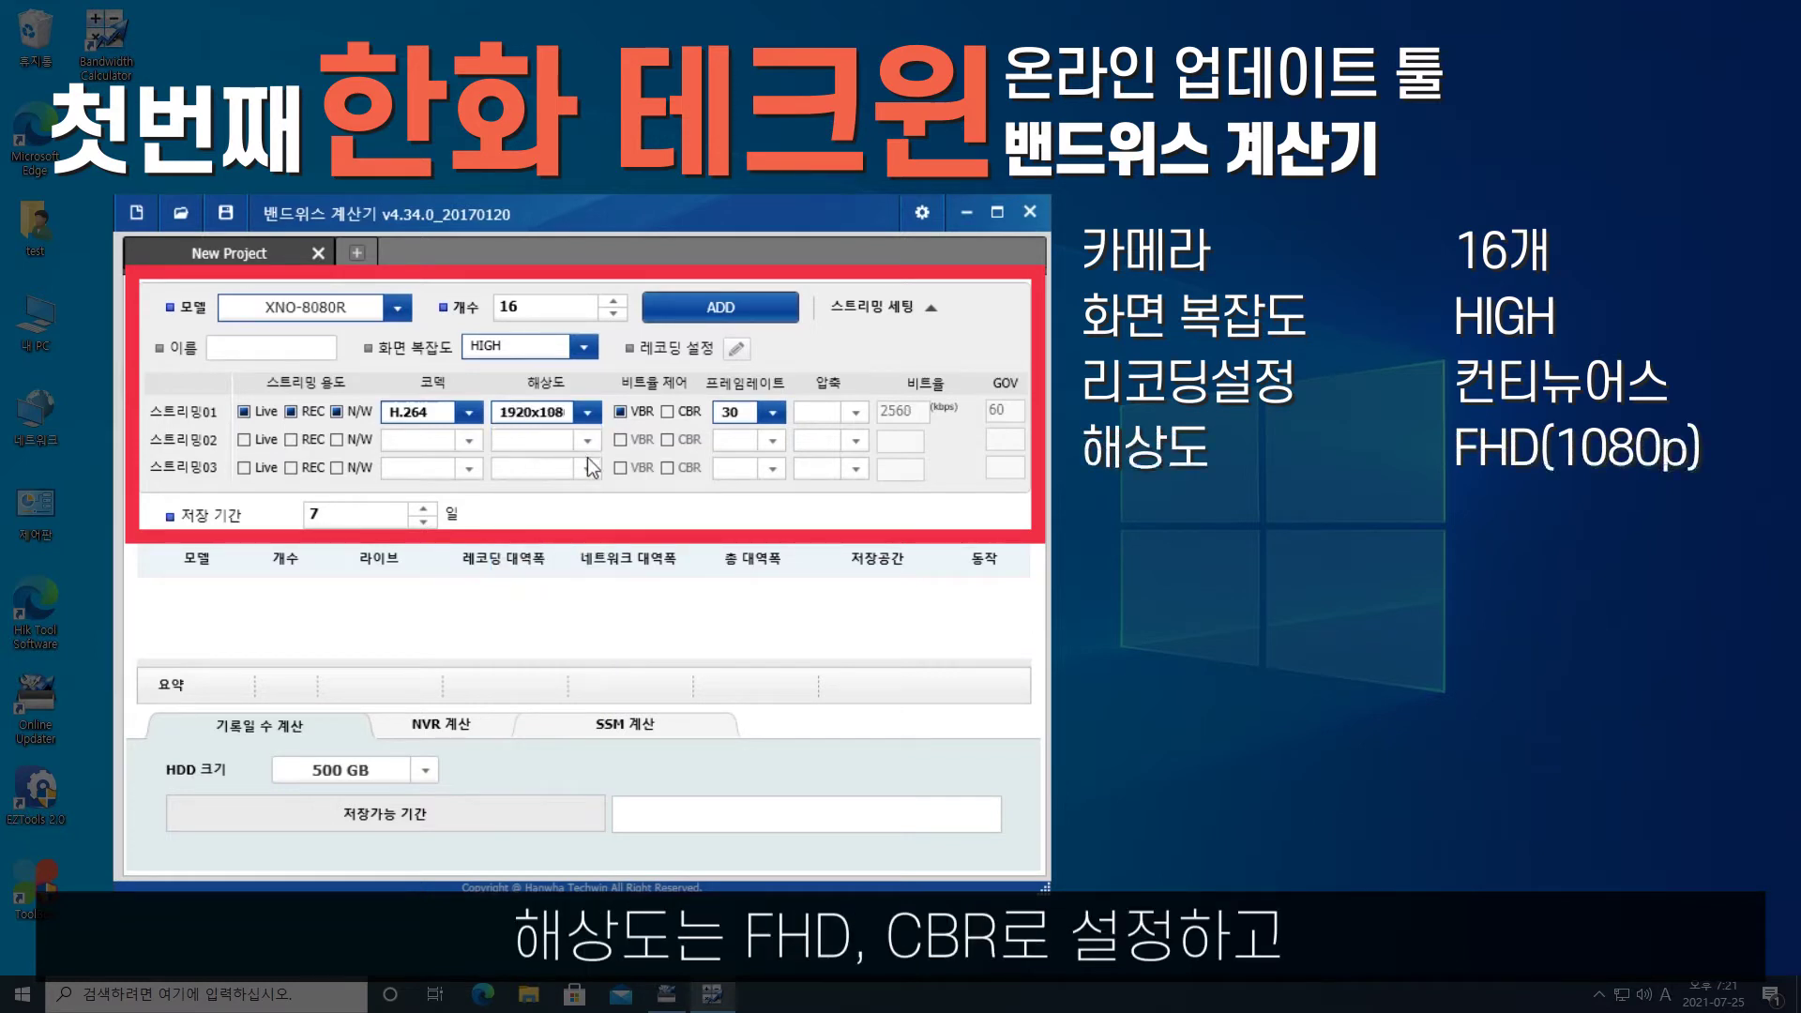
click(667, 411)
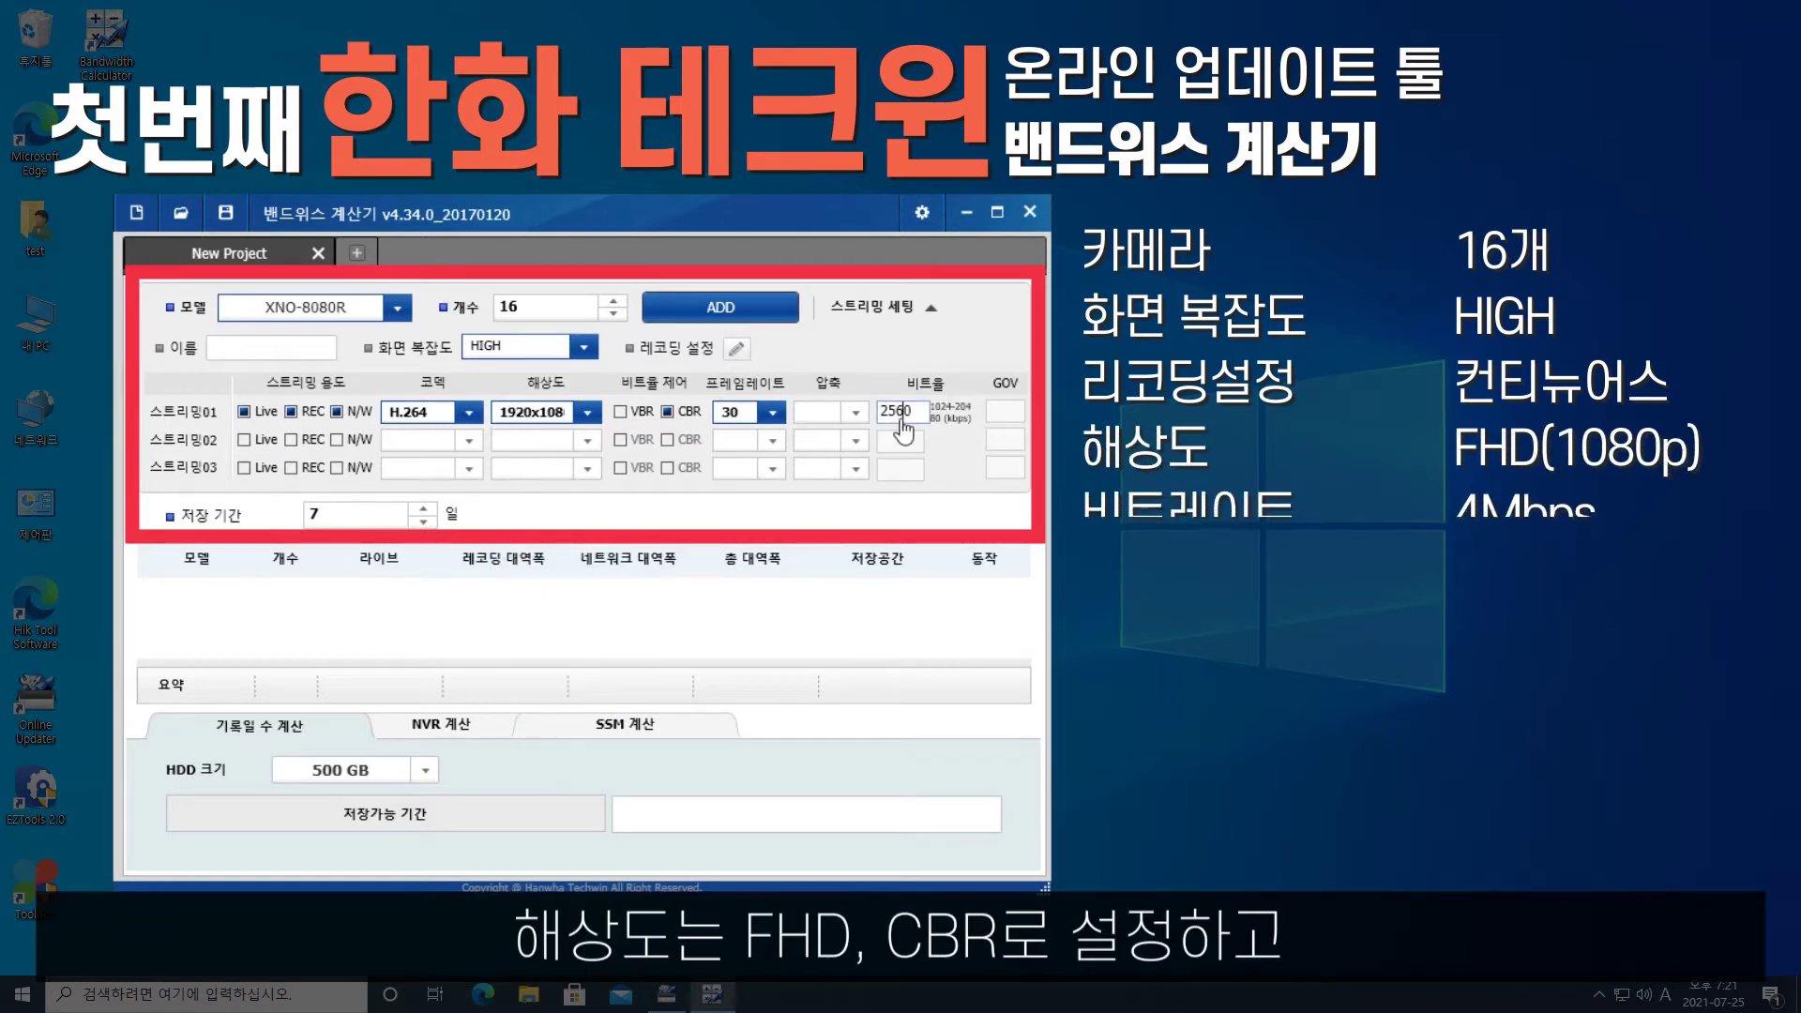
double_click(897, 412)
text(4096)
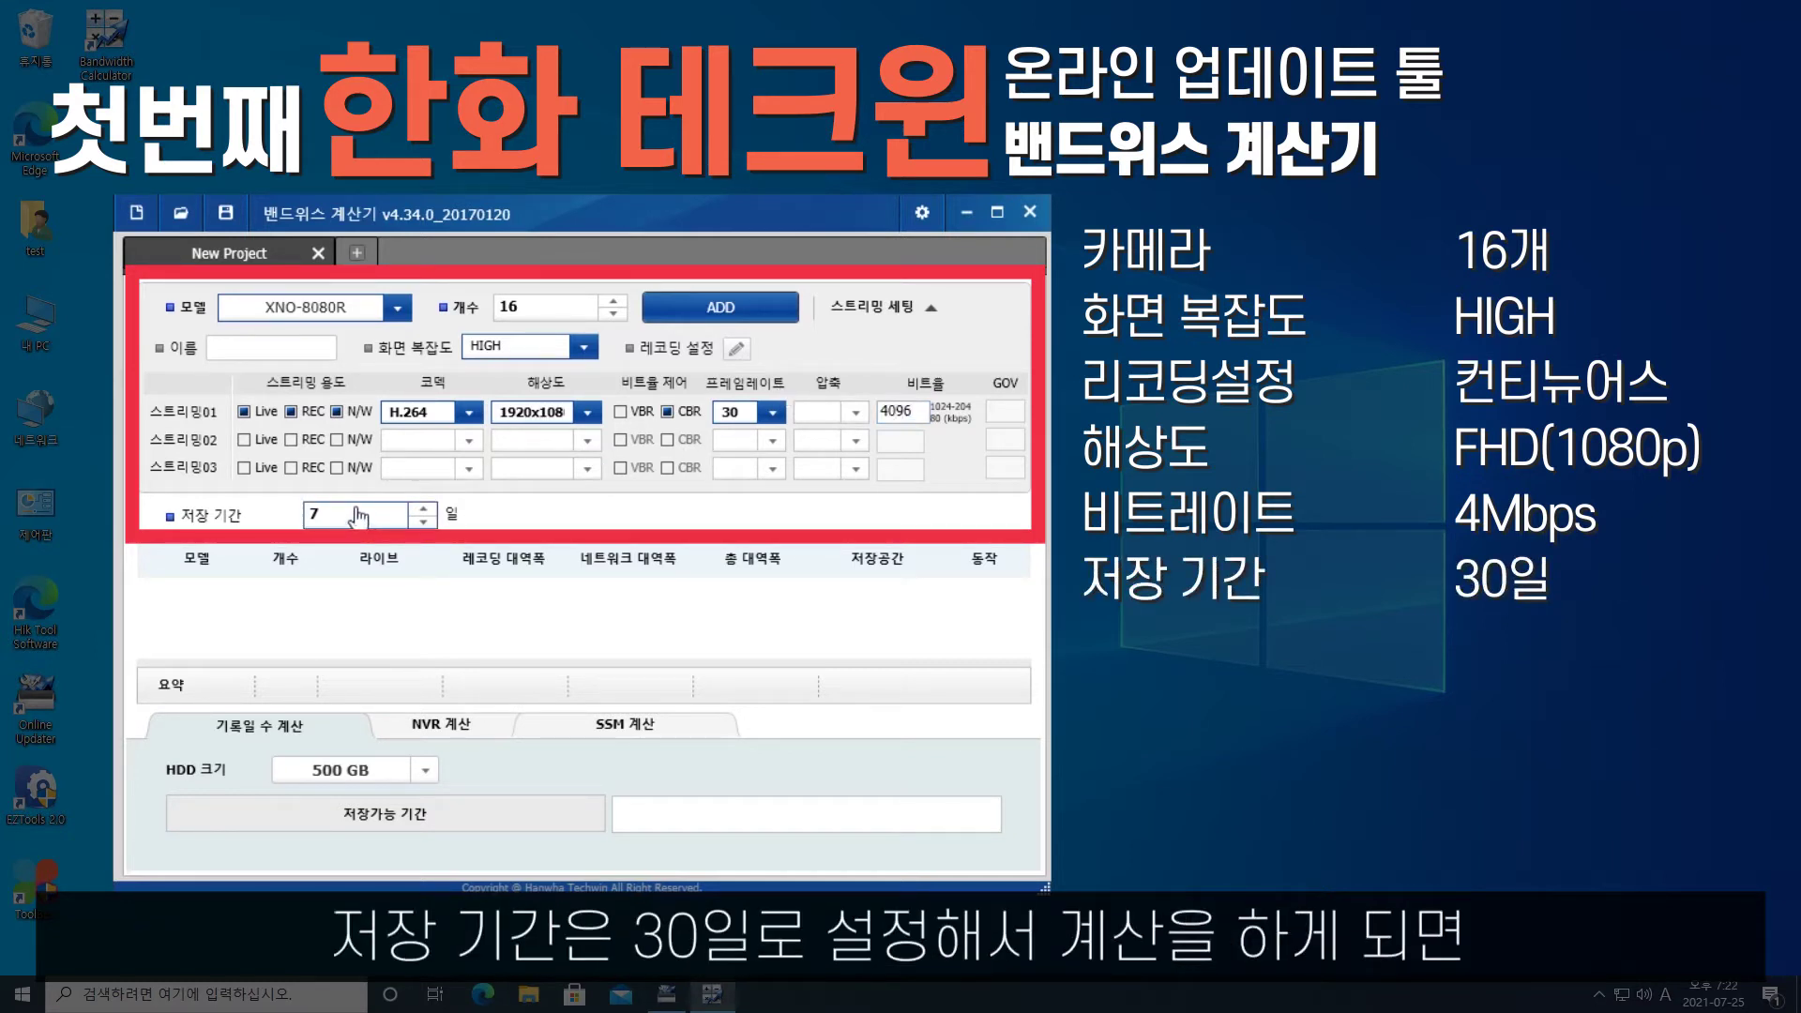
Set the storage period to 30 days and add the configured cameras to the project
key(BackSpace)
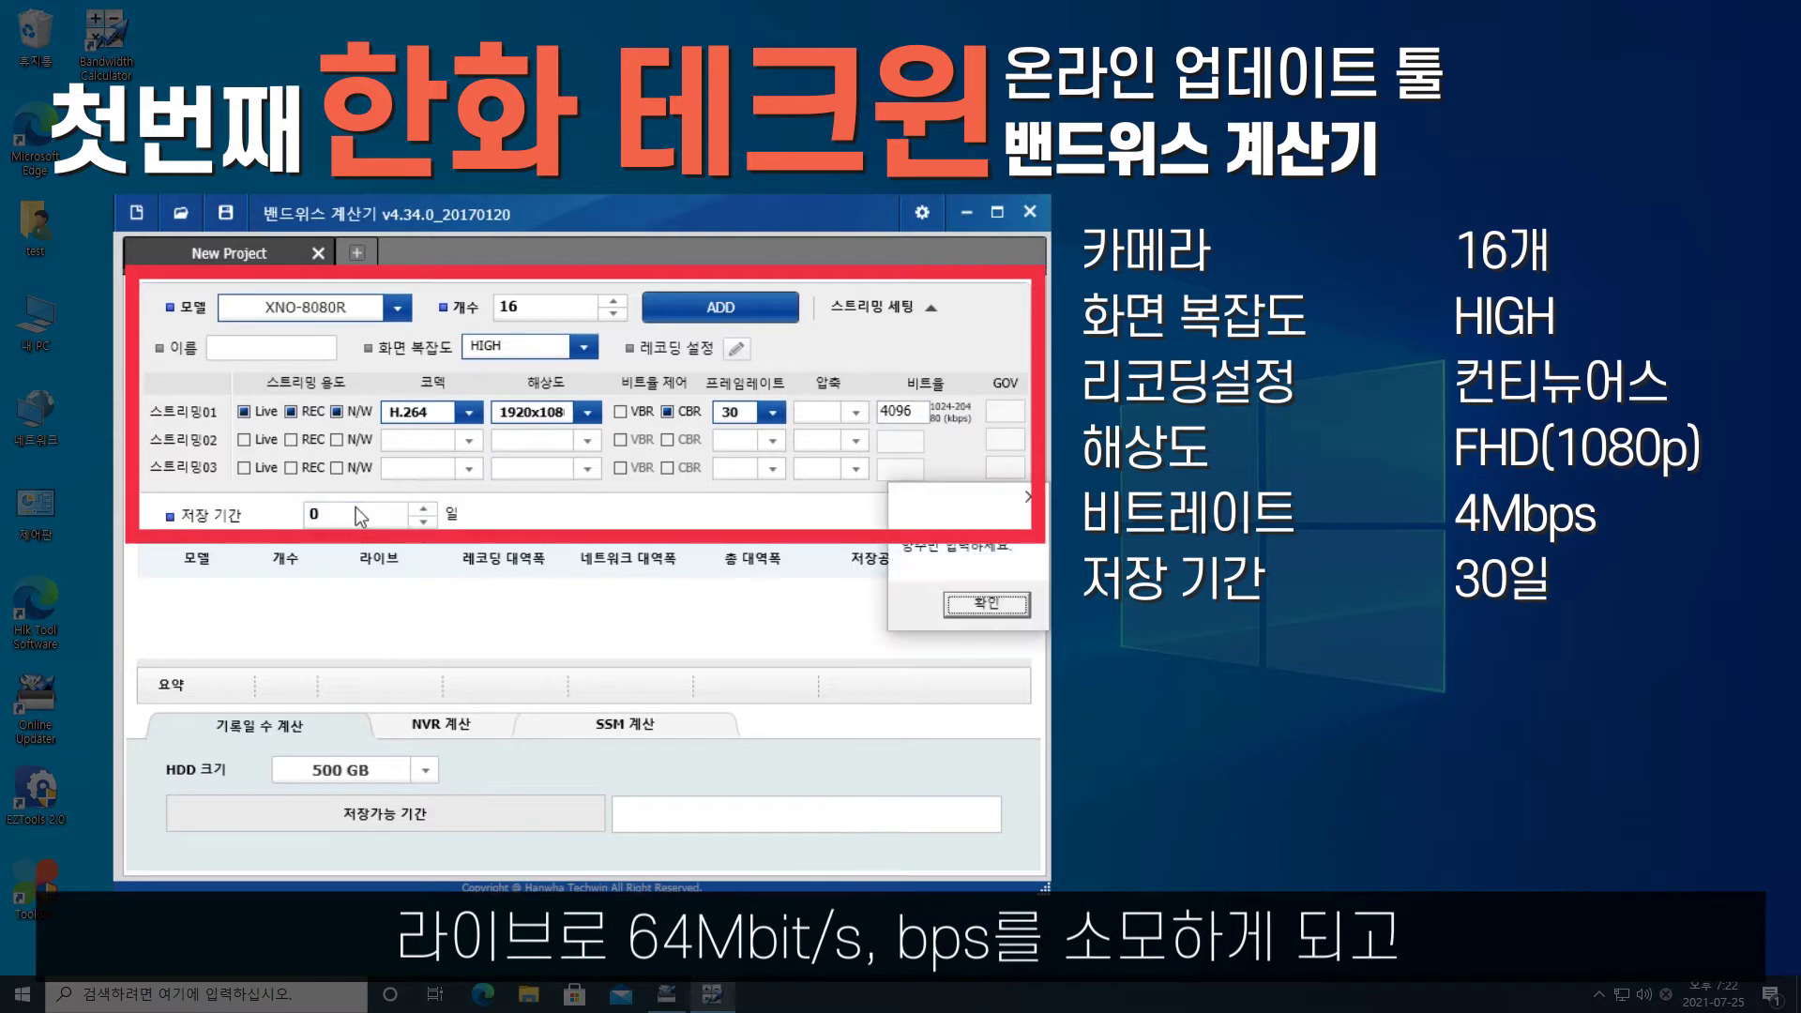
click(986, 603)
click(315, 514)
text(3)
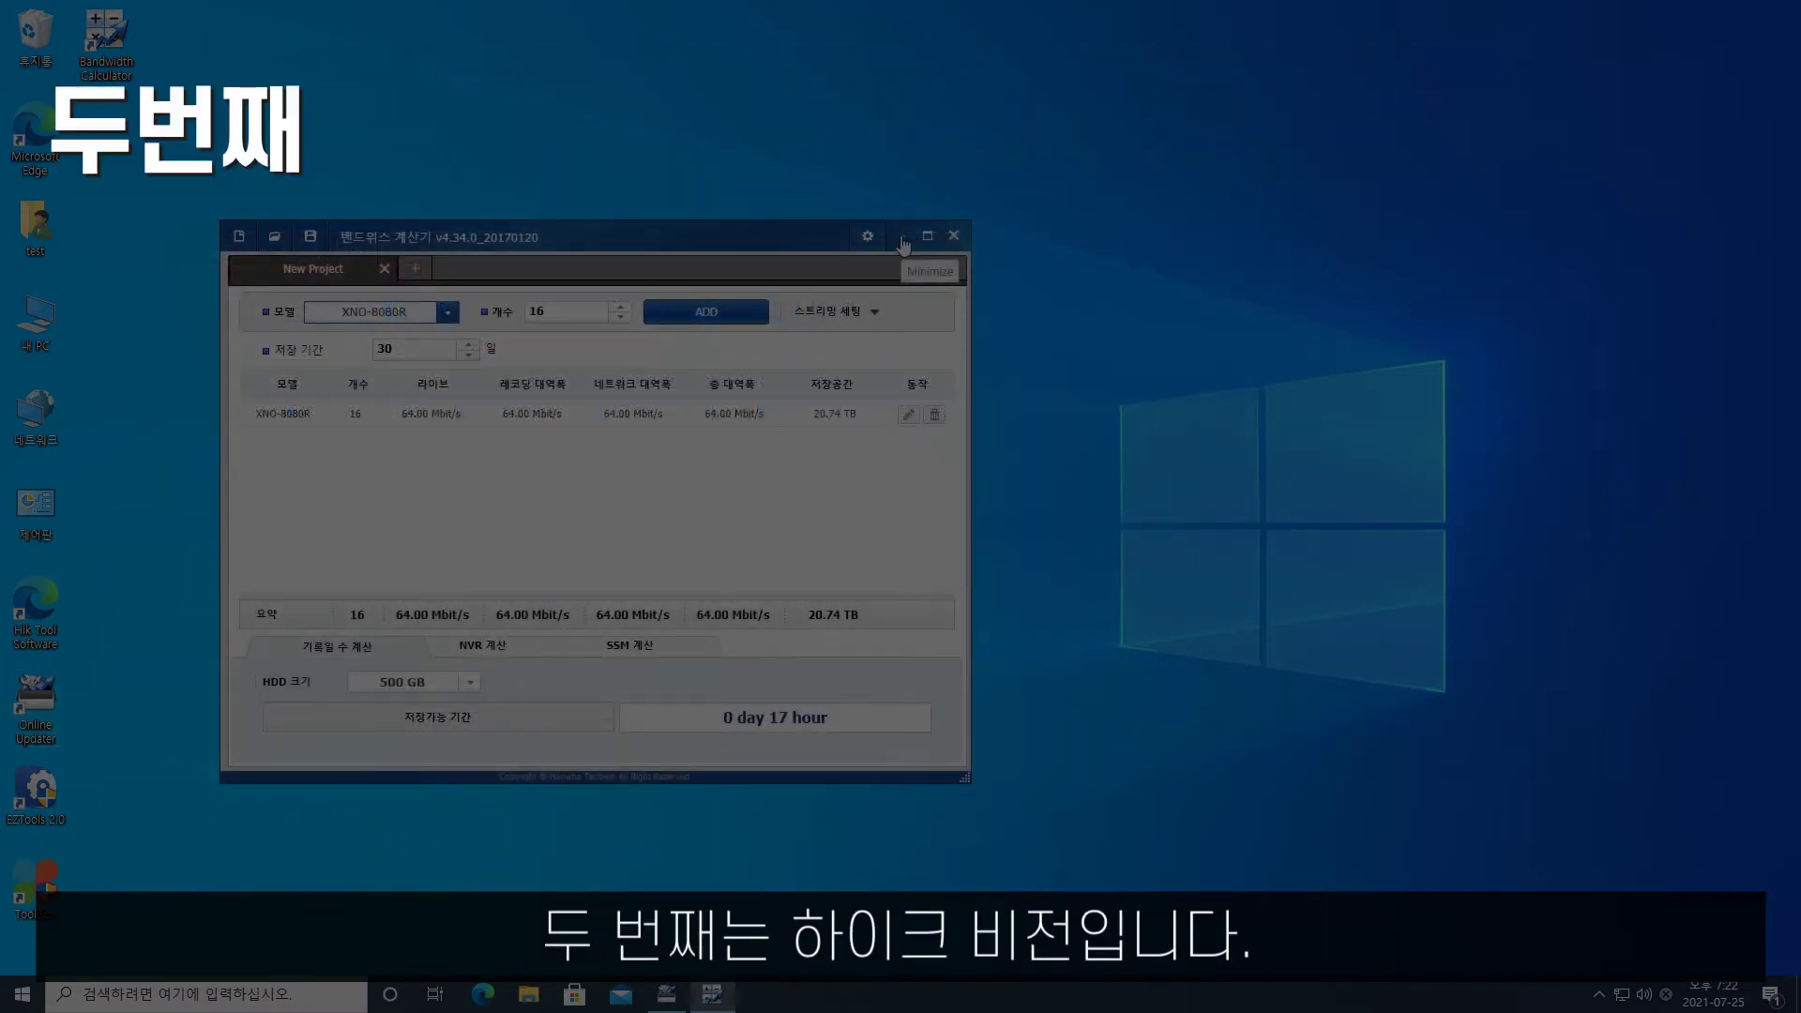
Switch to the Hik Tool Software web calculator and add a channel entry with channel number 16
click(902, 239)
double_click(37, 610)
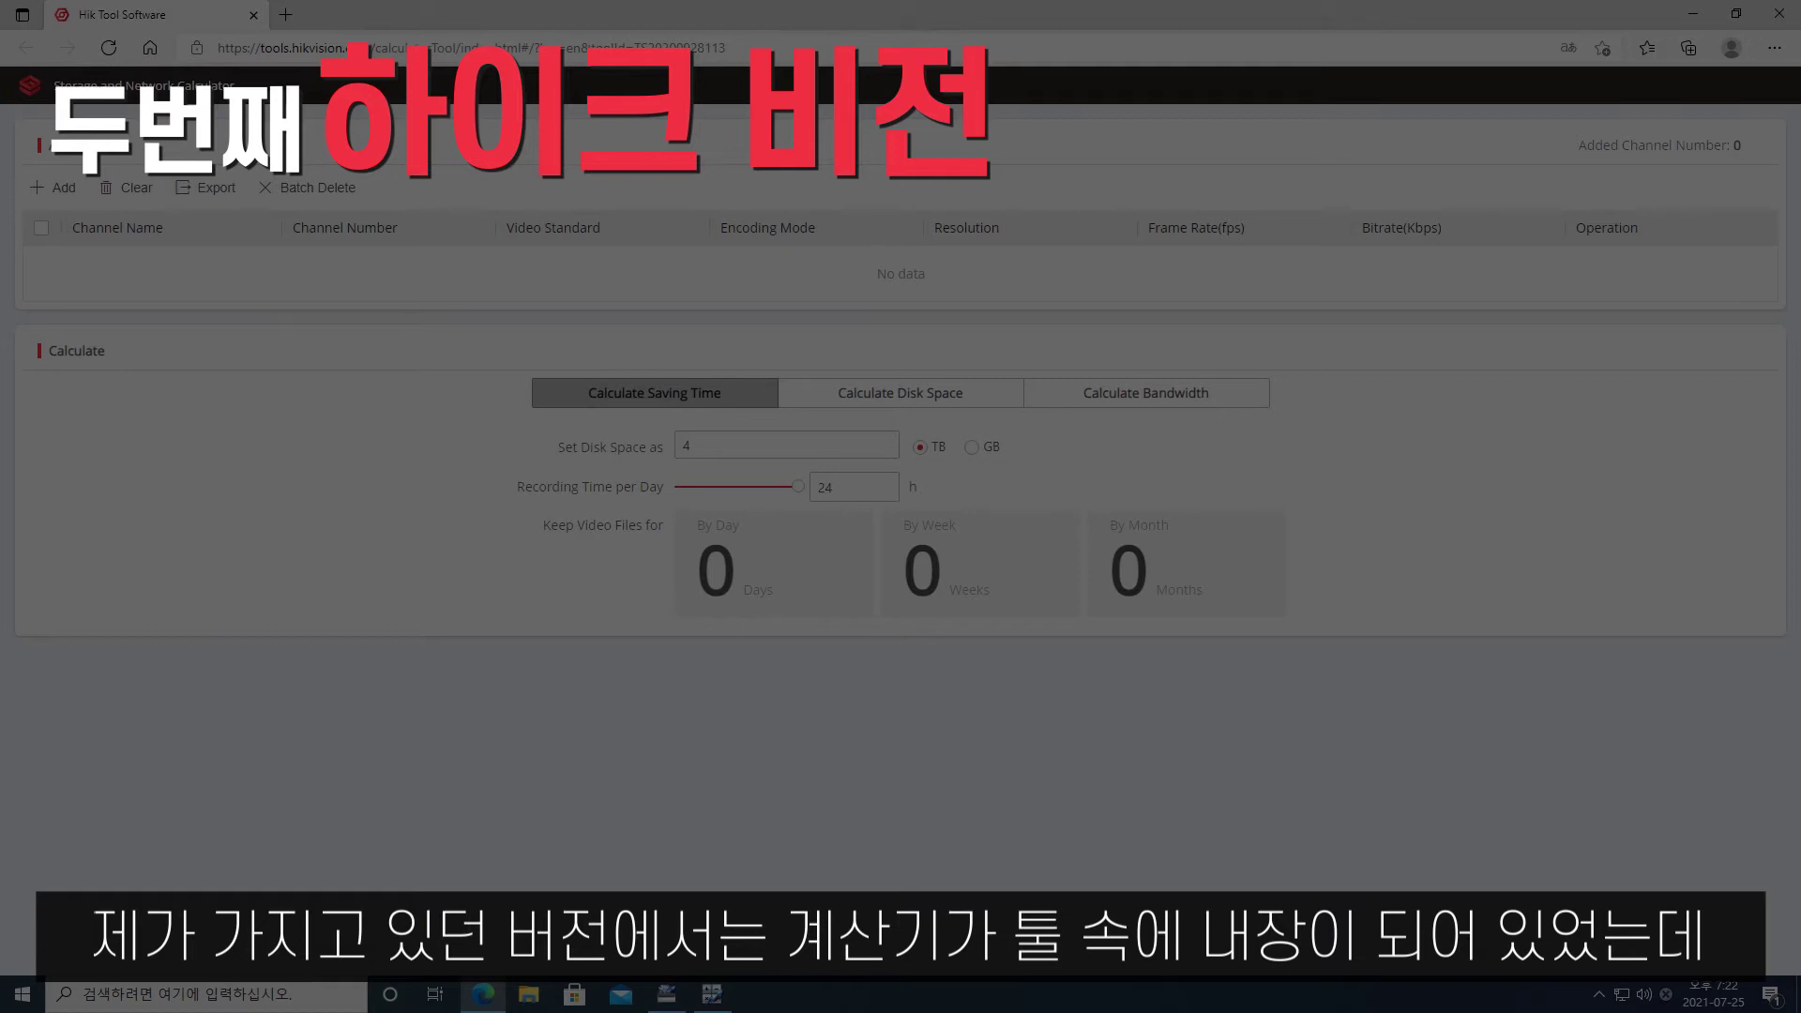
click(64, 188)
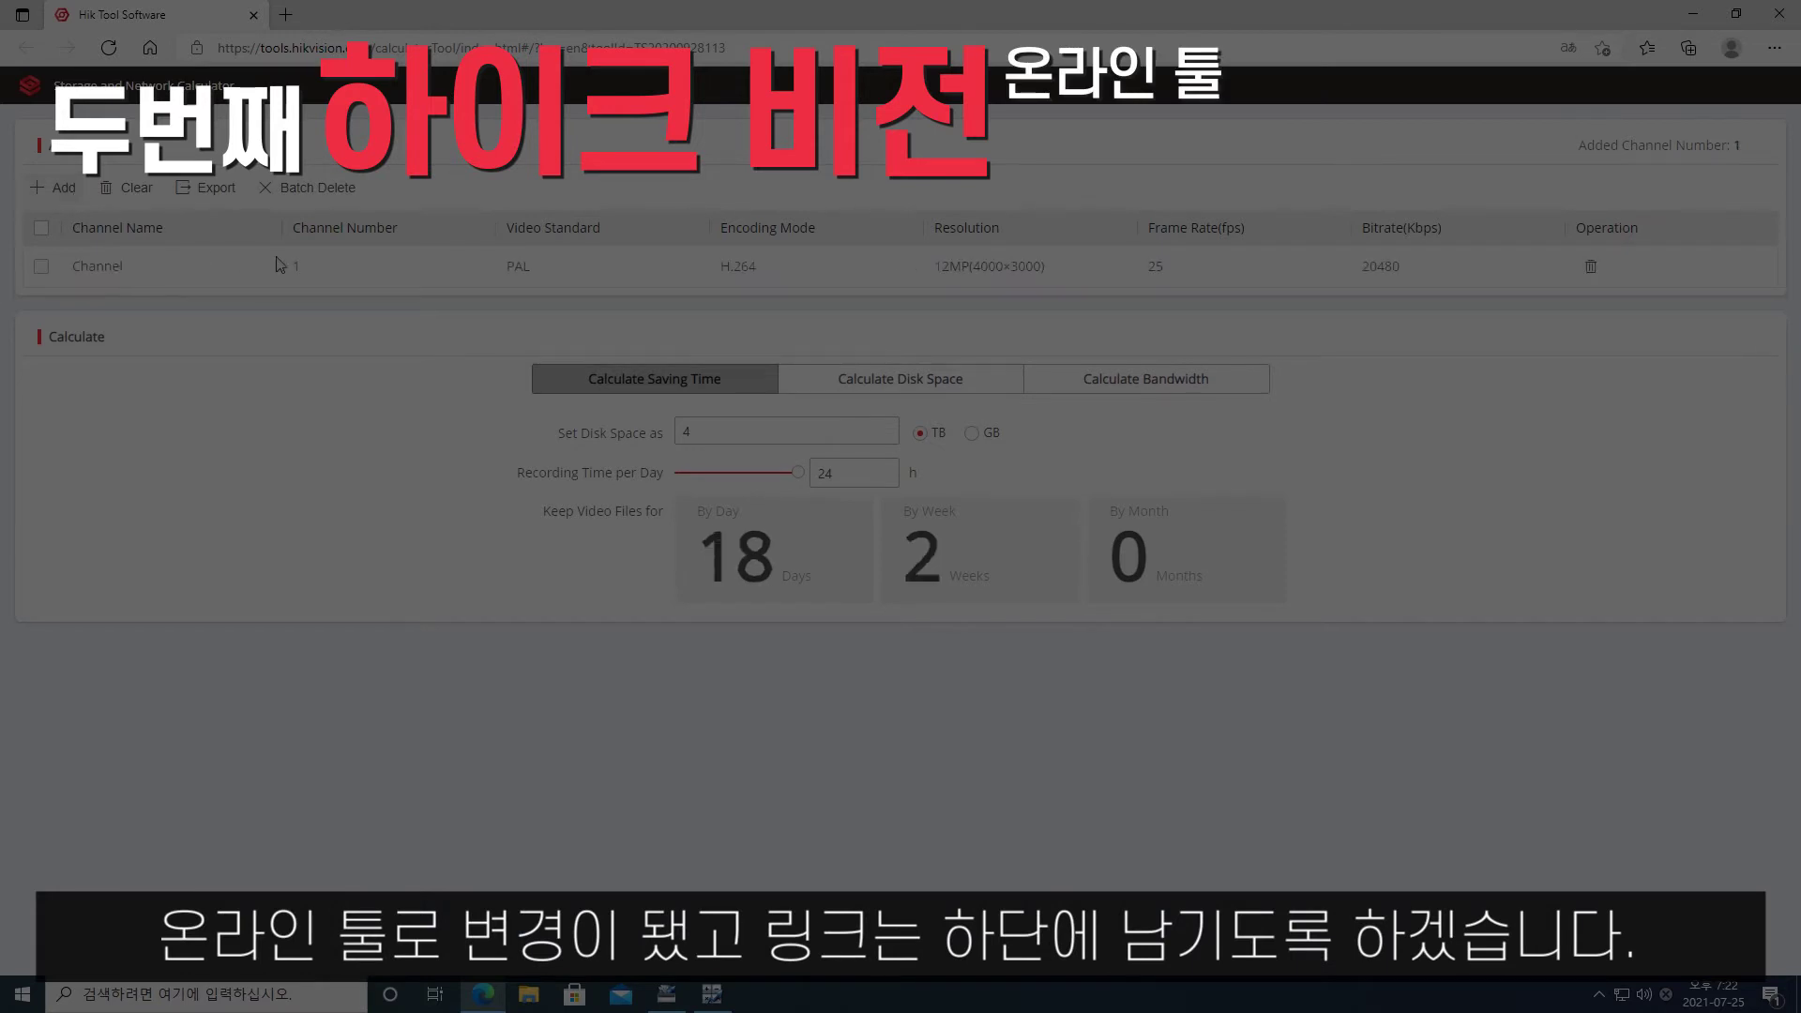
click(363, 276)
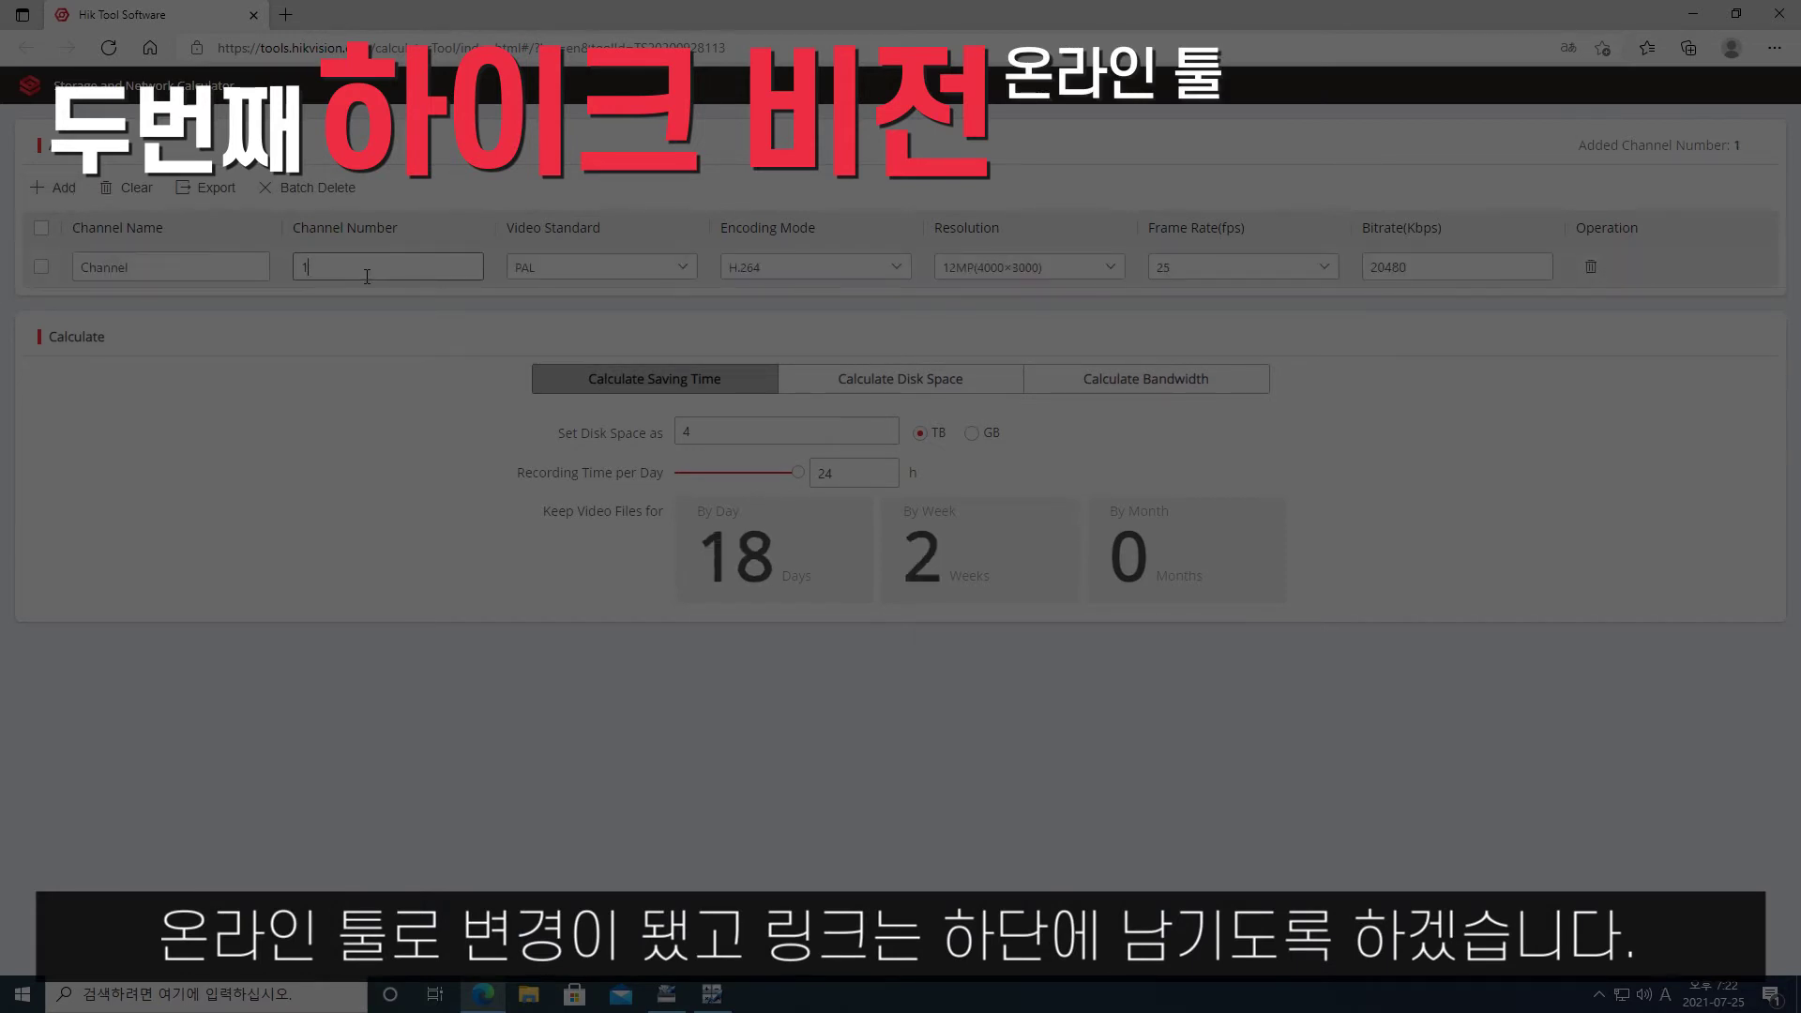
text(6)
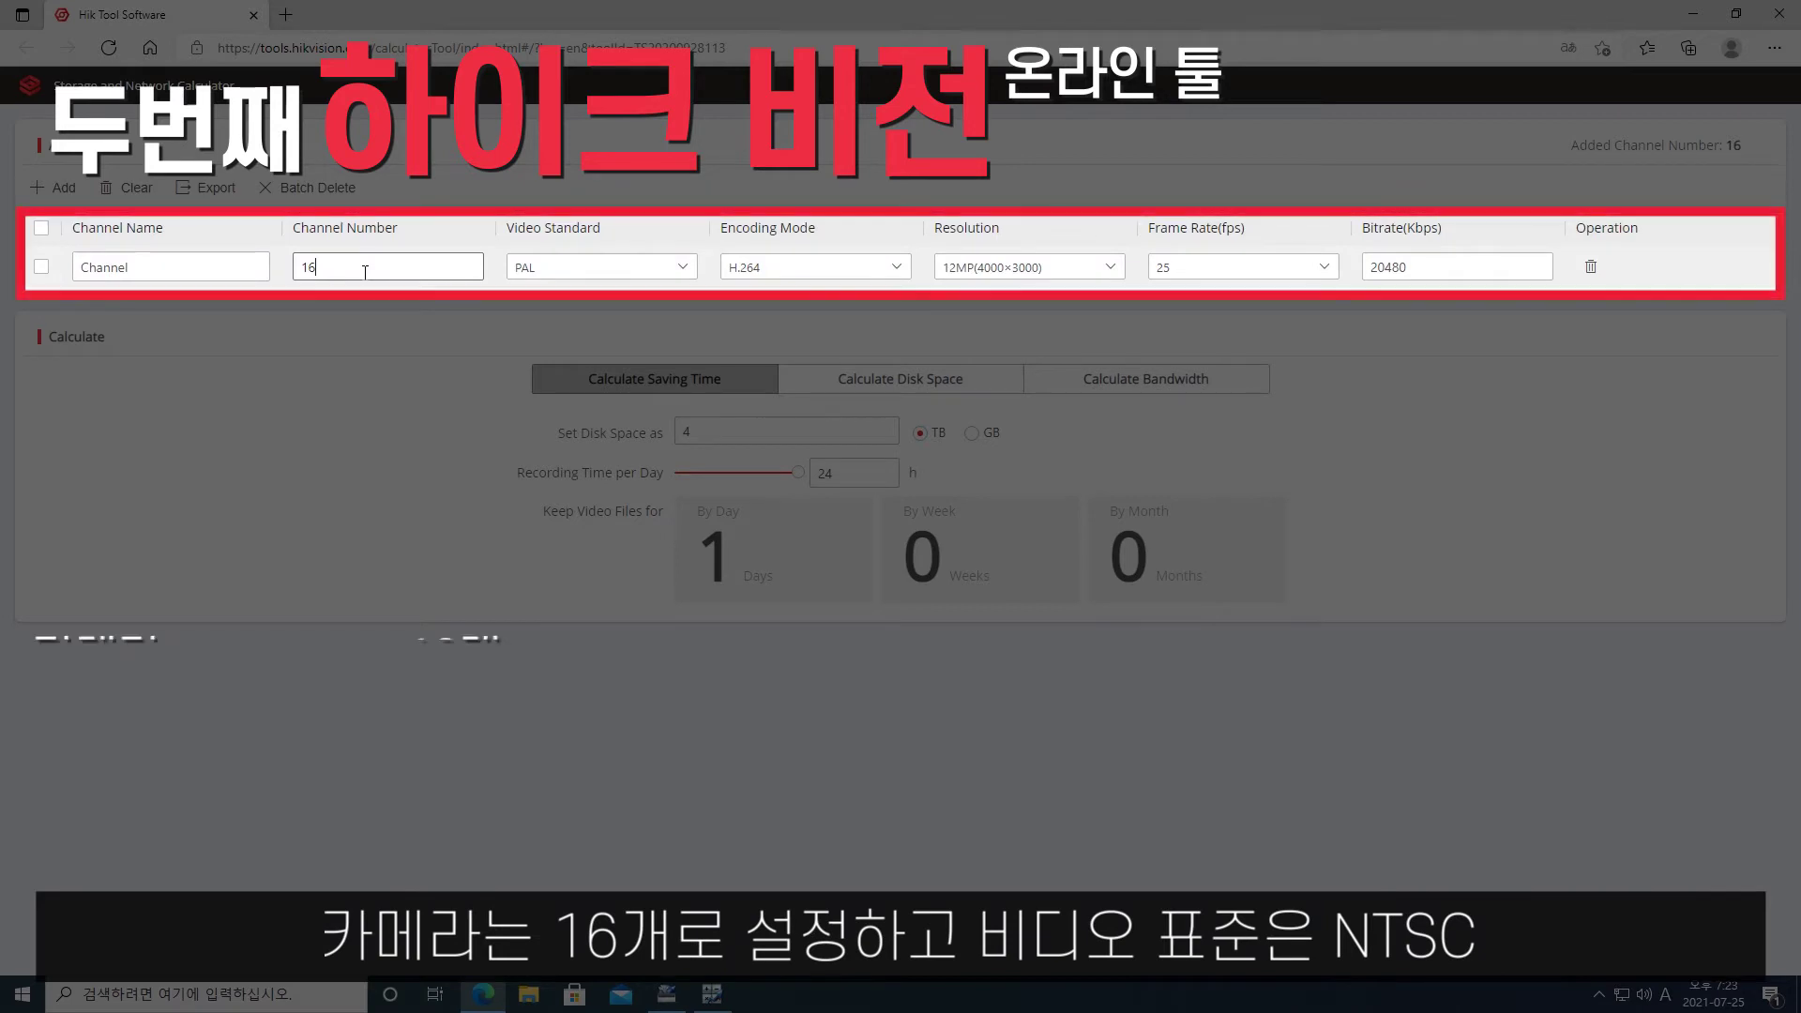
Set the channel entry's video standard to NTSC and its resolution to 1080P(1920×1080)
click(554, 268)
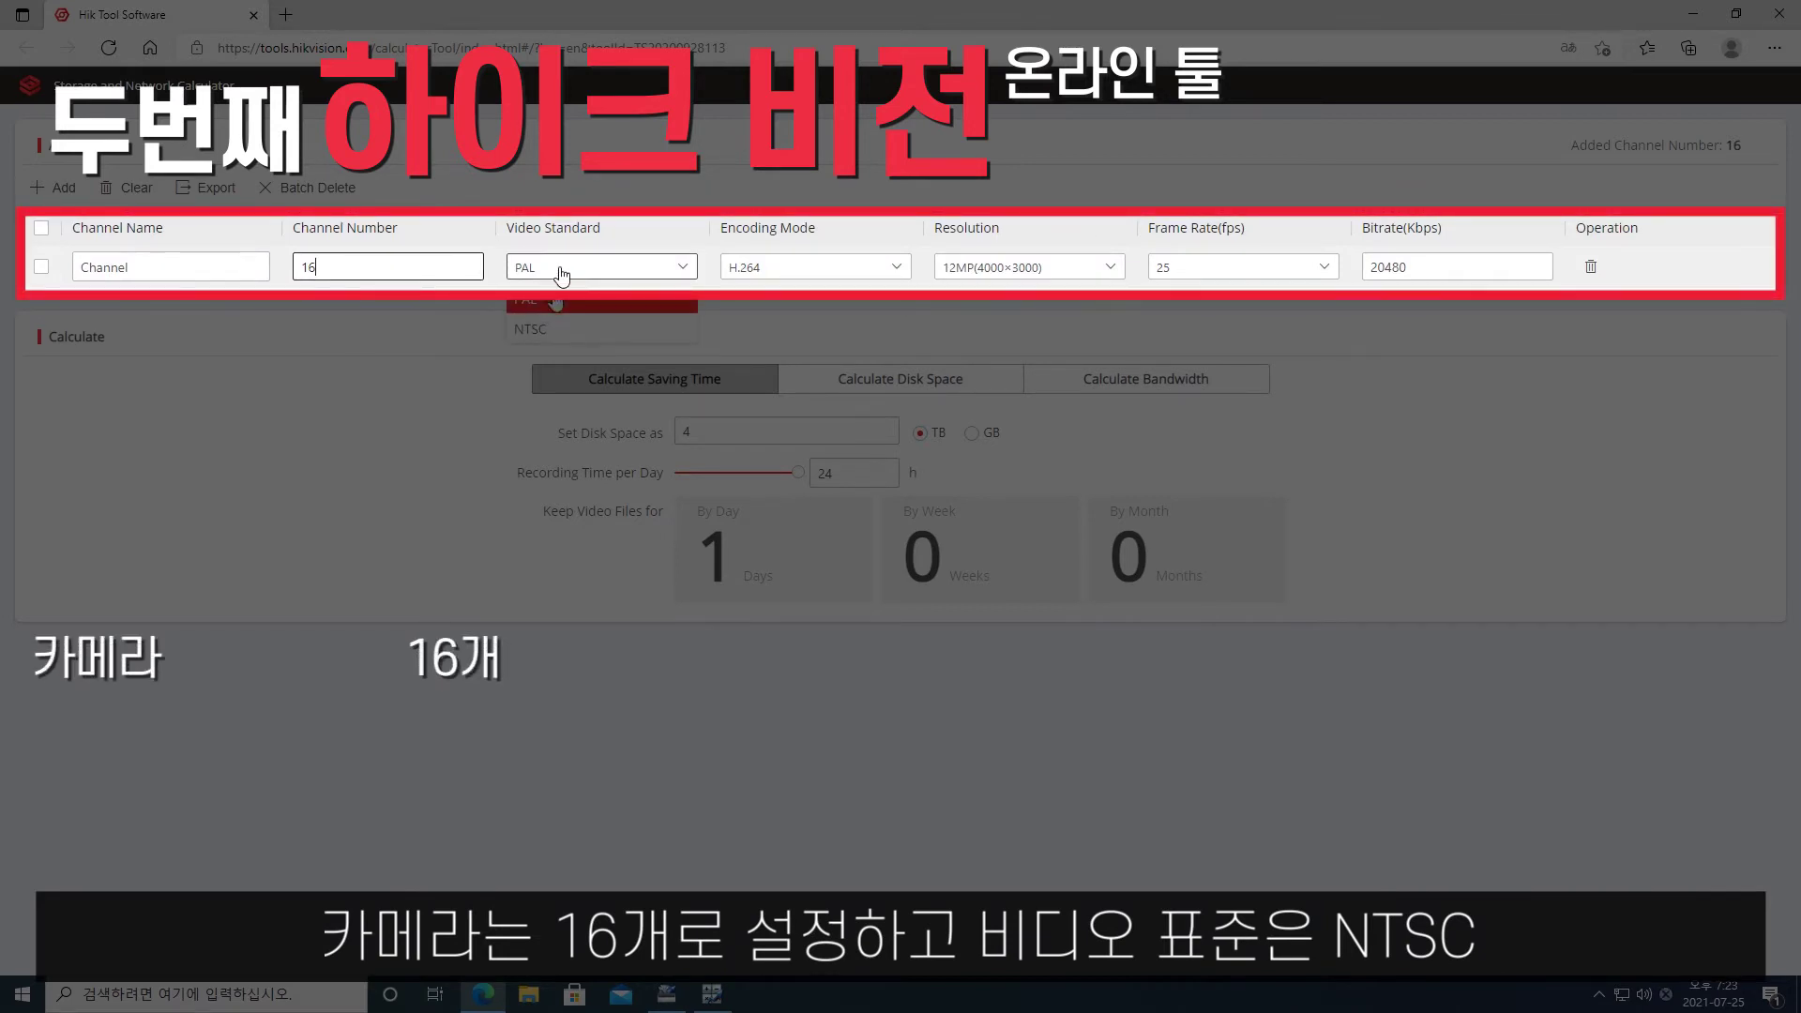
click(533, 330)
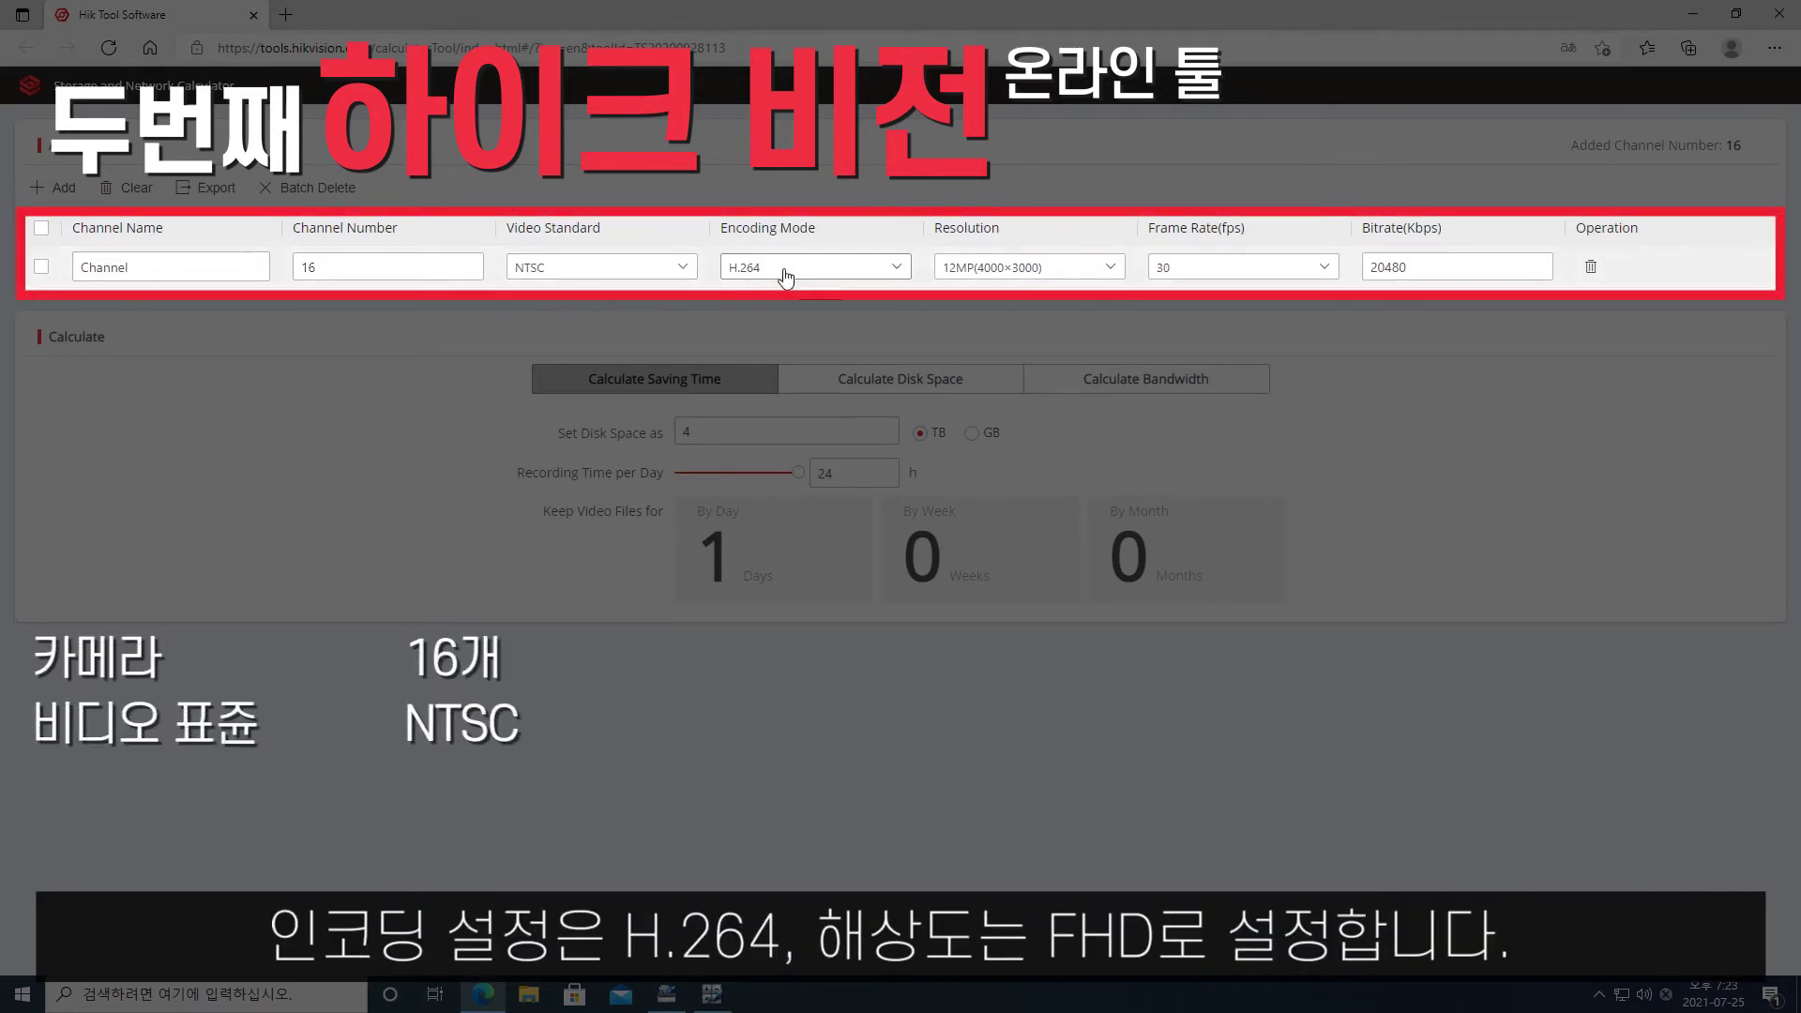
click(1023, 267)
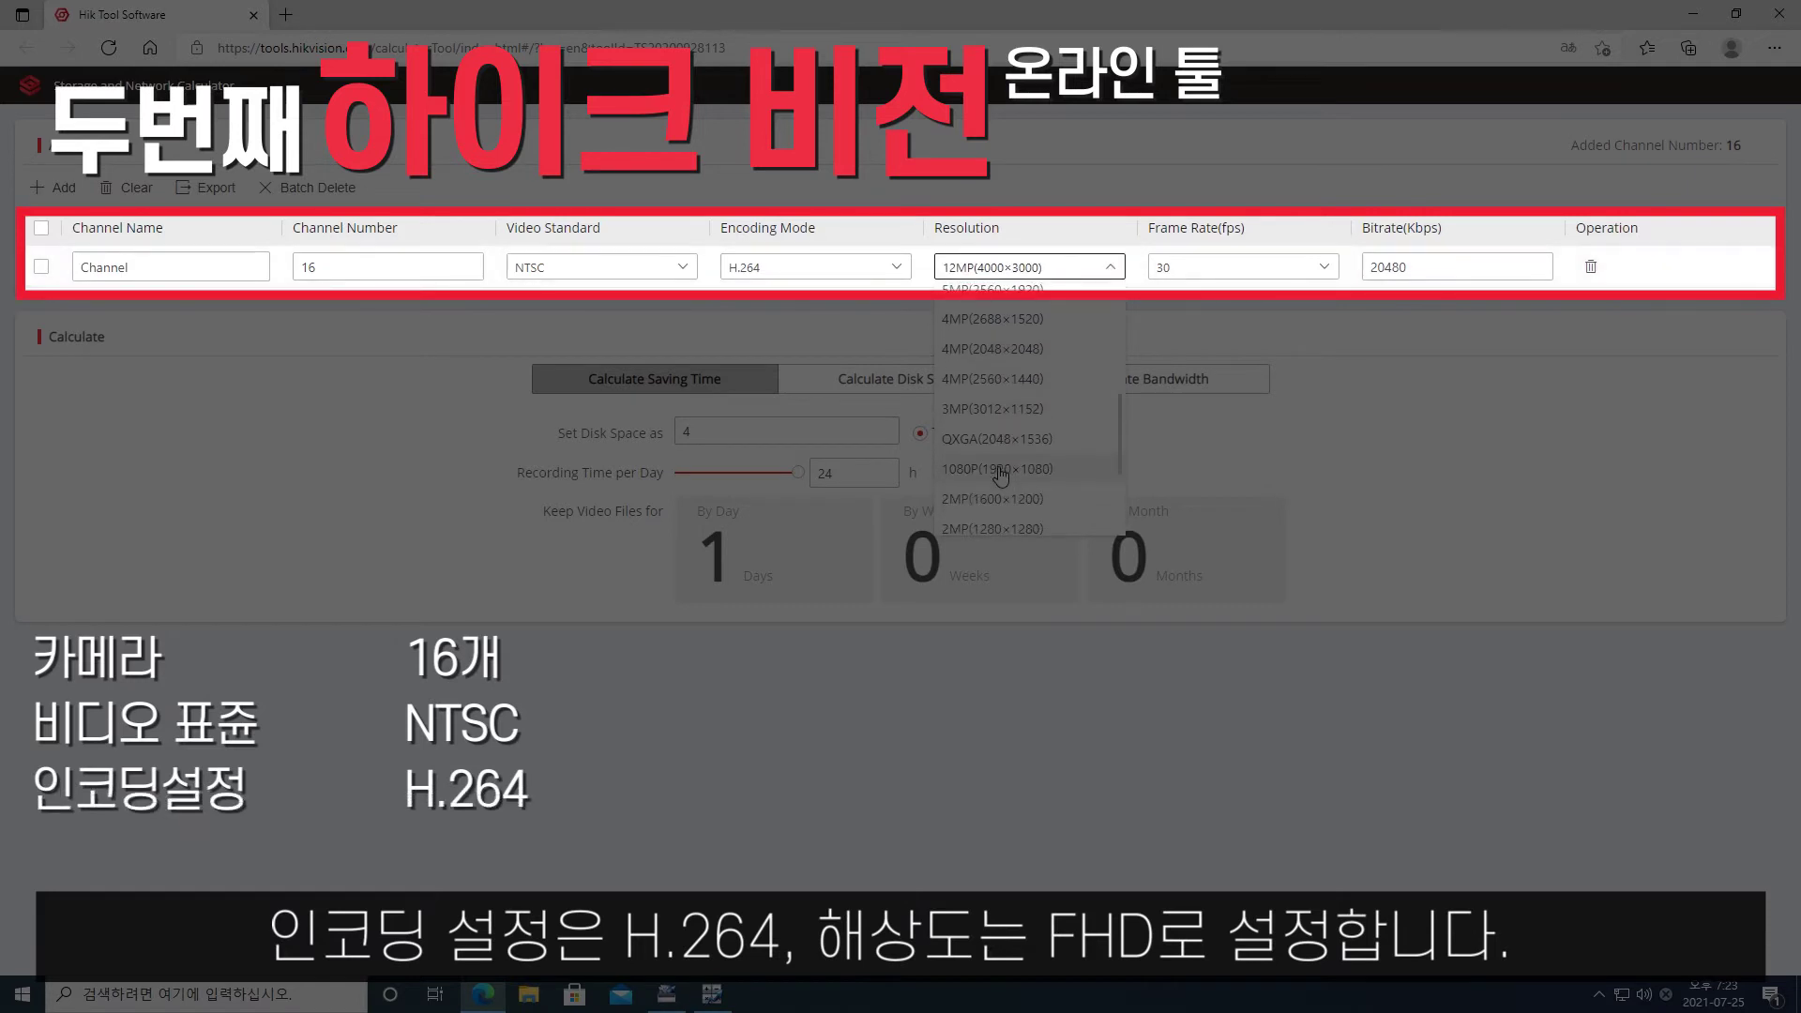
click(1005, 464)
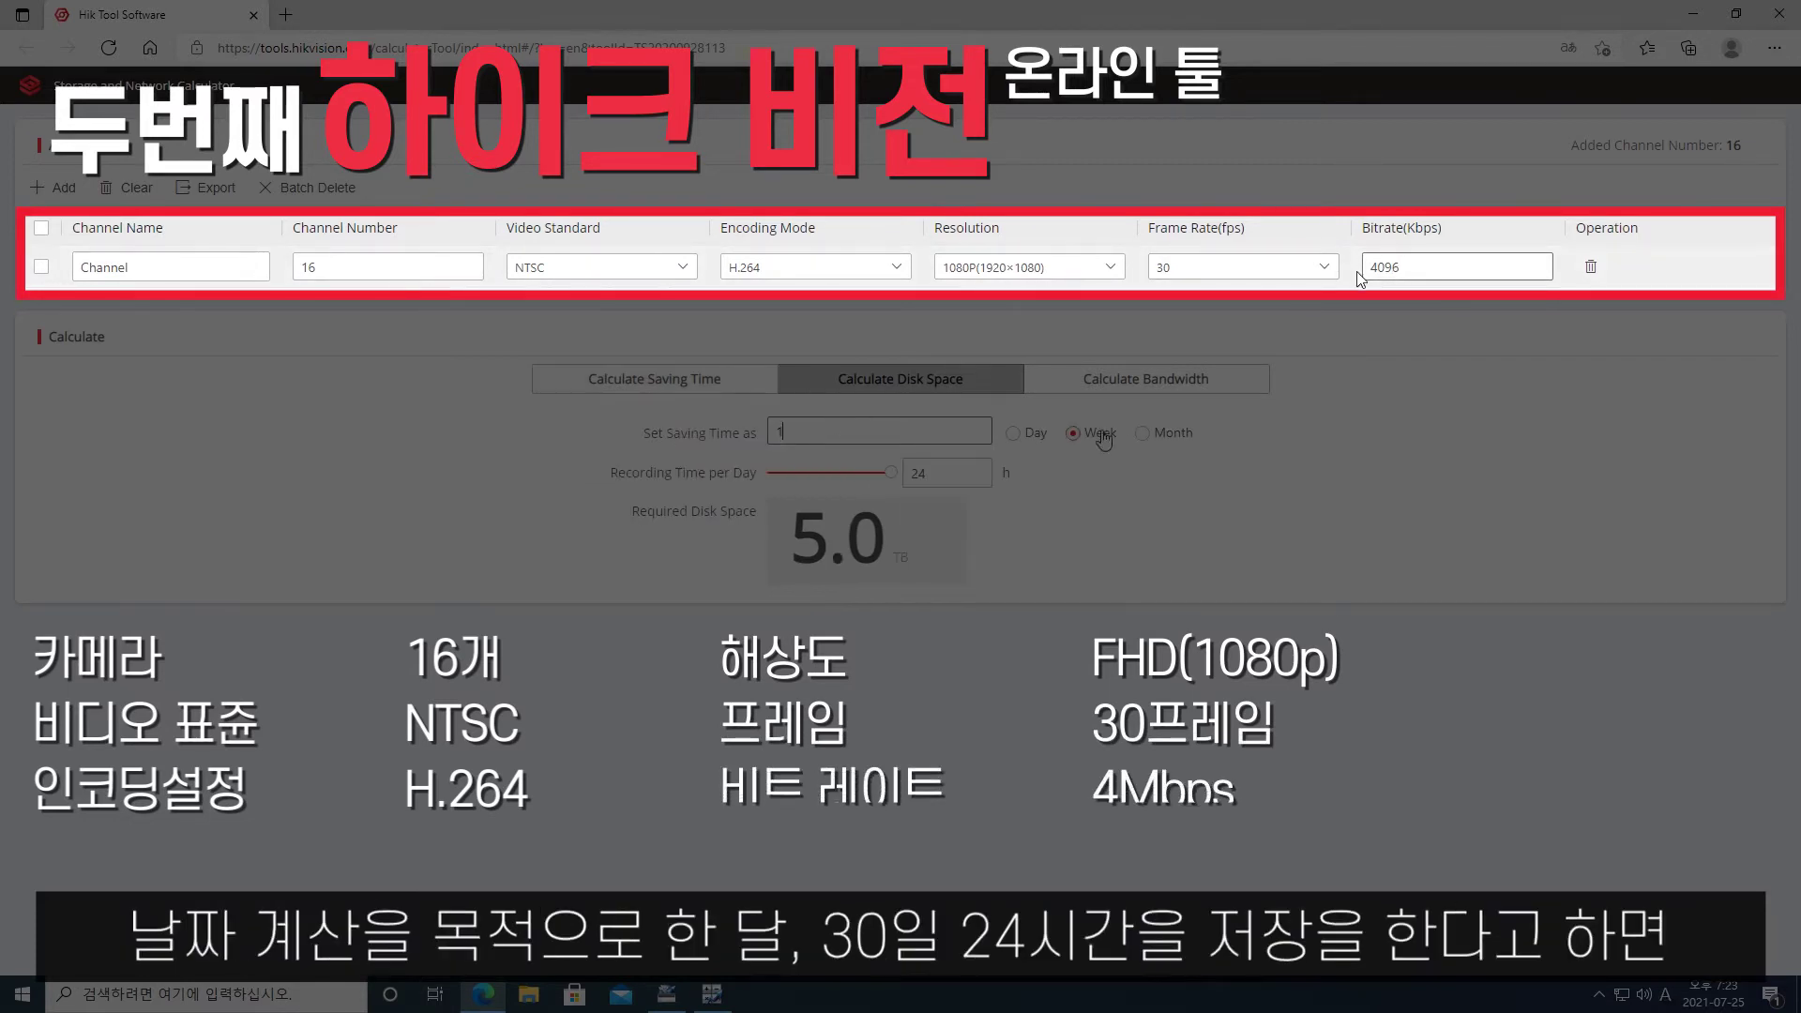
Set the saving time for the disk space calculation to 30 days
click(824, 433)
key(BackSpace)
text(3)
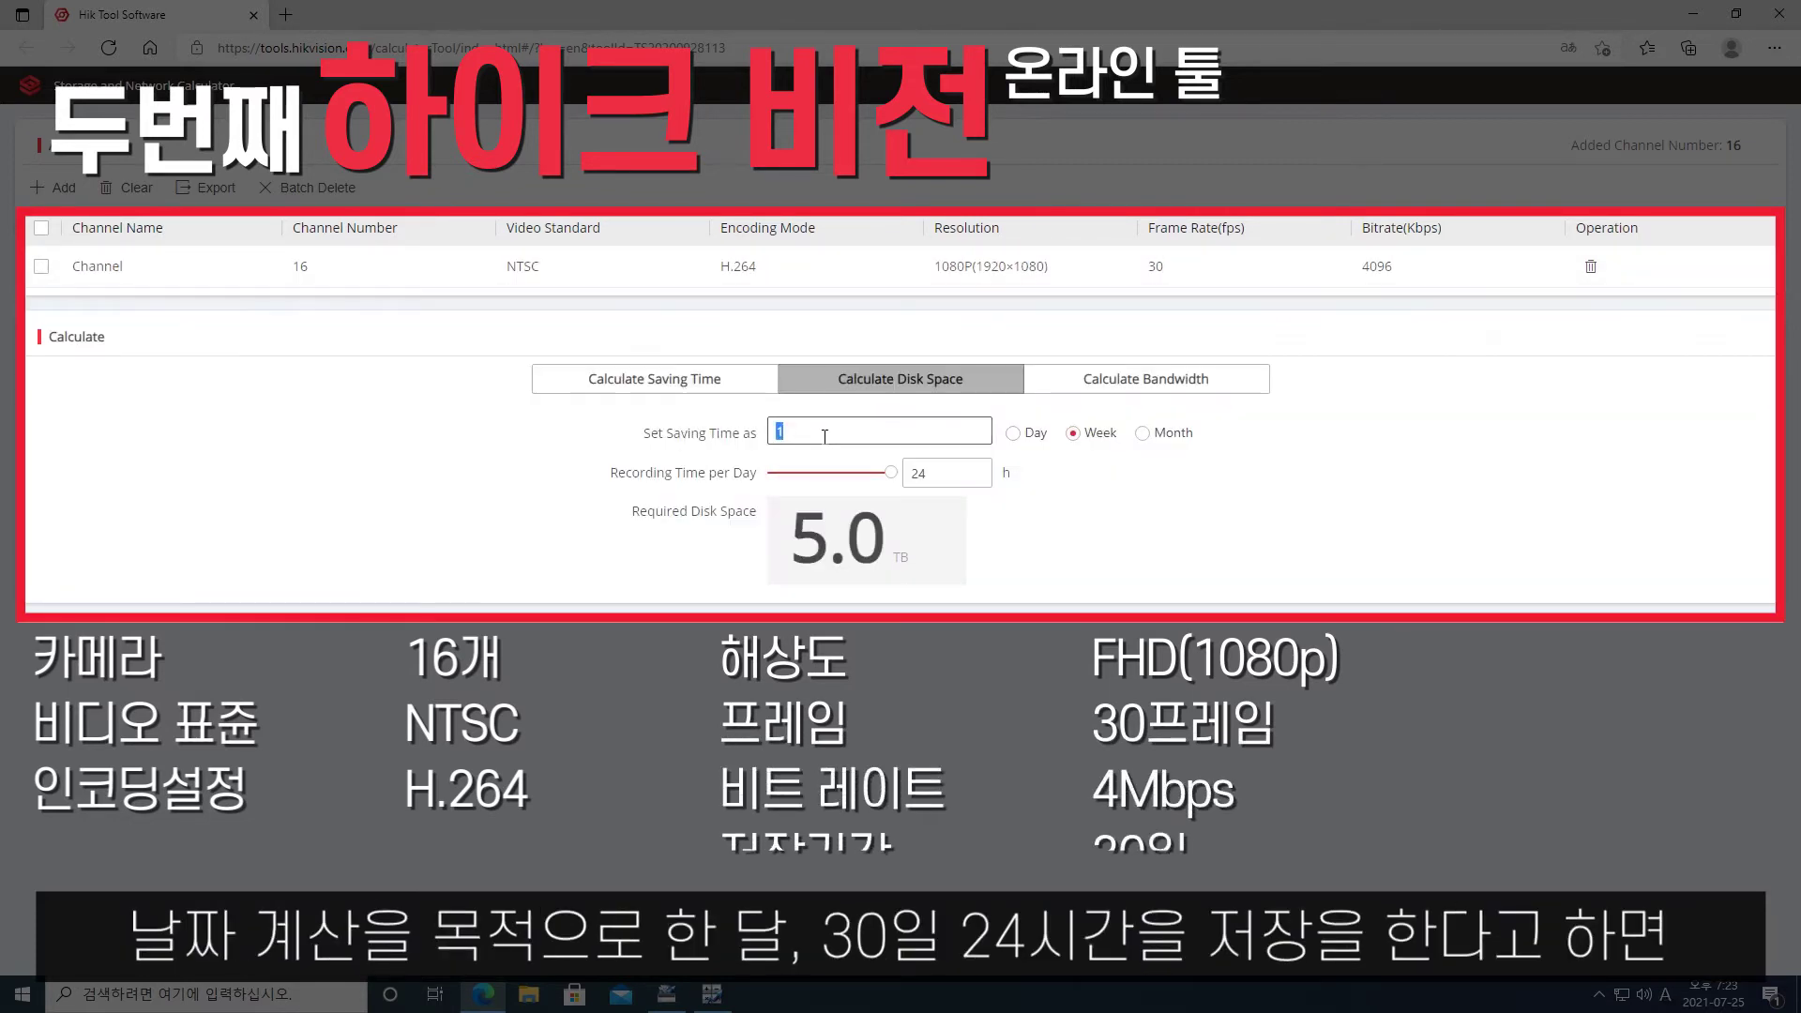
text(0)
click(1015, 437)
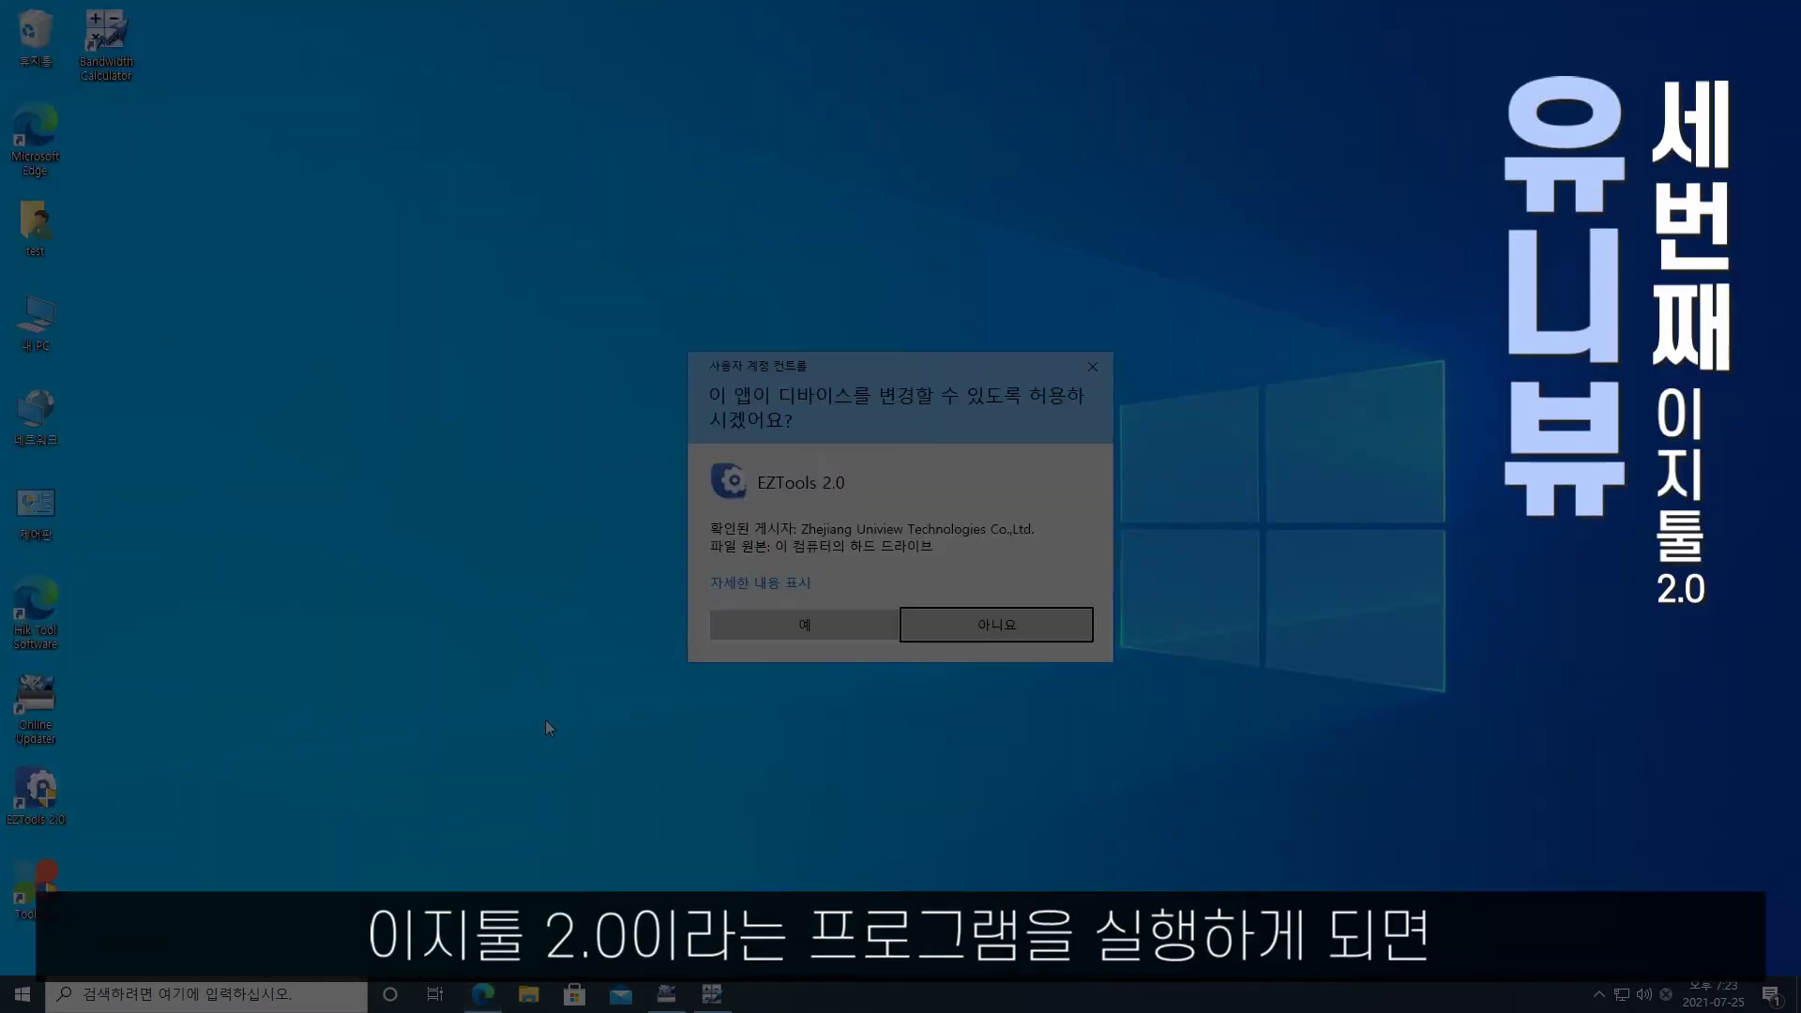
Start EZTools 2.0, change its interface language to Korean (한국어) and restart the program
click(814, 636)
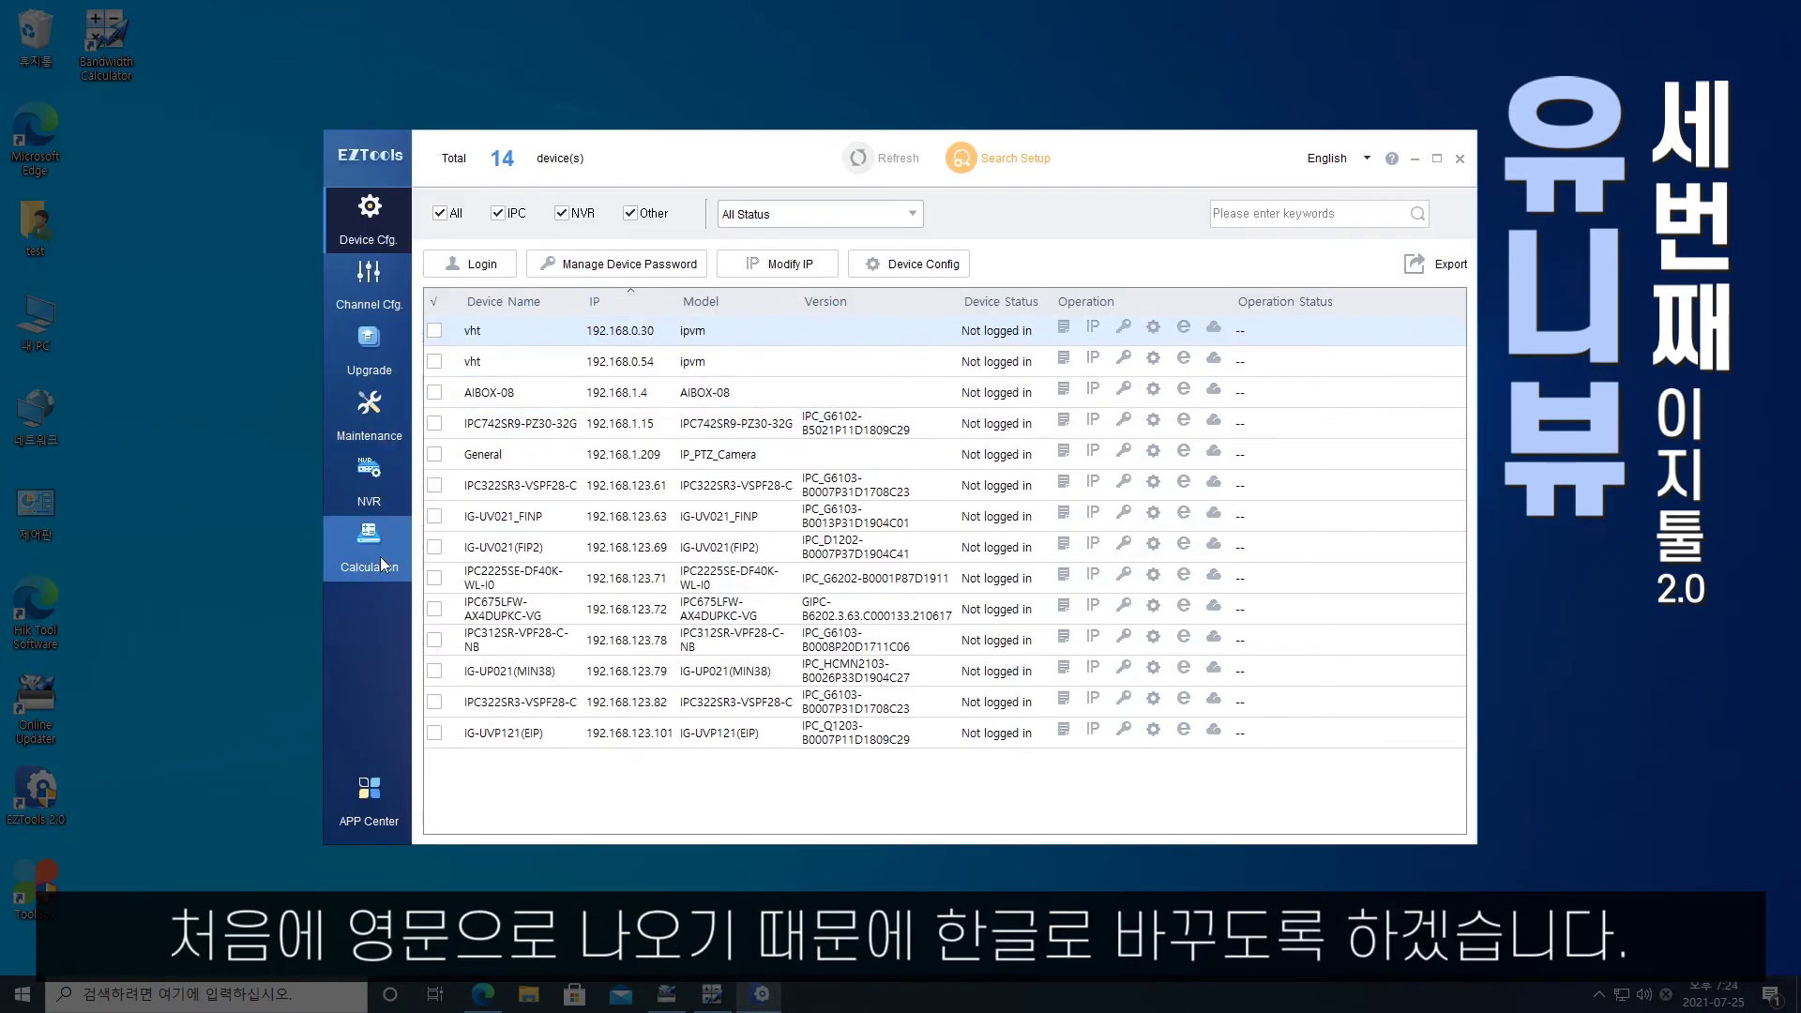
click(1366, 158)
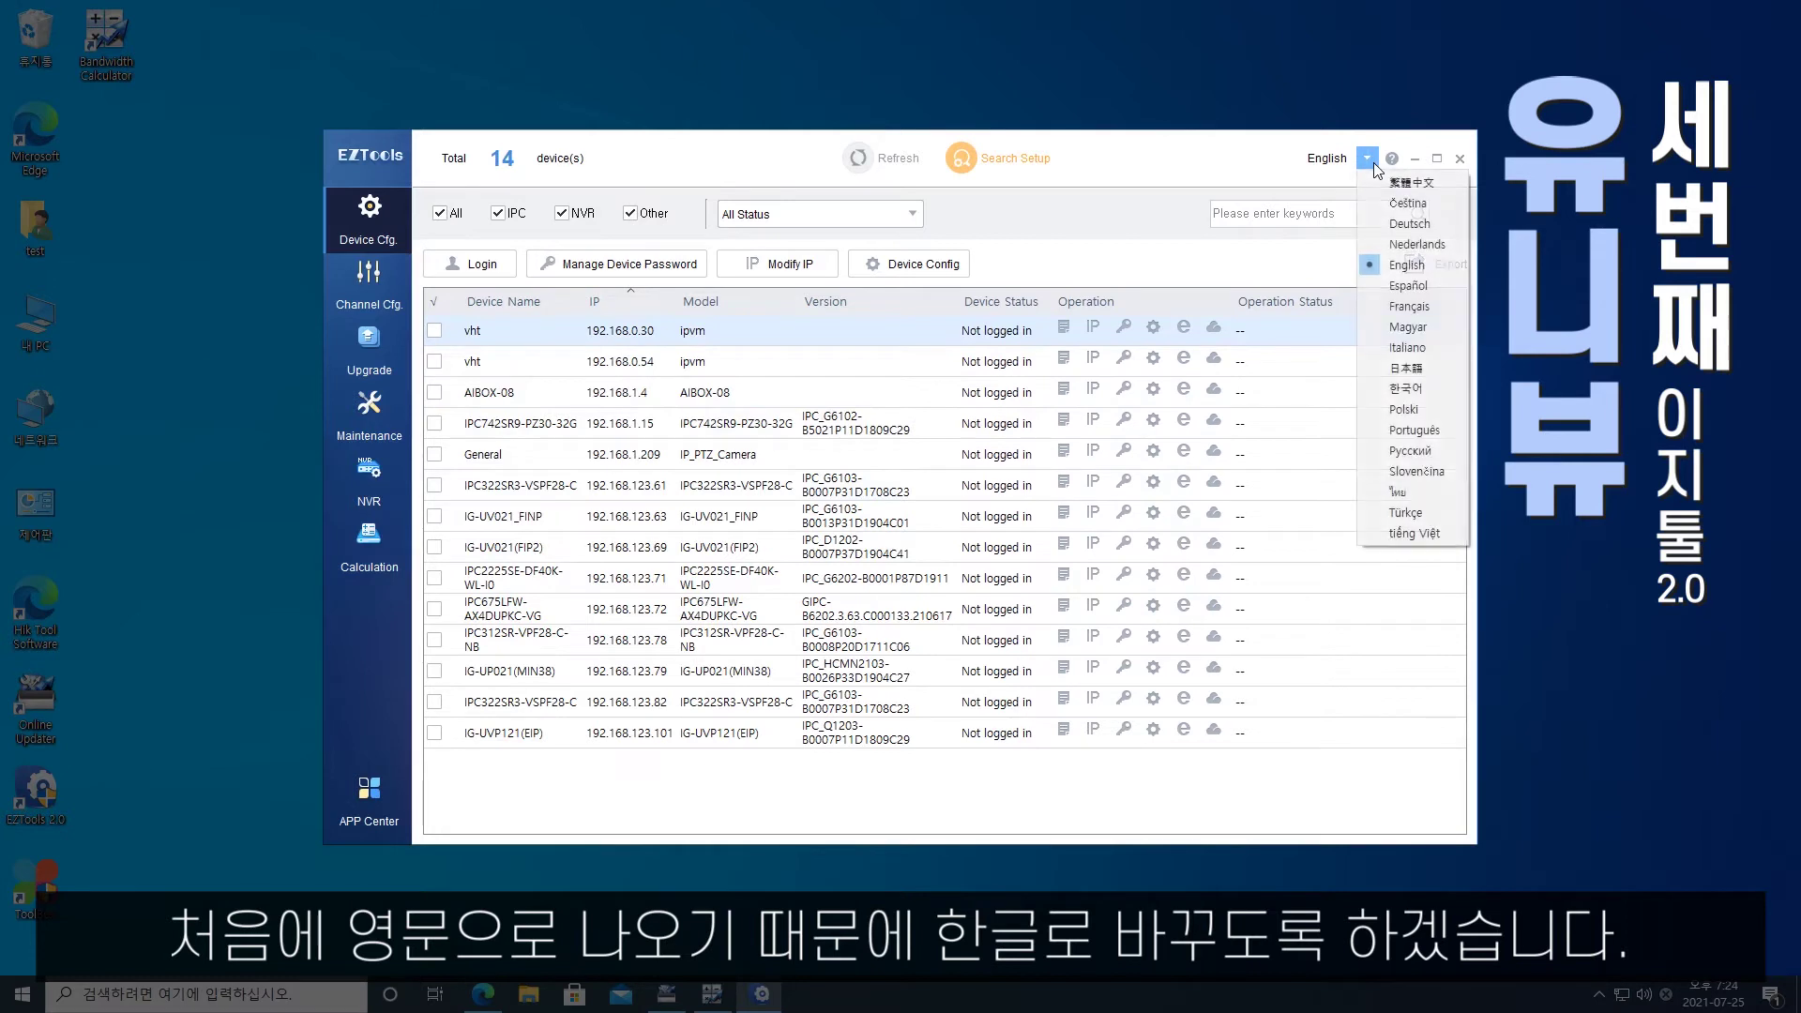
click(1402, 388)
click(1024, 552)
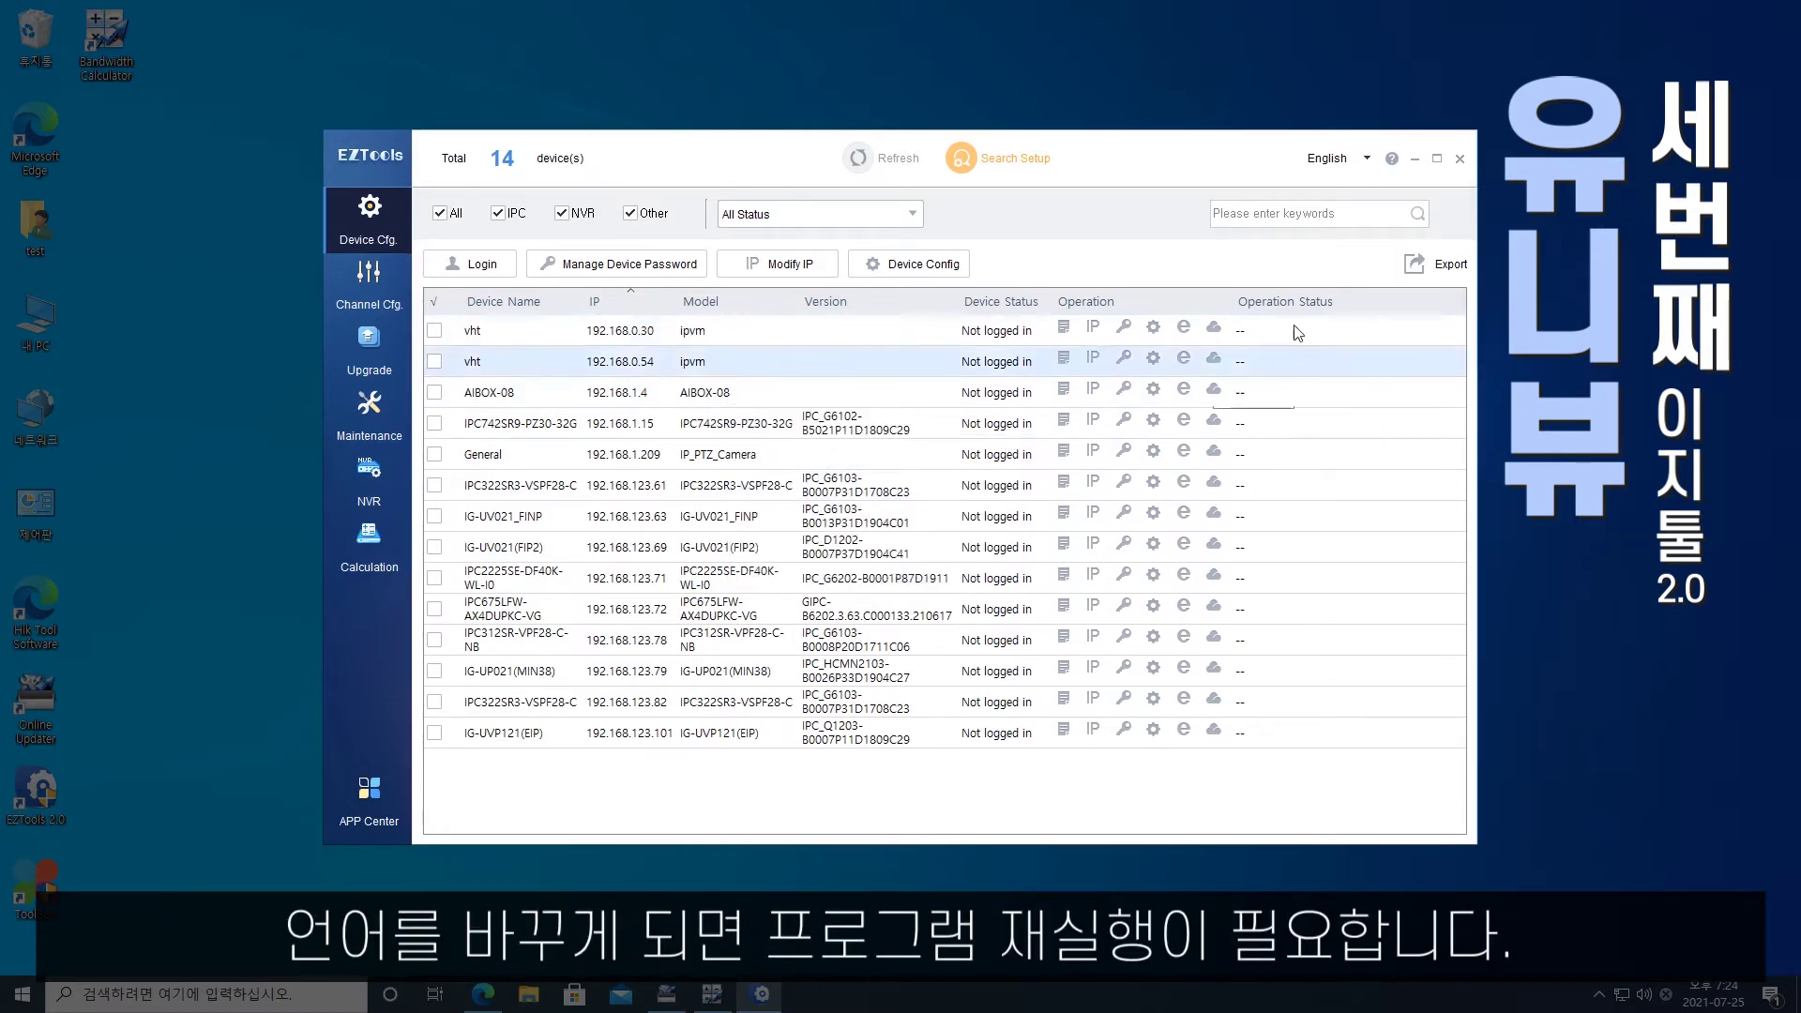
click(1459, 158)
click(934, 550)
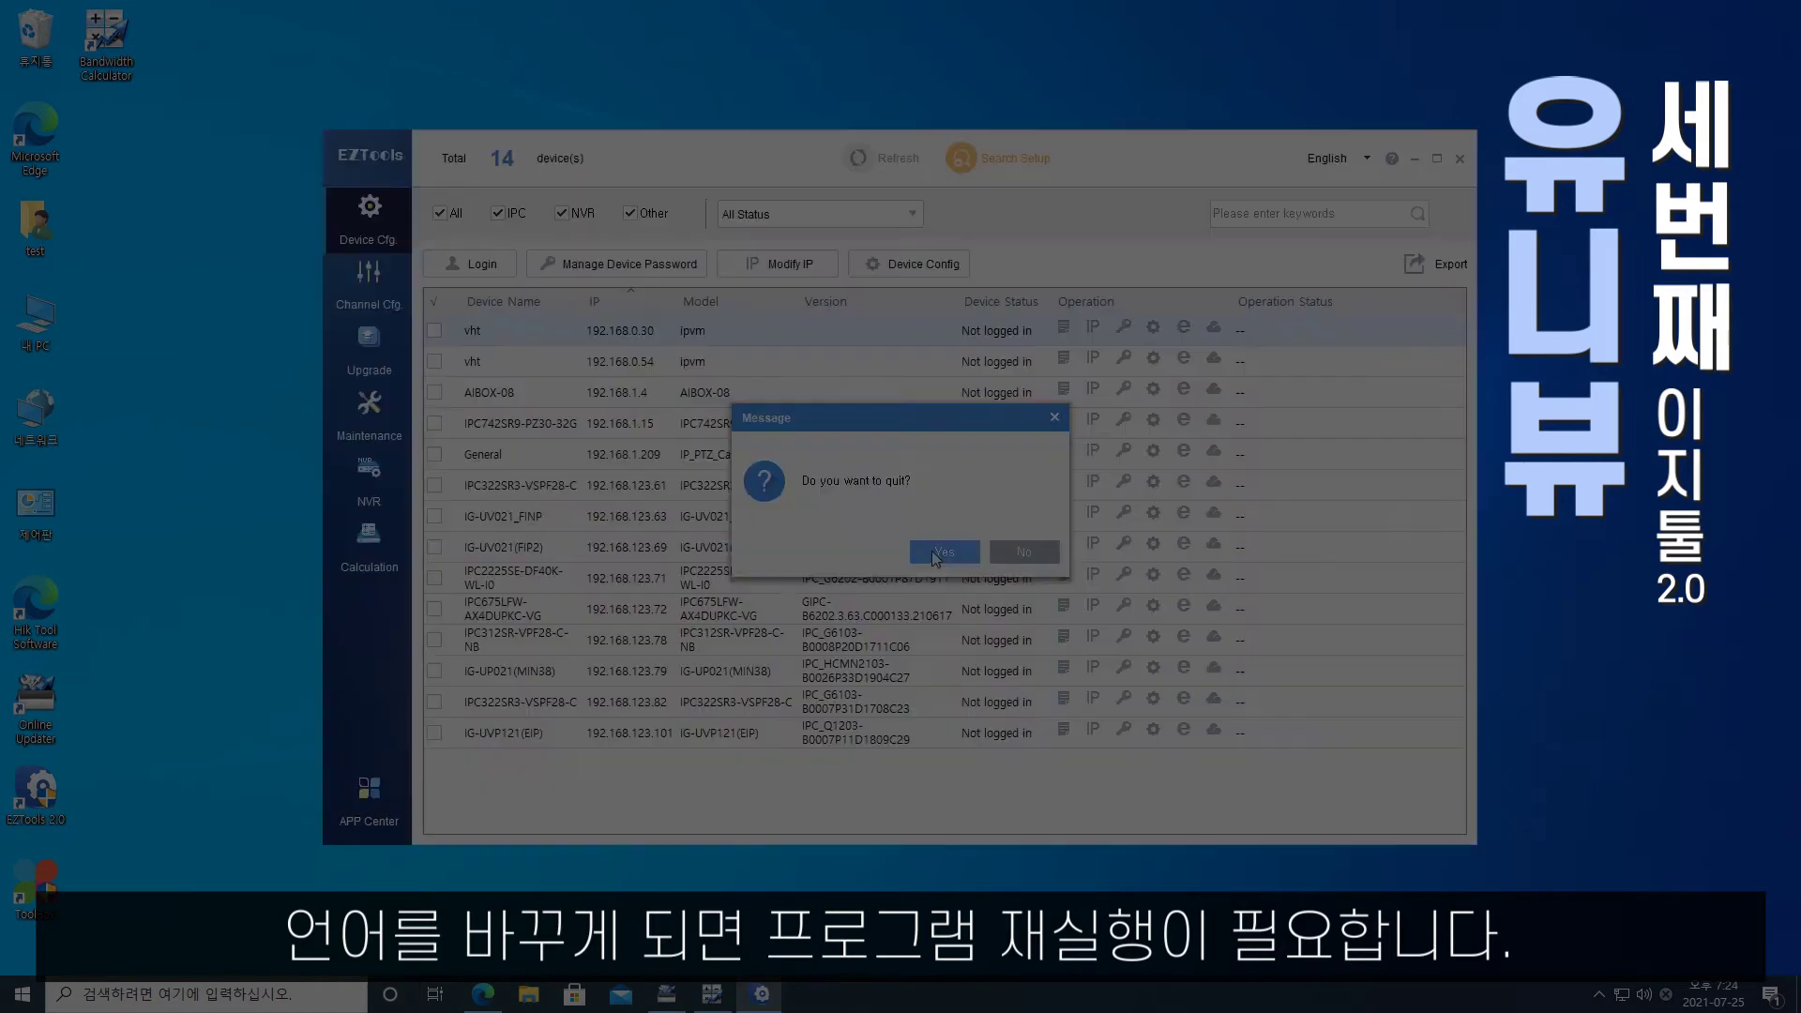
click(807, 636)
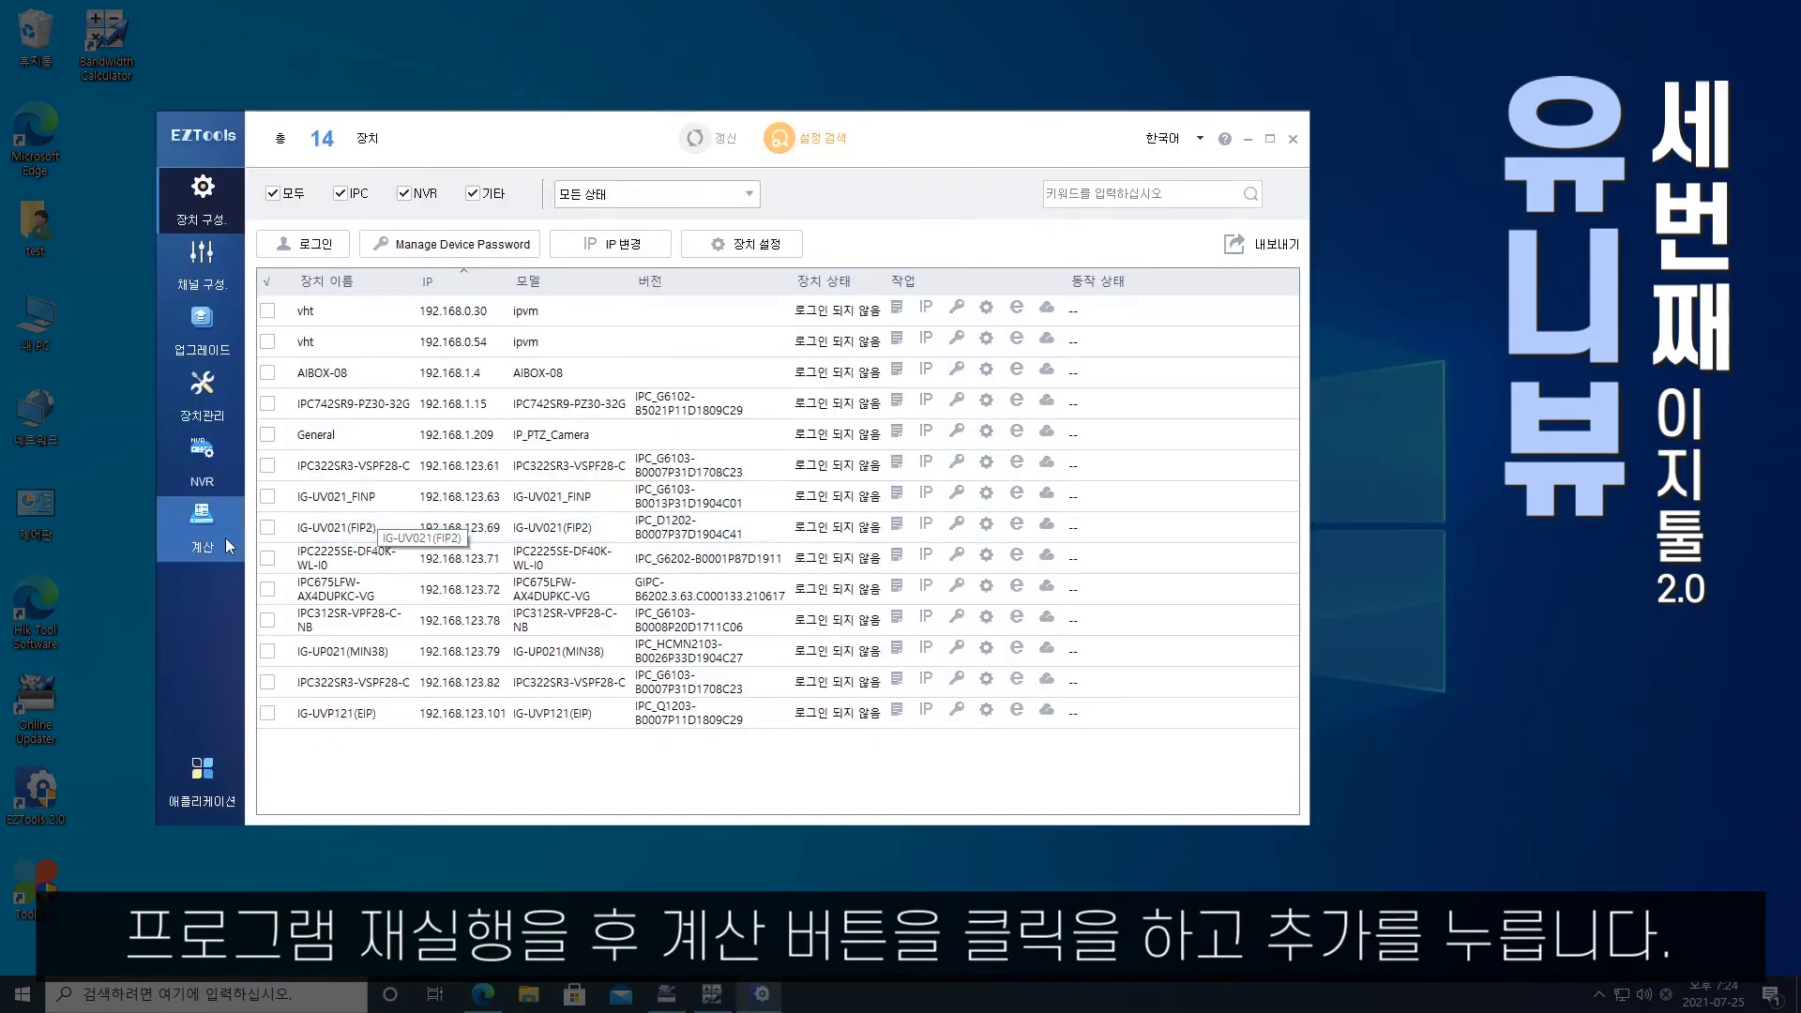
Start a new entry in the EZTools storage calculation and set its channel number to 16
click(229, 546)
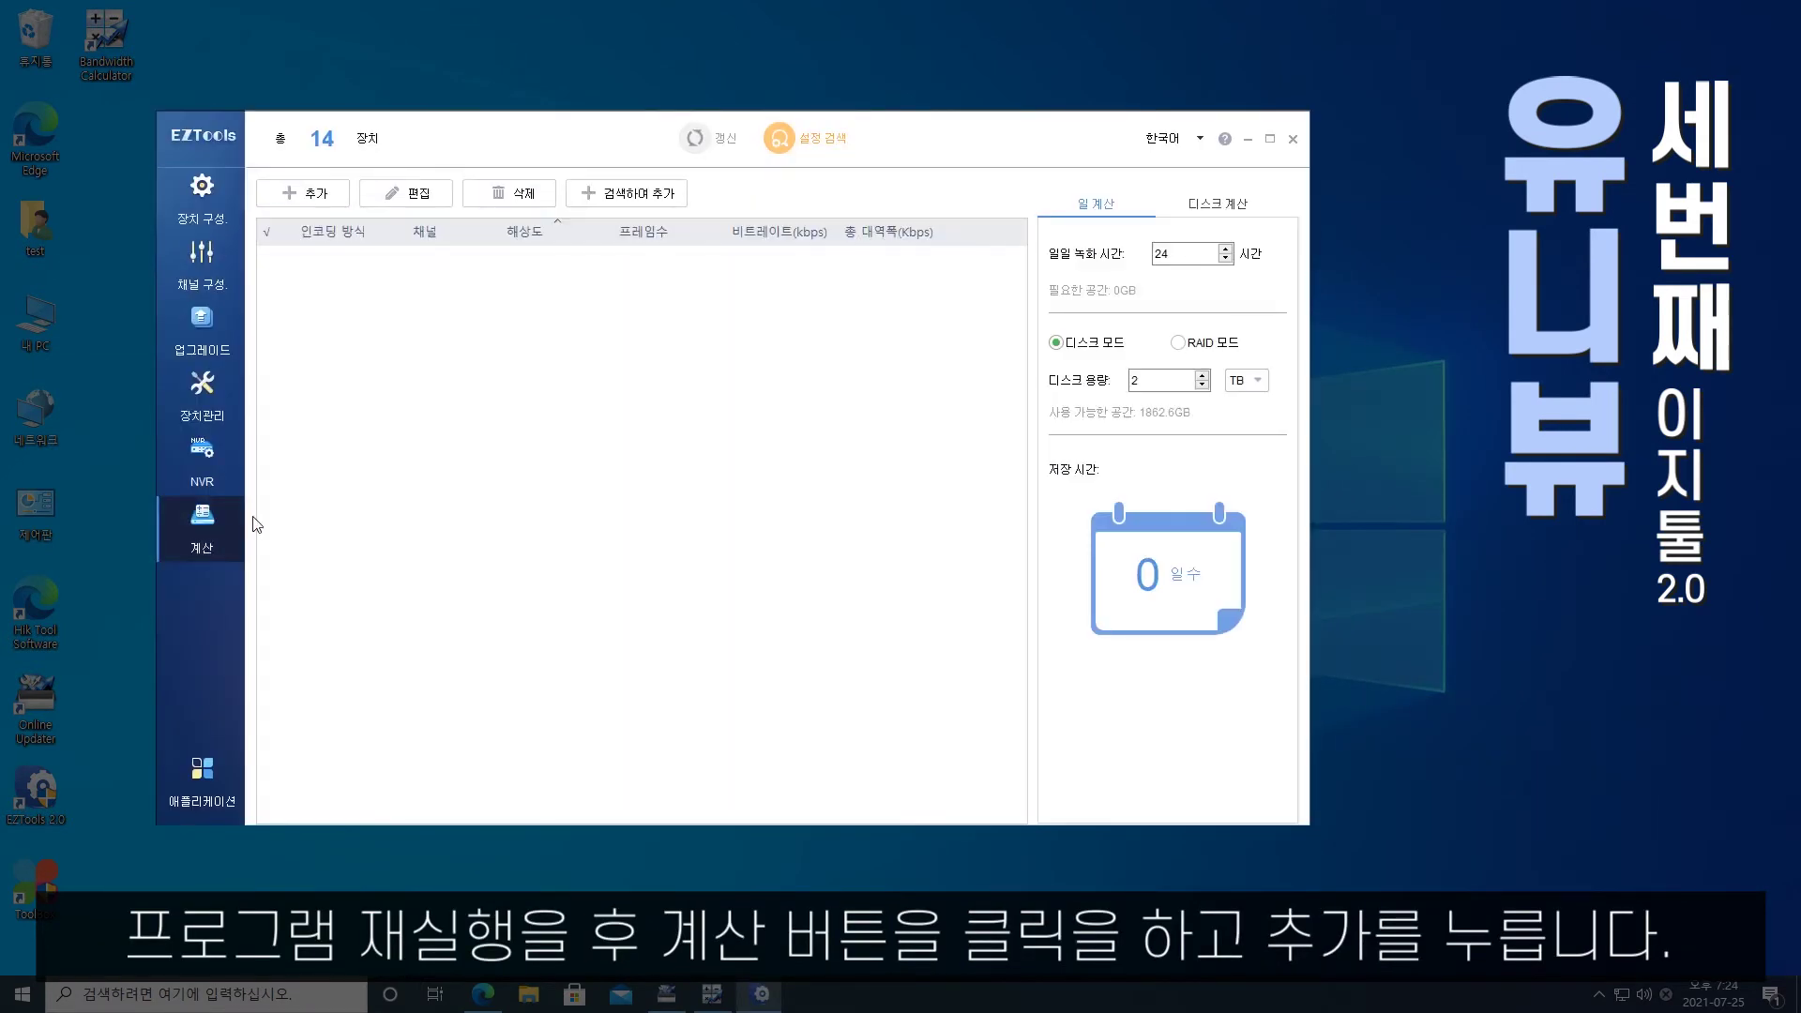
click(319, 194)
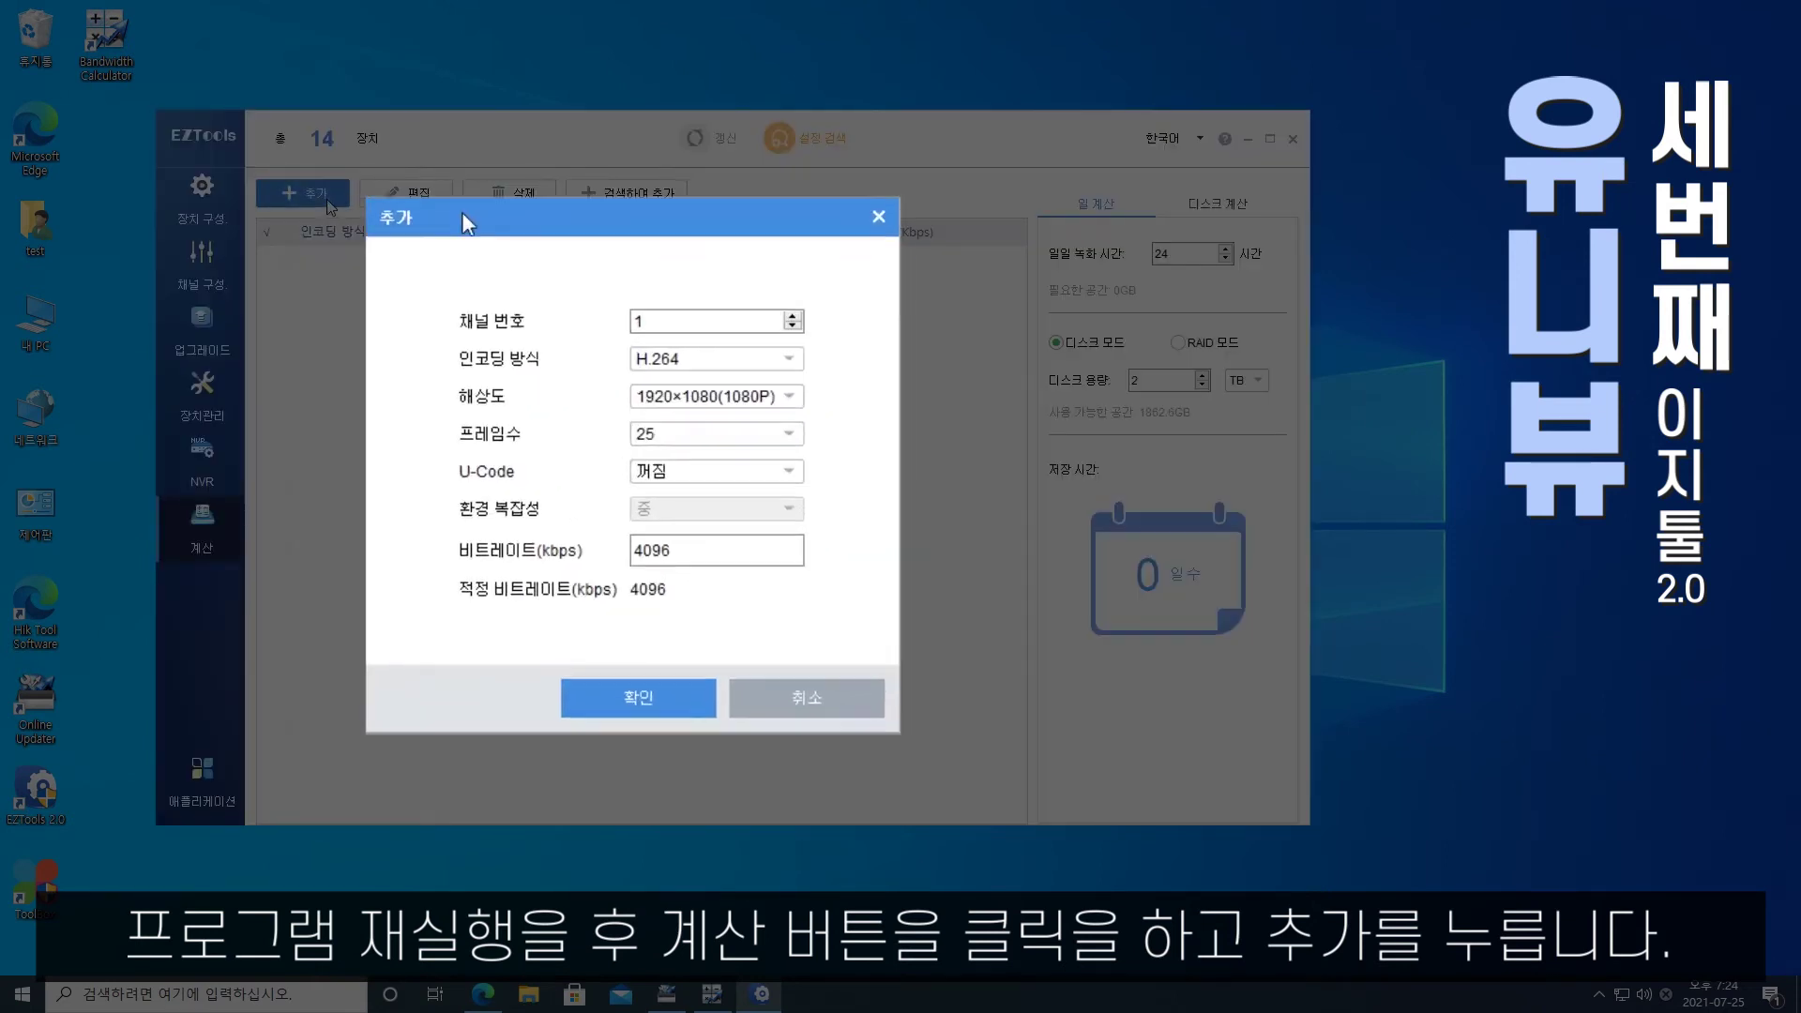
click(526, 251)
scroll(532, 248, up, 2)
scroll(532, 248, up, 8)
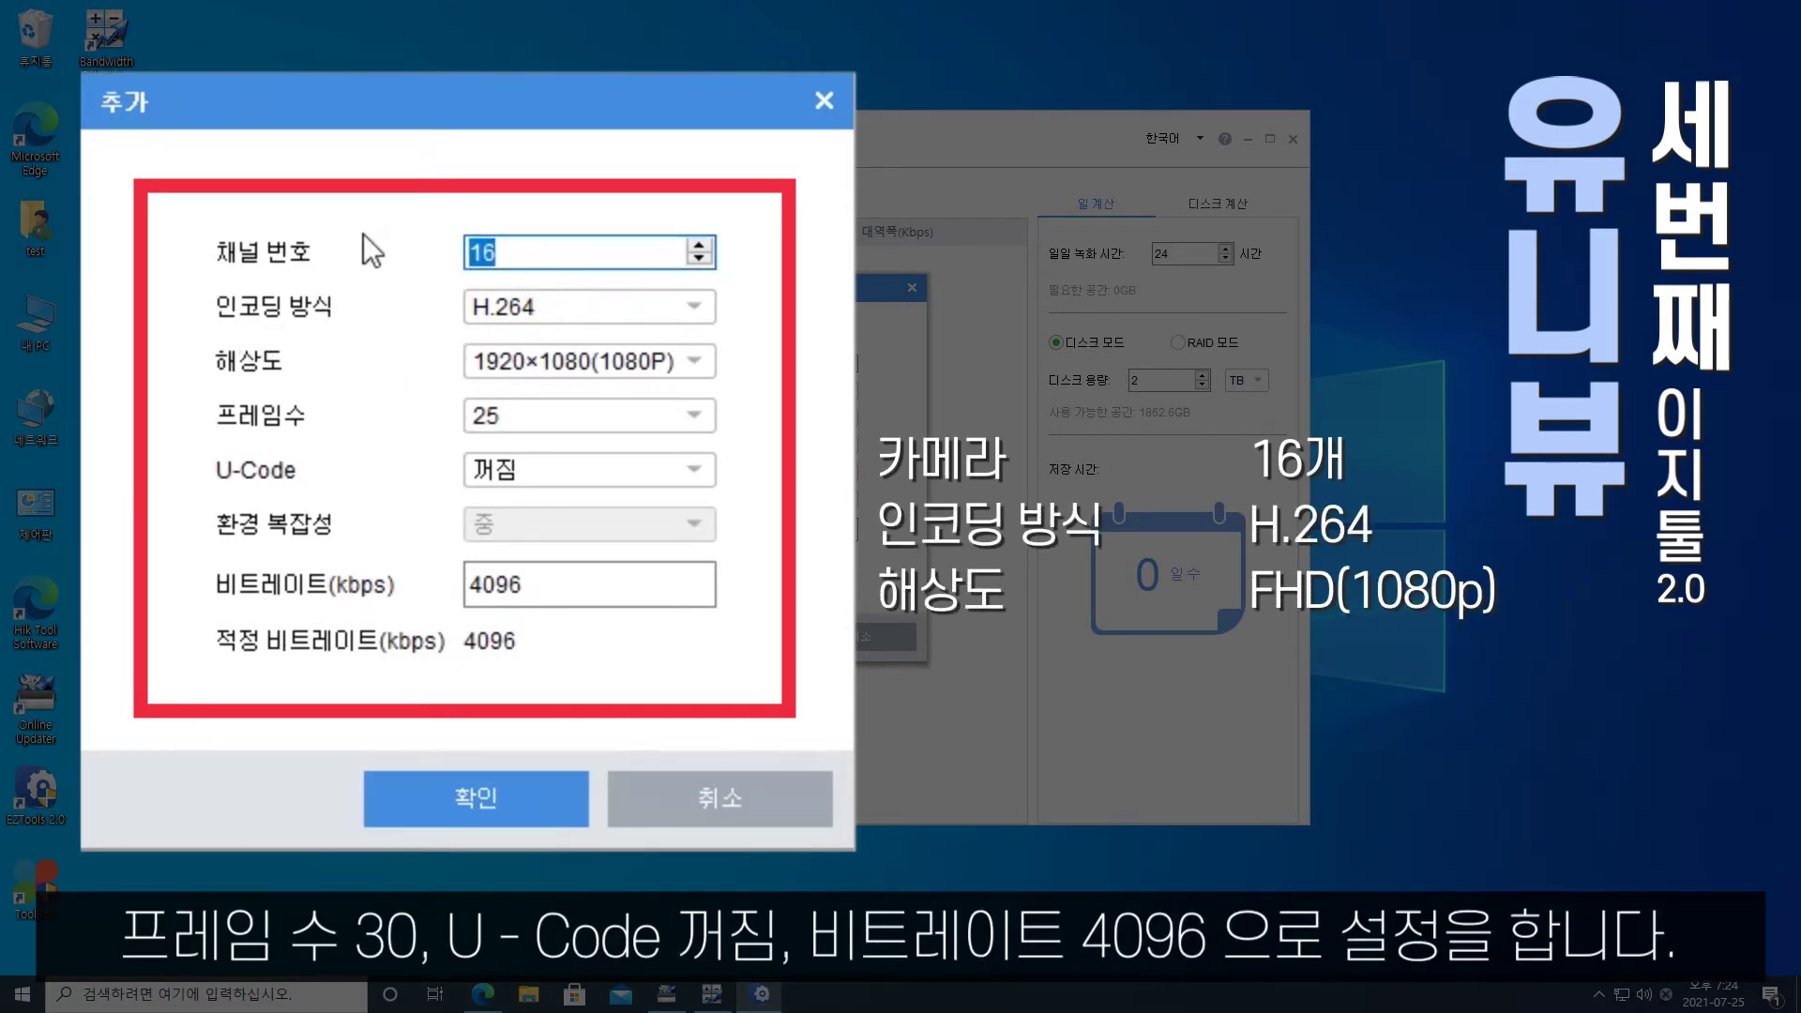
Set the entry's frame rate to 30 and U-Code to off (꺼짐), and add it to the calculation
click(554, 416)
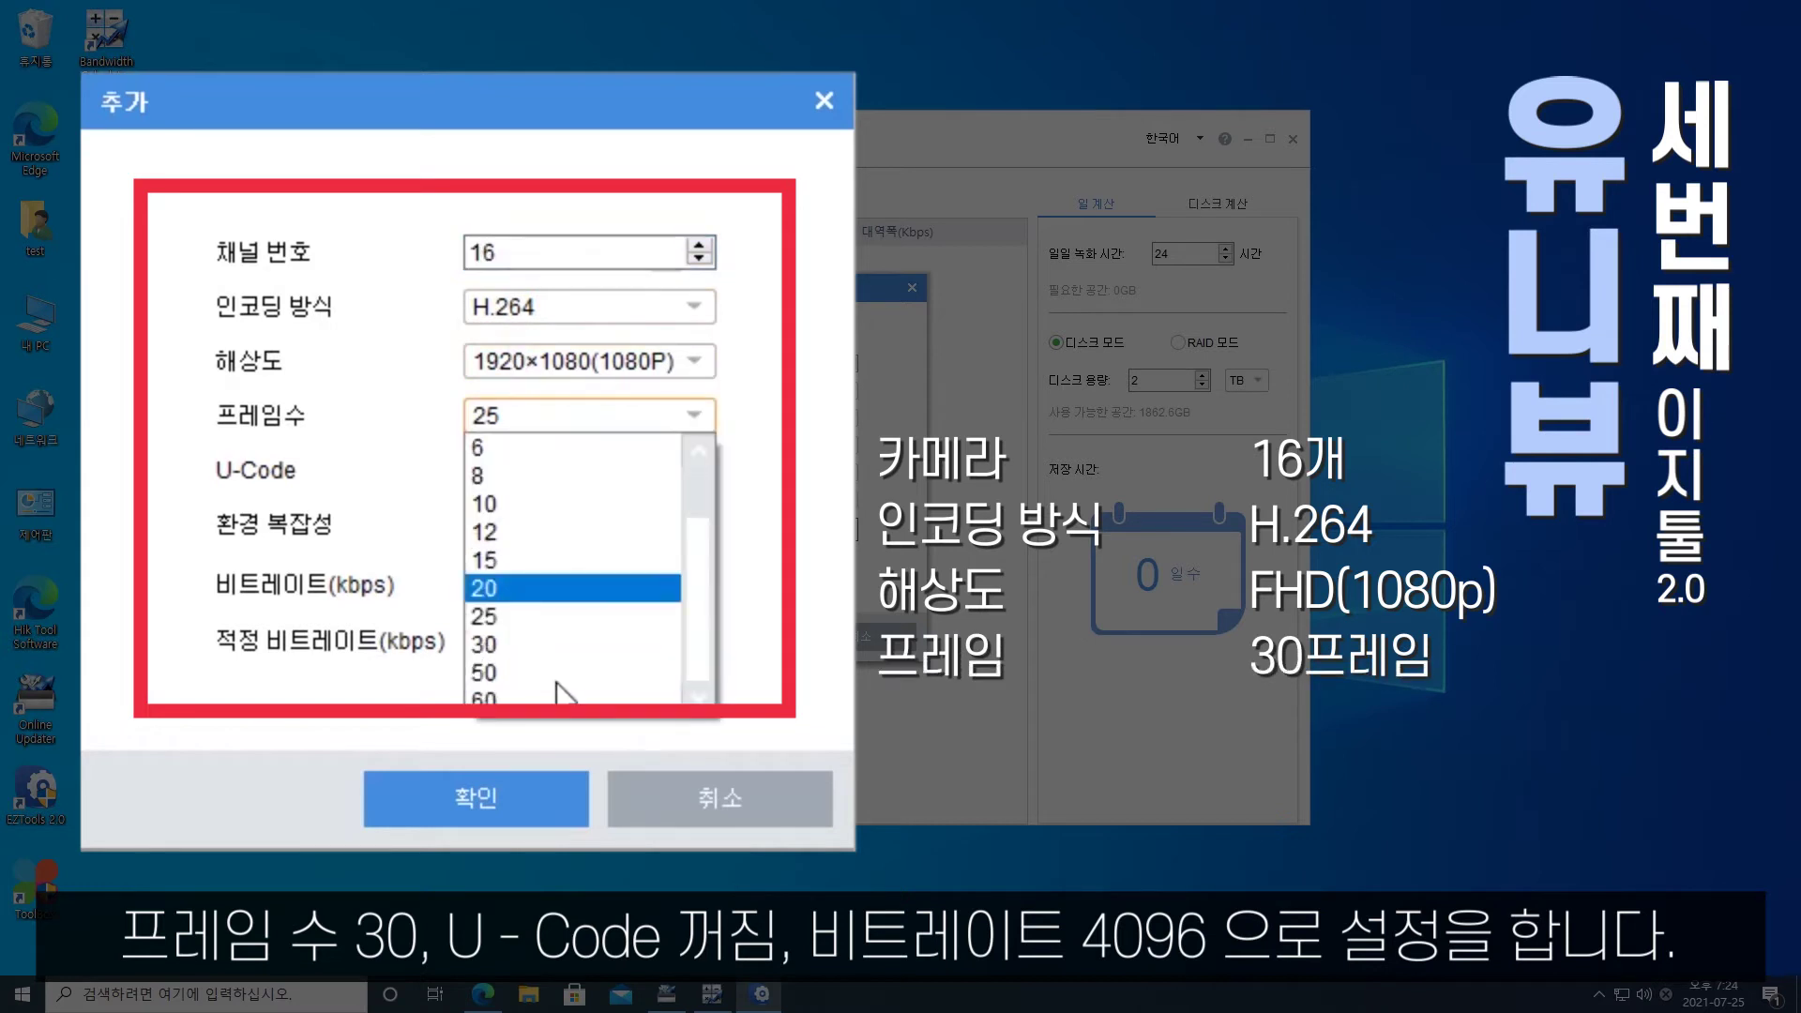
click(549, 647)
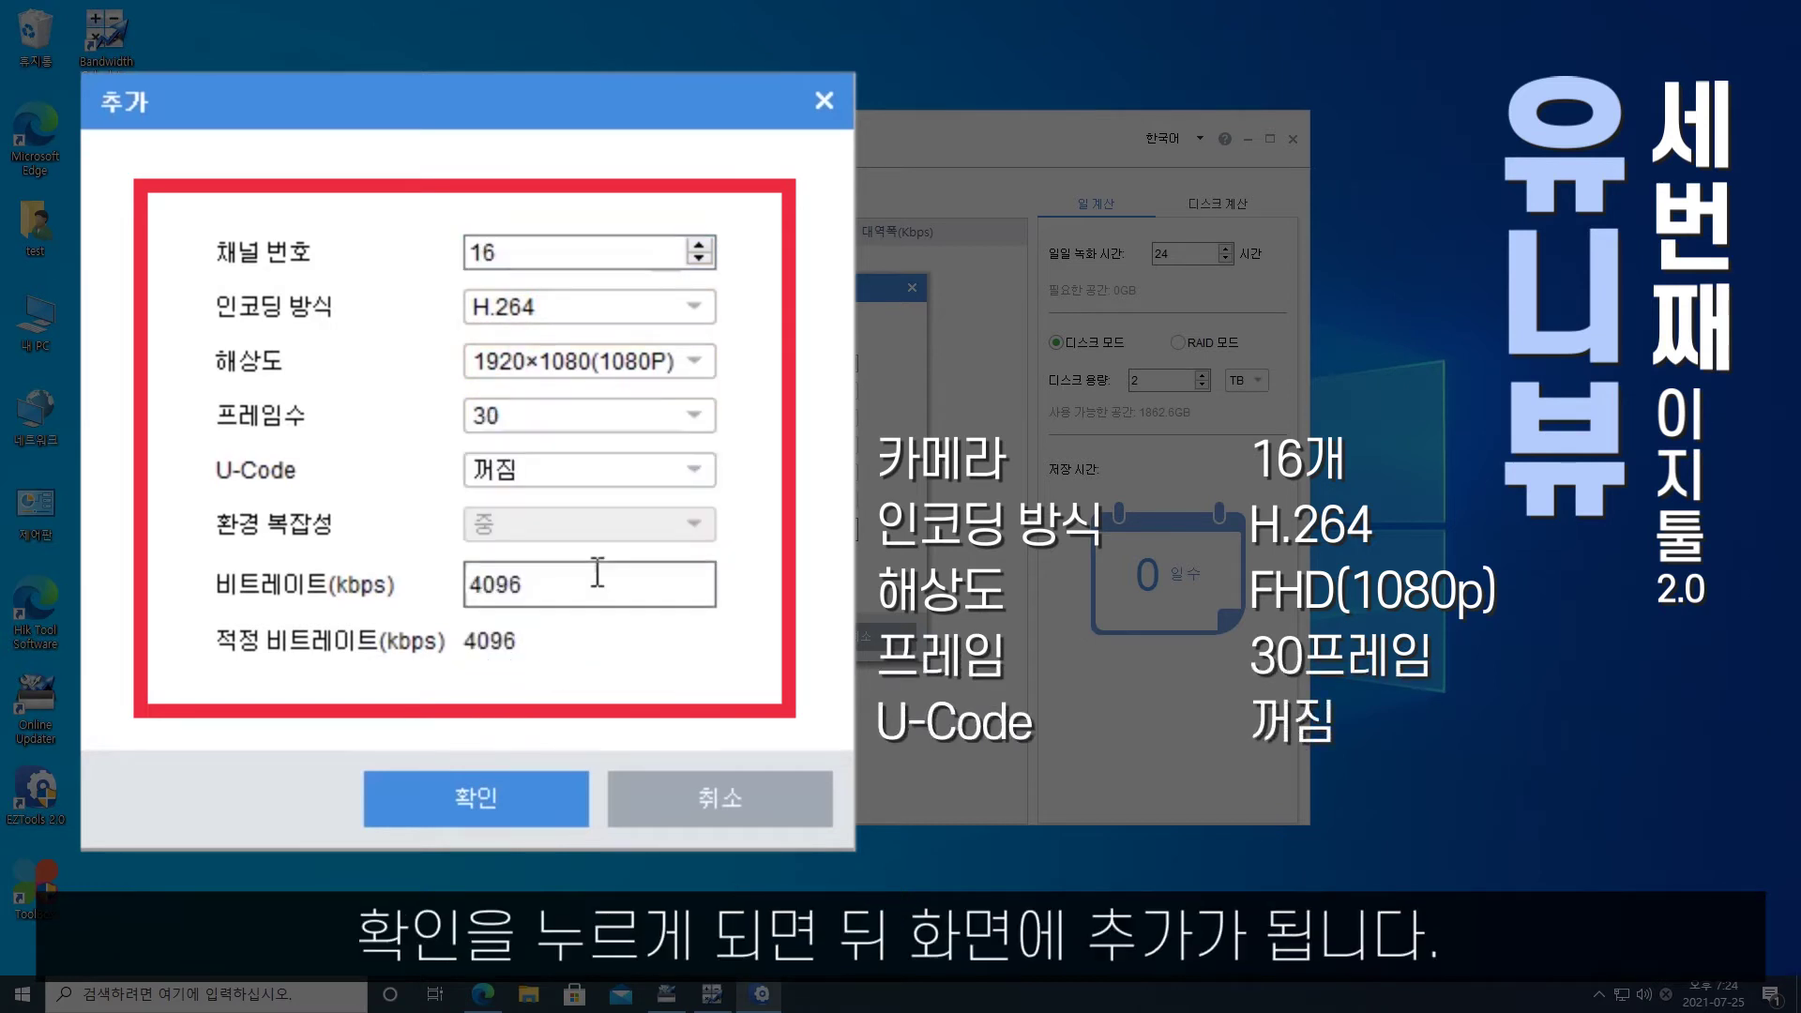
click(532, 474)
click(511, 504)
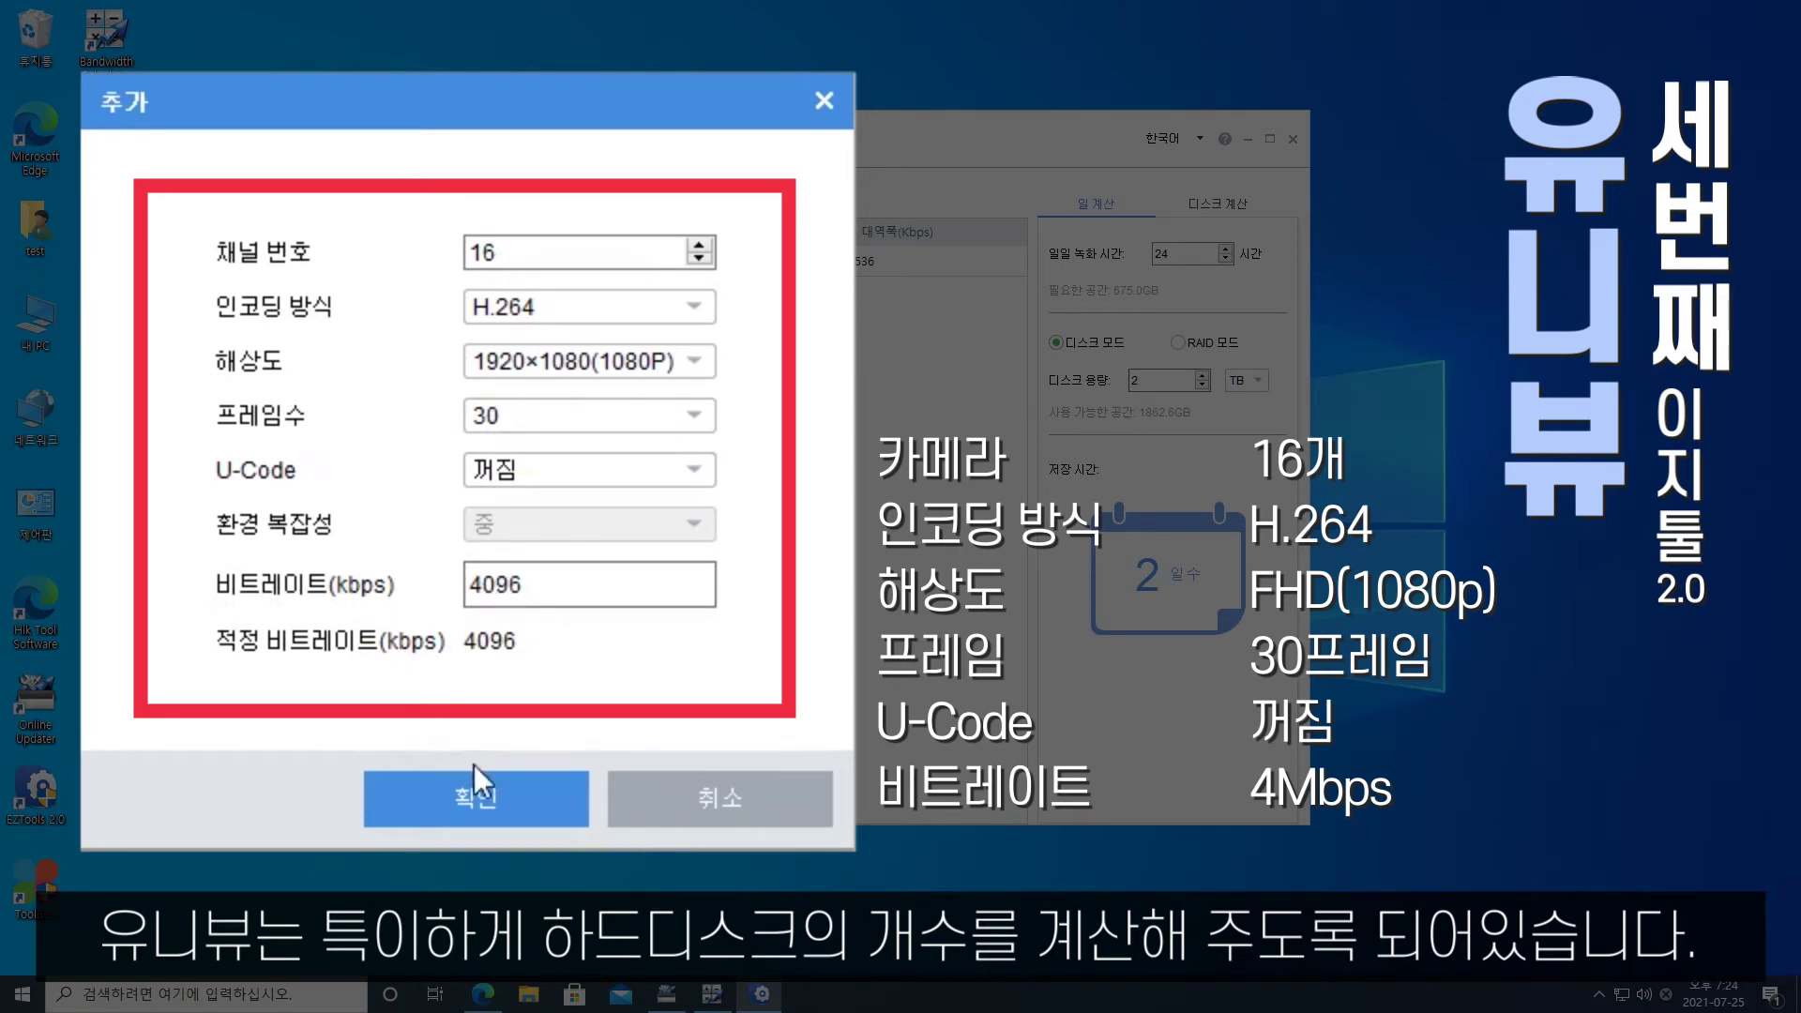
Confirm the 16-channel entry and calculate the number of disks needed for 30 days of retention with 1 TB disks
click(469, 797)
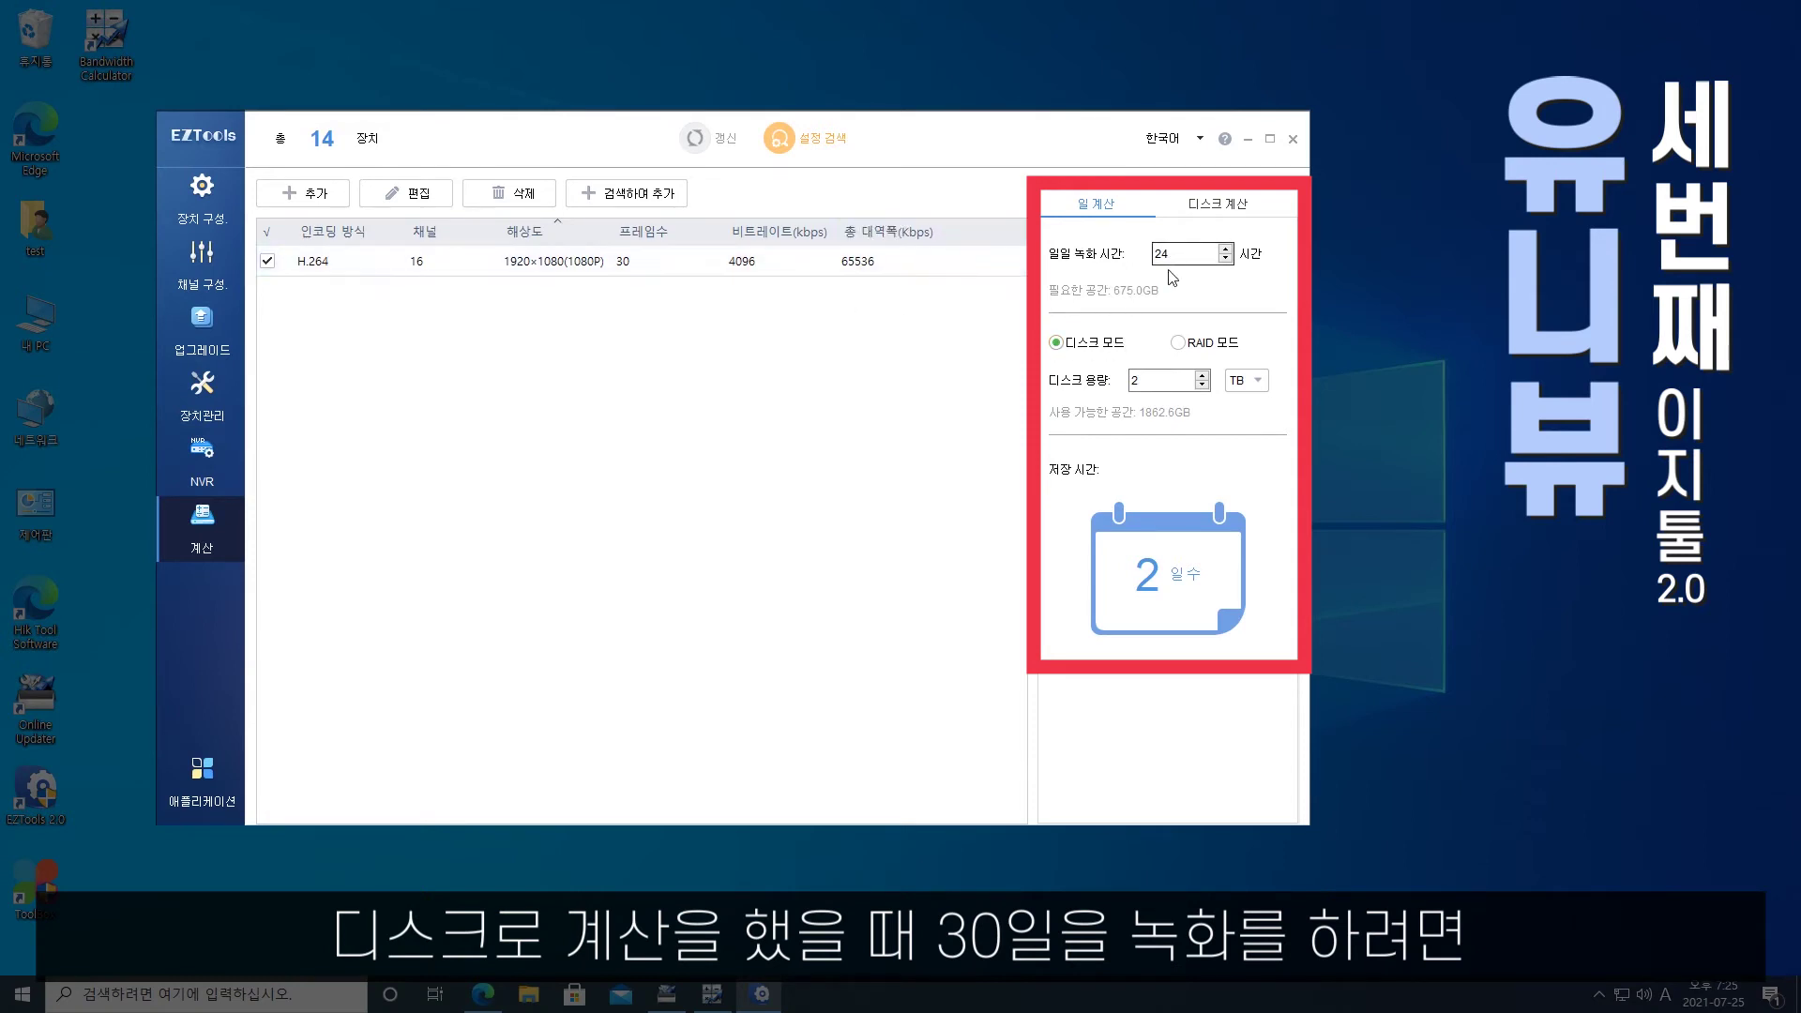
click(1217, 204)
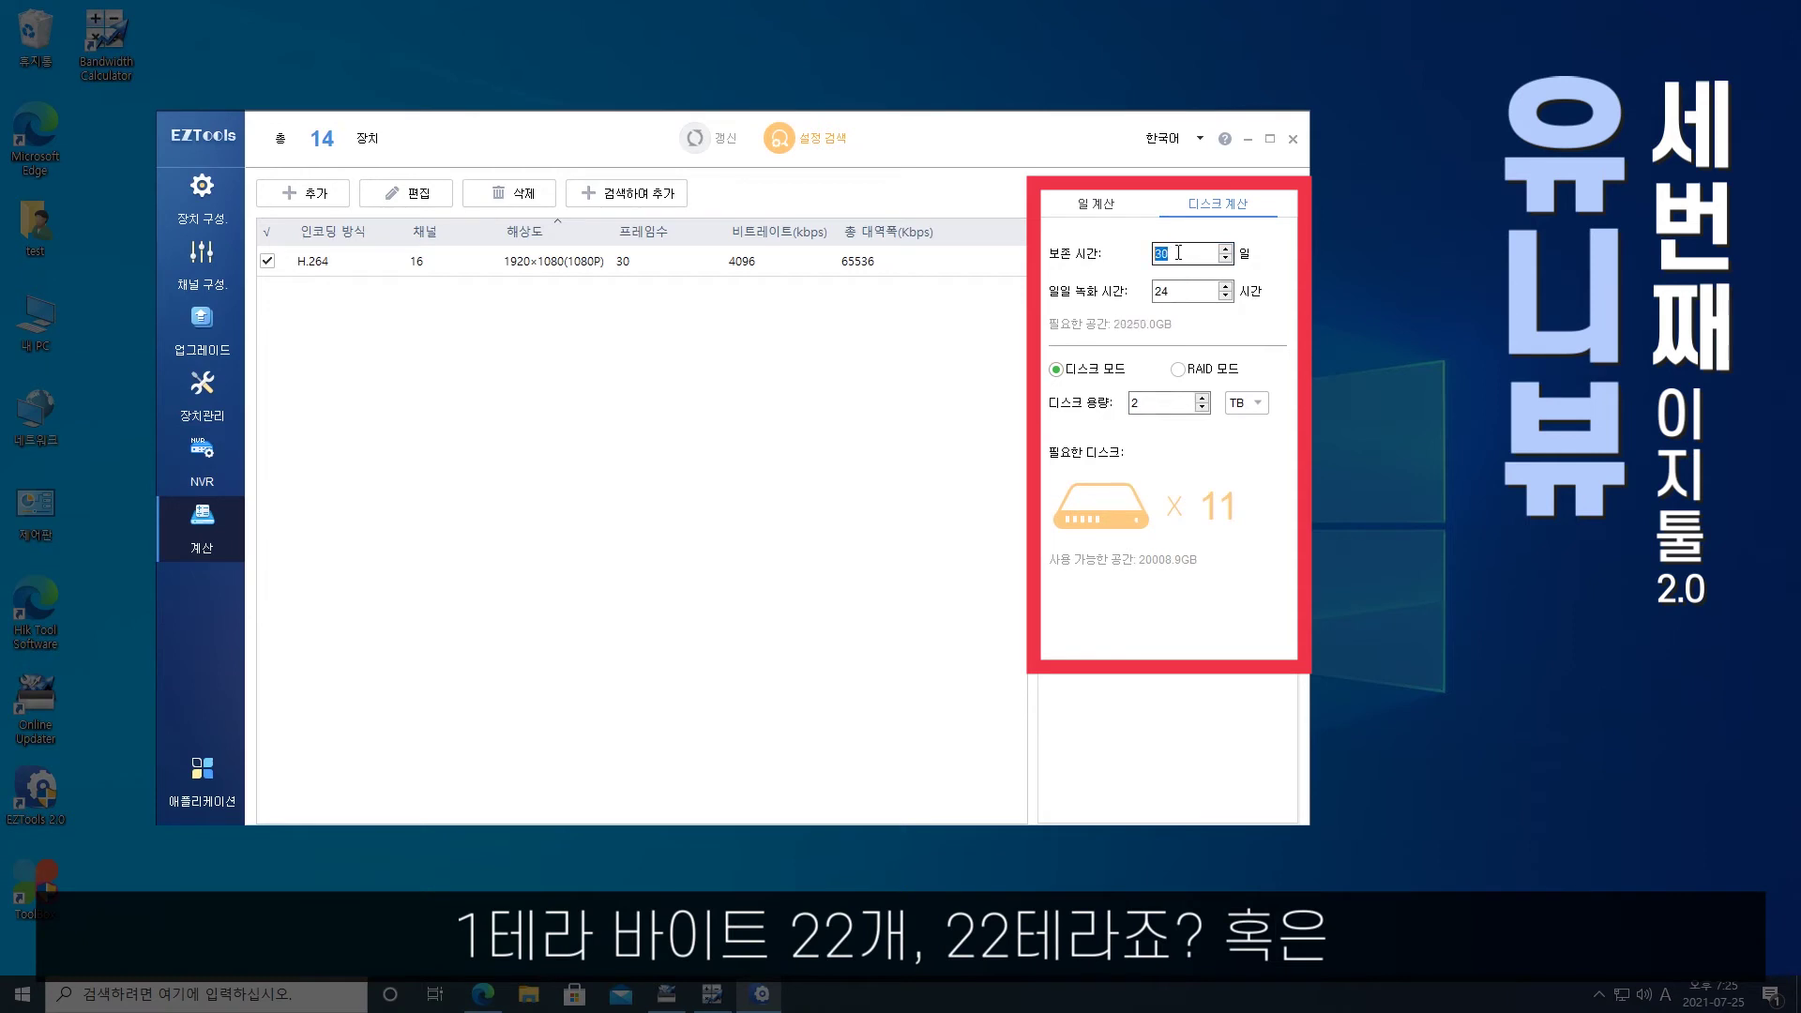
scroll(1171, 399, down, 1)
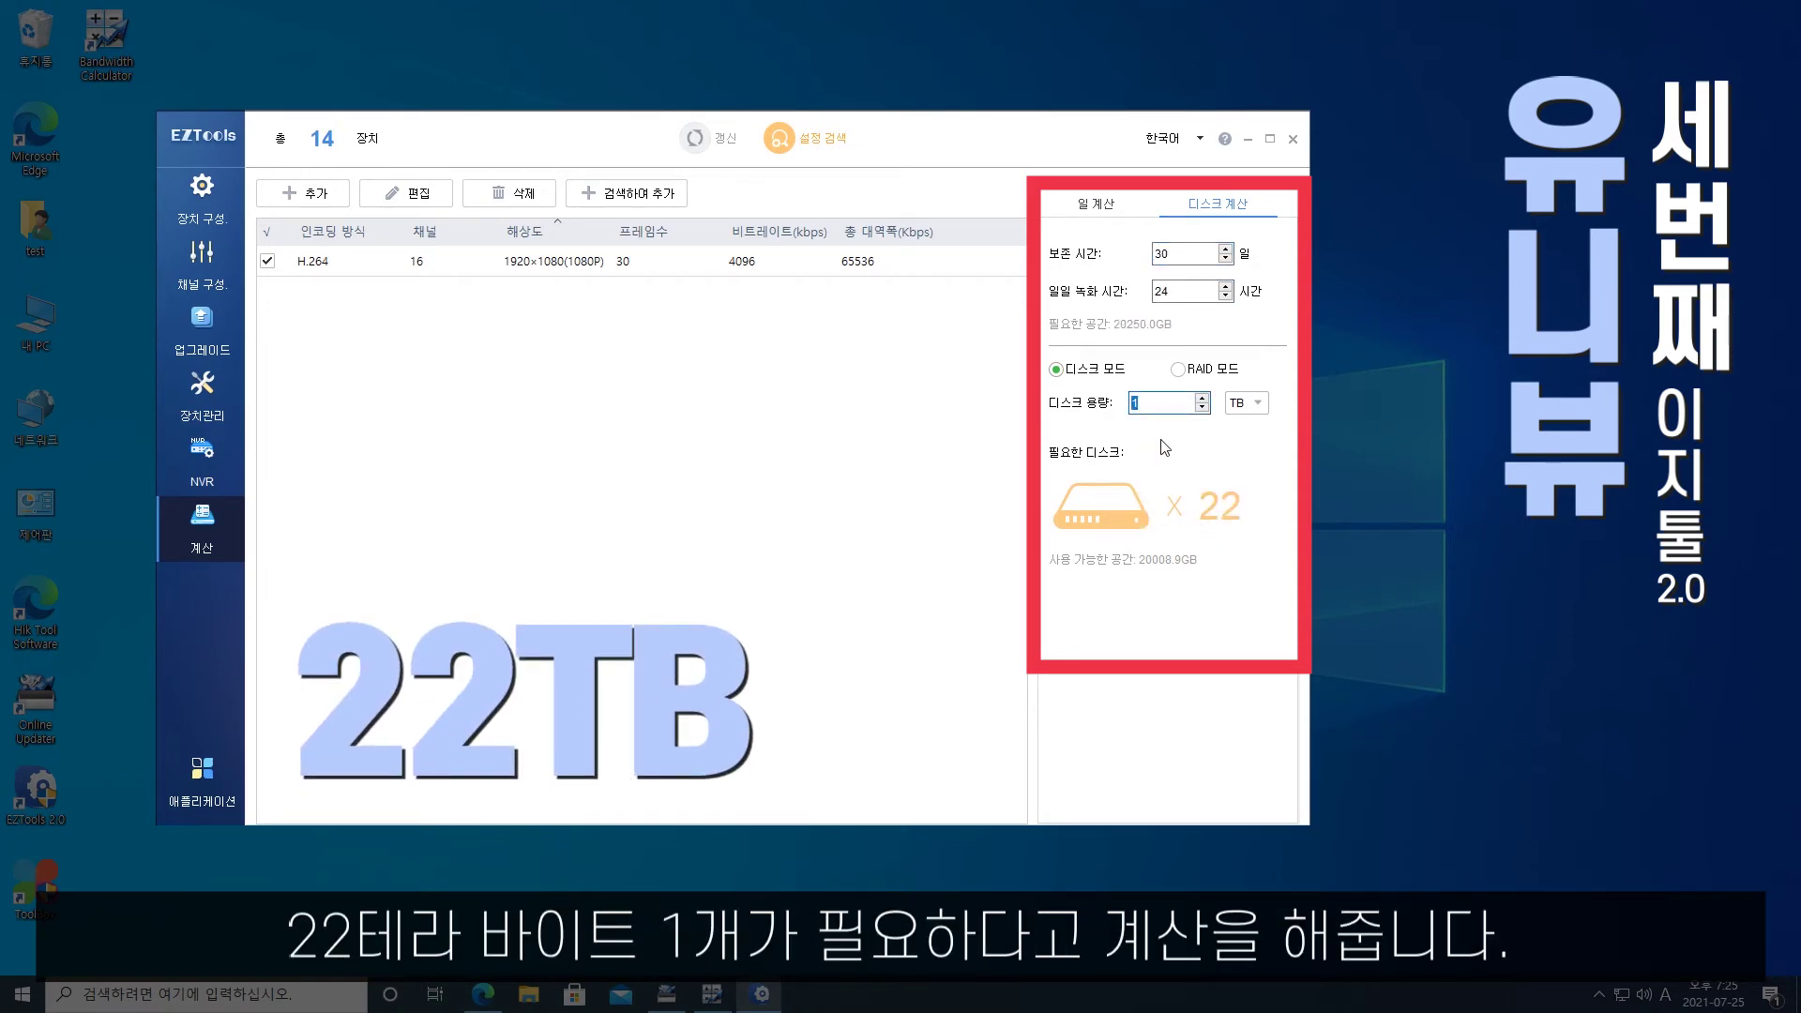
Set the disk capacity in the disk calculation to 22 TB
text(14)
double_click(1156, 405)
scroll(1156, 405, up, 3)
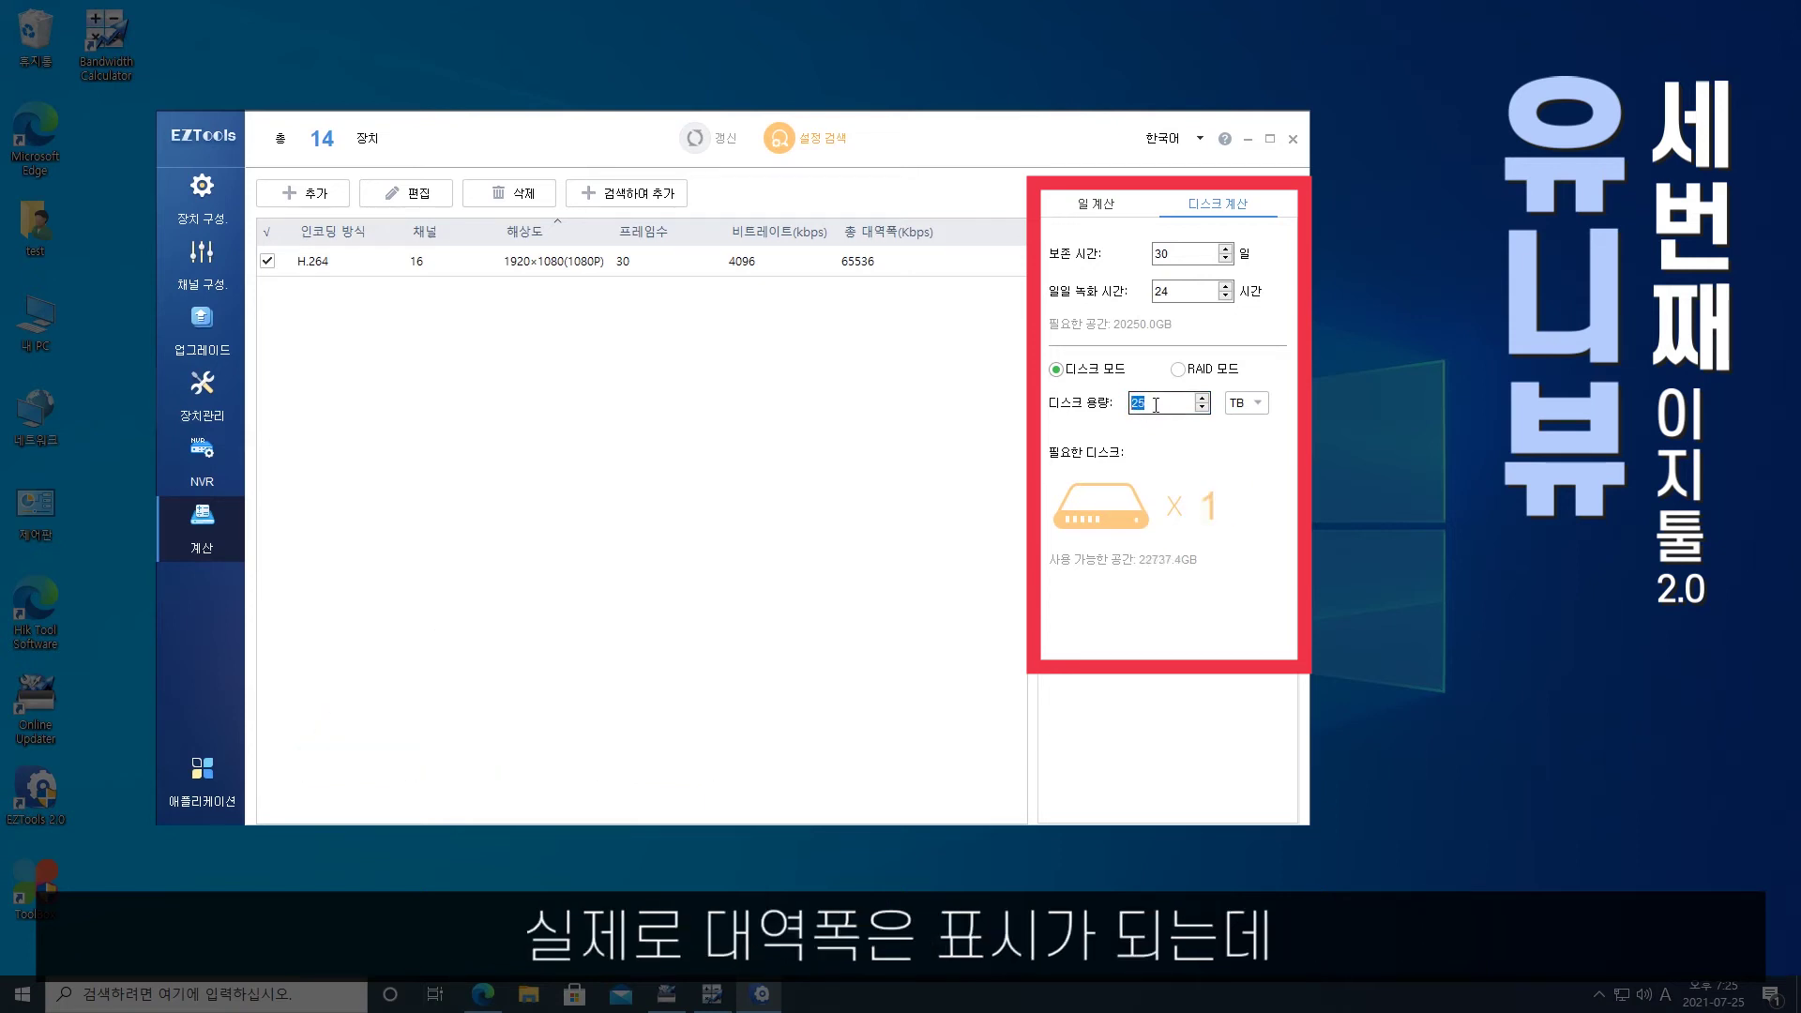
scroll(1155, 405, down, 3)
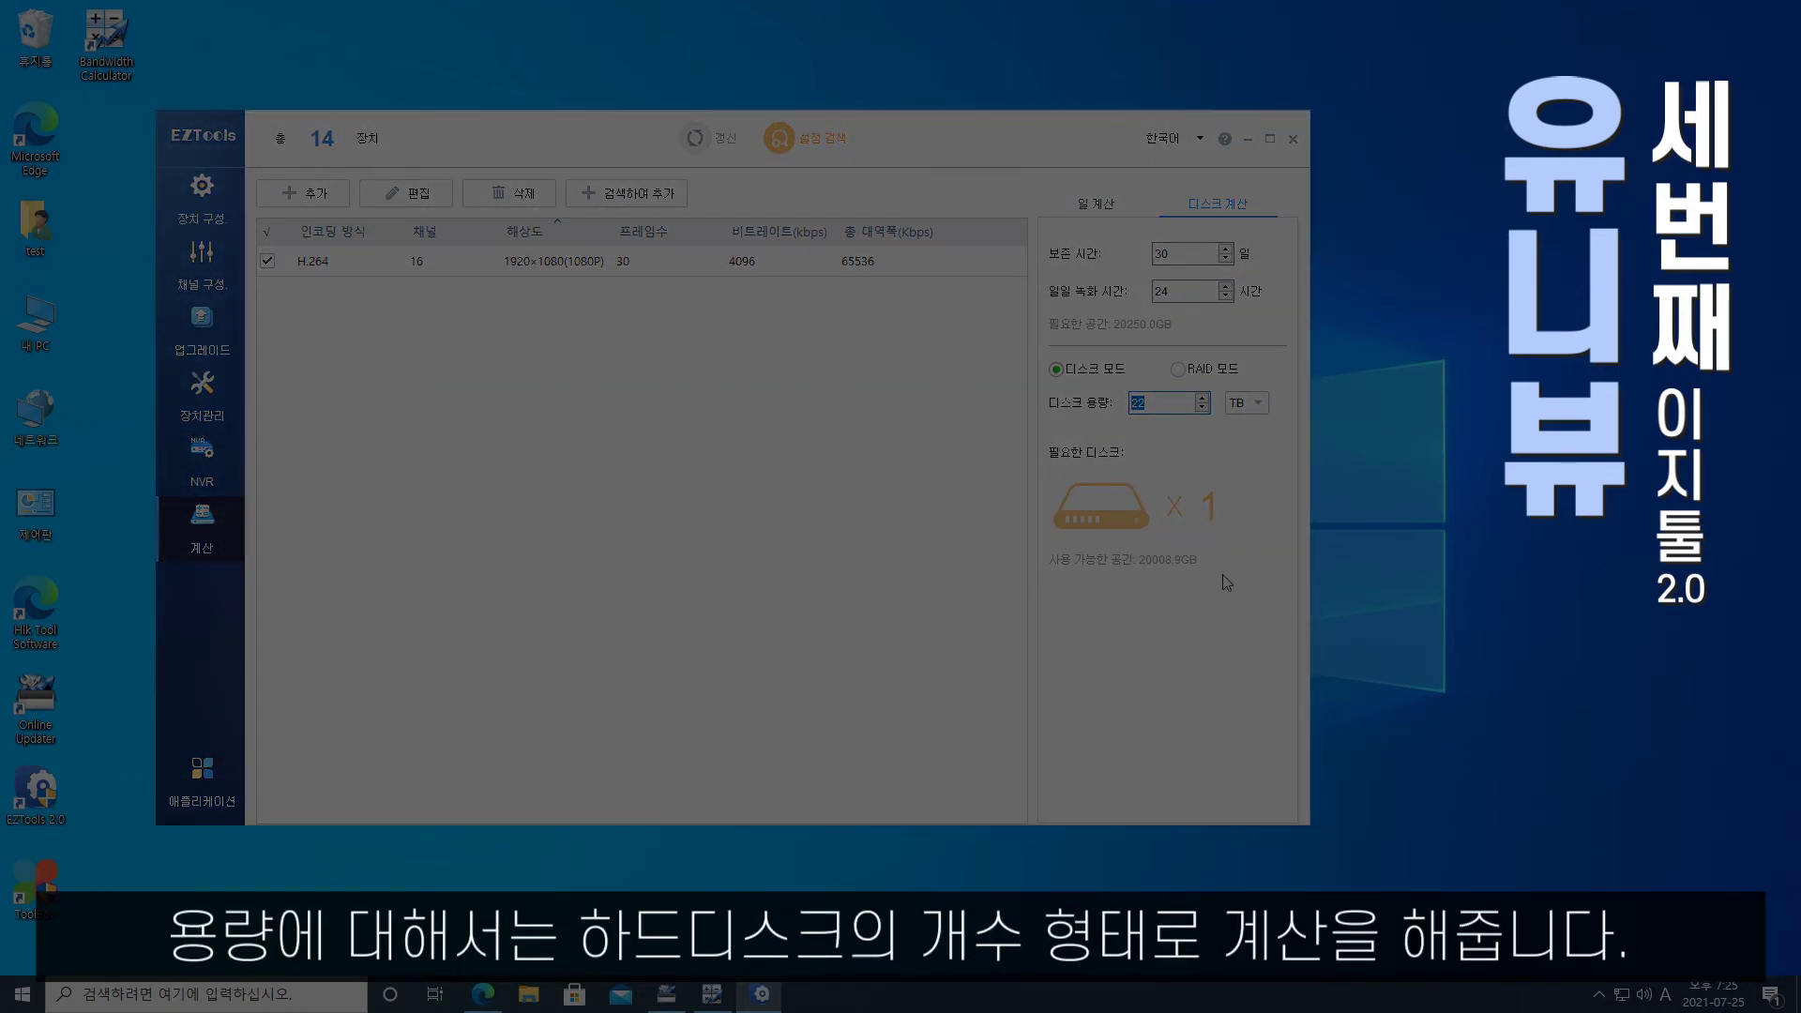
Compare the day calculation with the disk calculation for the same 16-channel entry
click(1084, 208)
click(1224, 206)
click(1111, 206)
click(1215, 206)
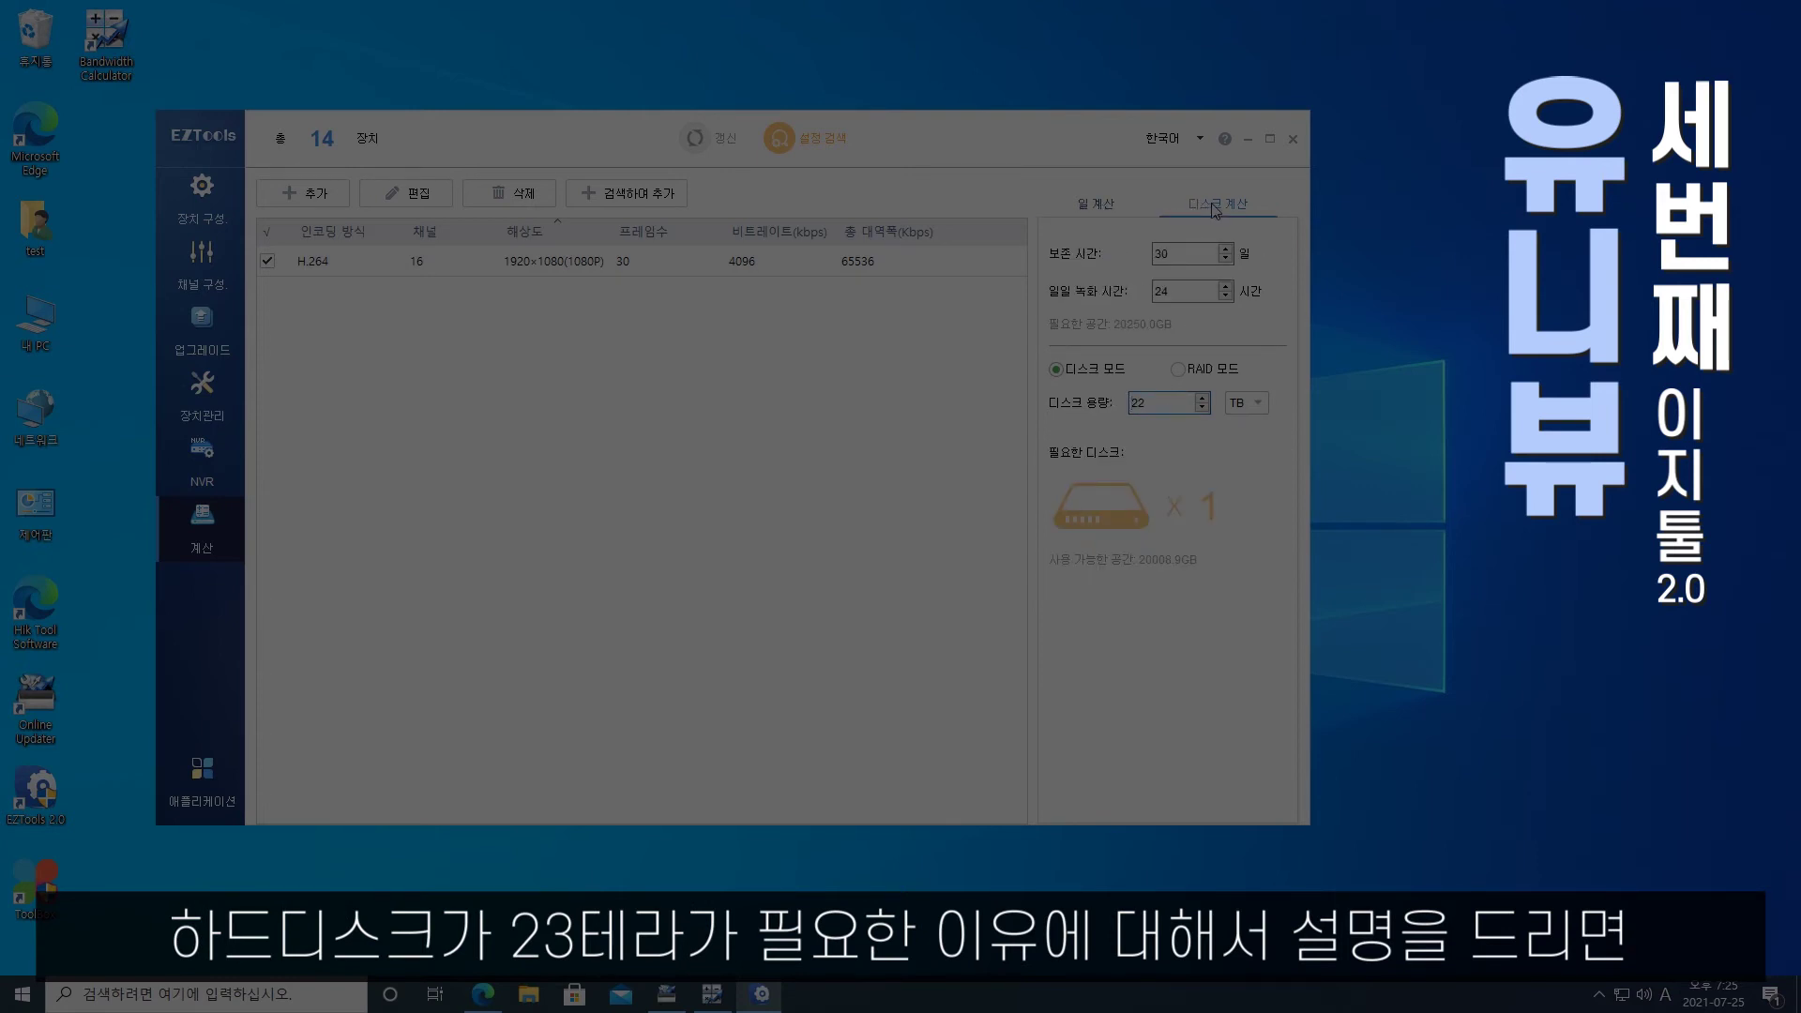
click(1118, 203)
click(1231, 203)
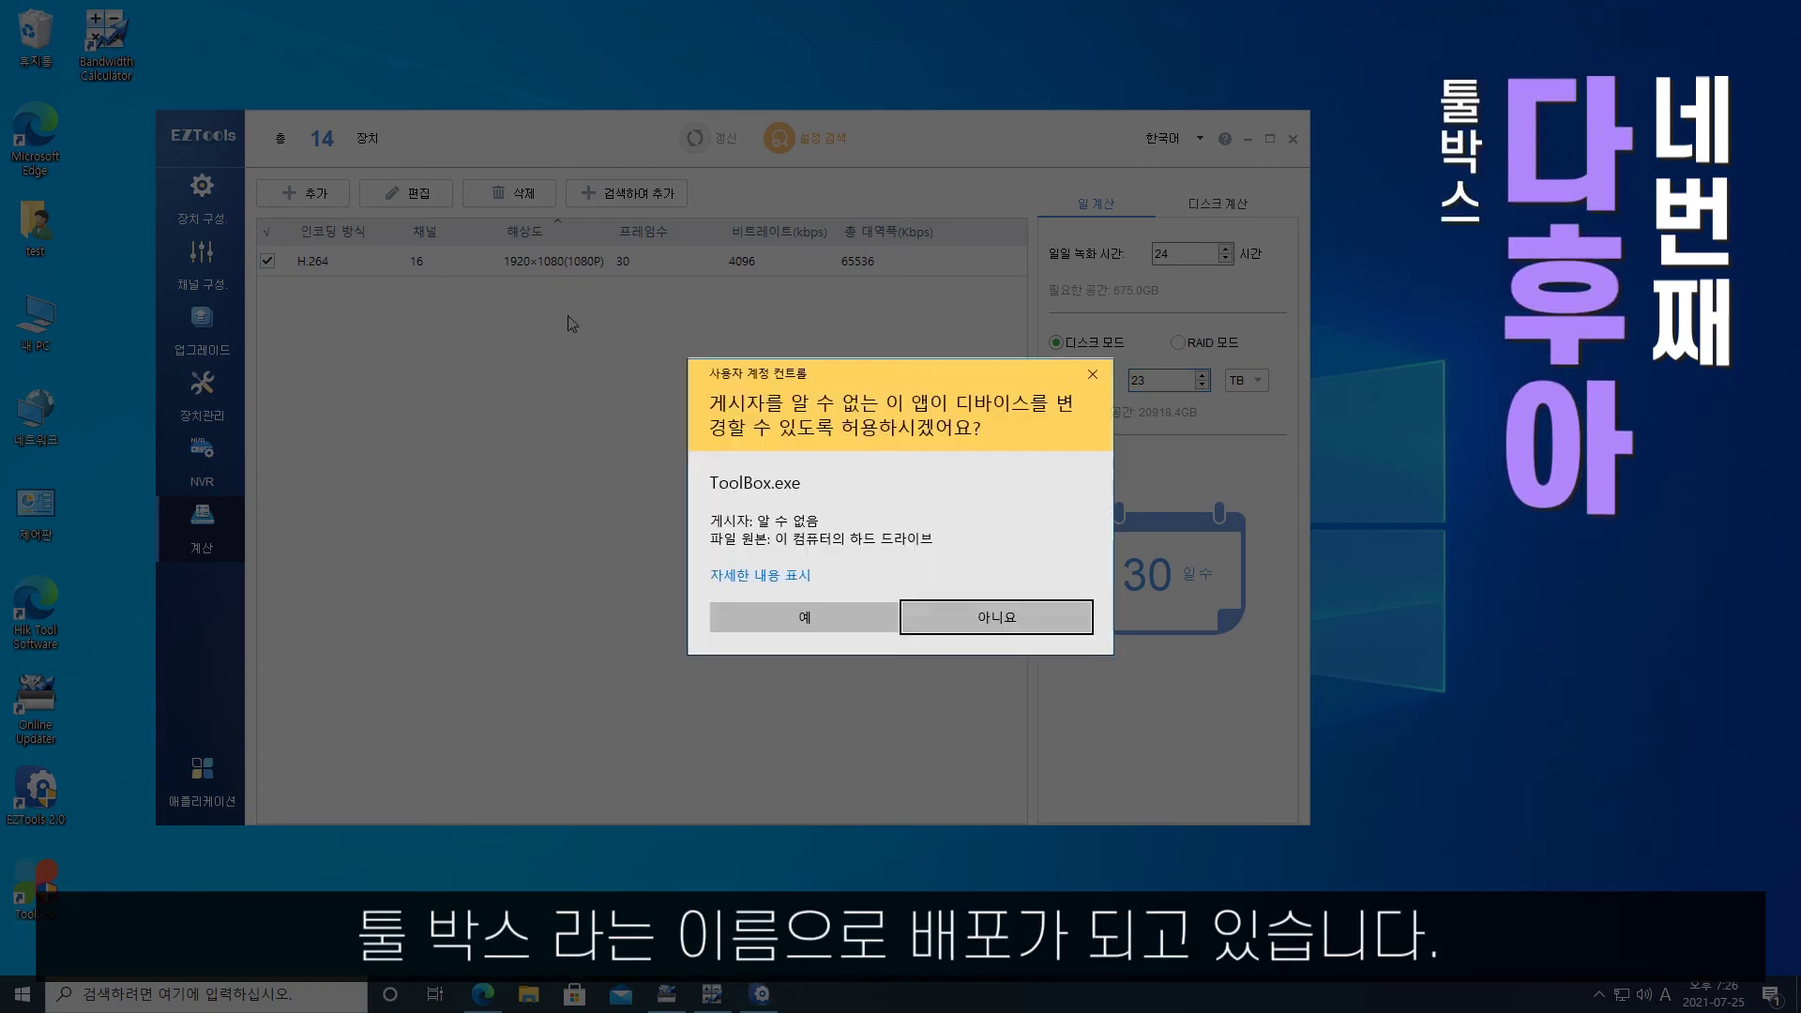
Allow ToolBox to run, move its window out of the way and open the DiskCalculator tool
click(769, 606)
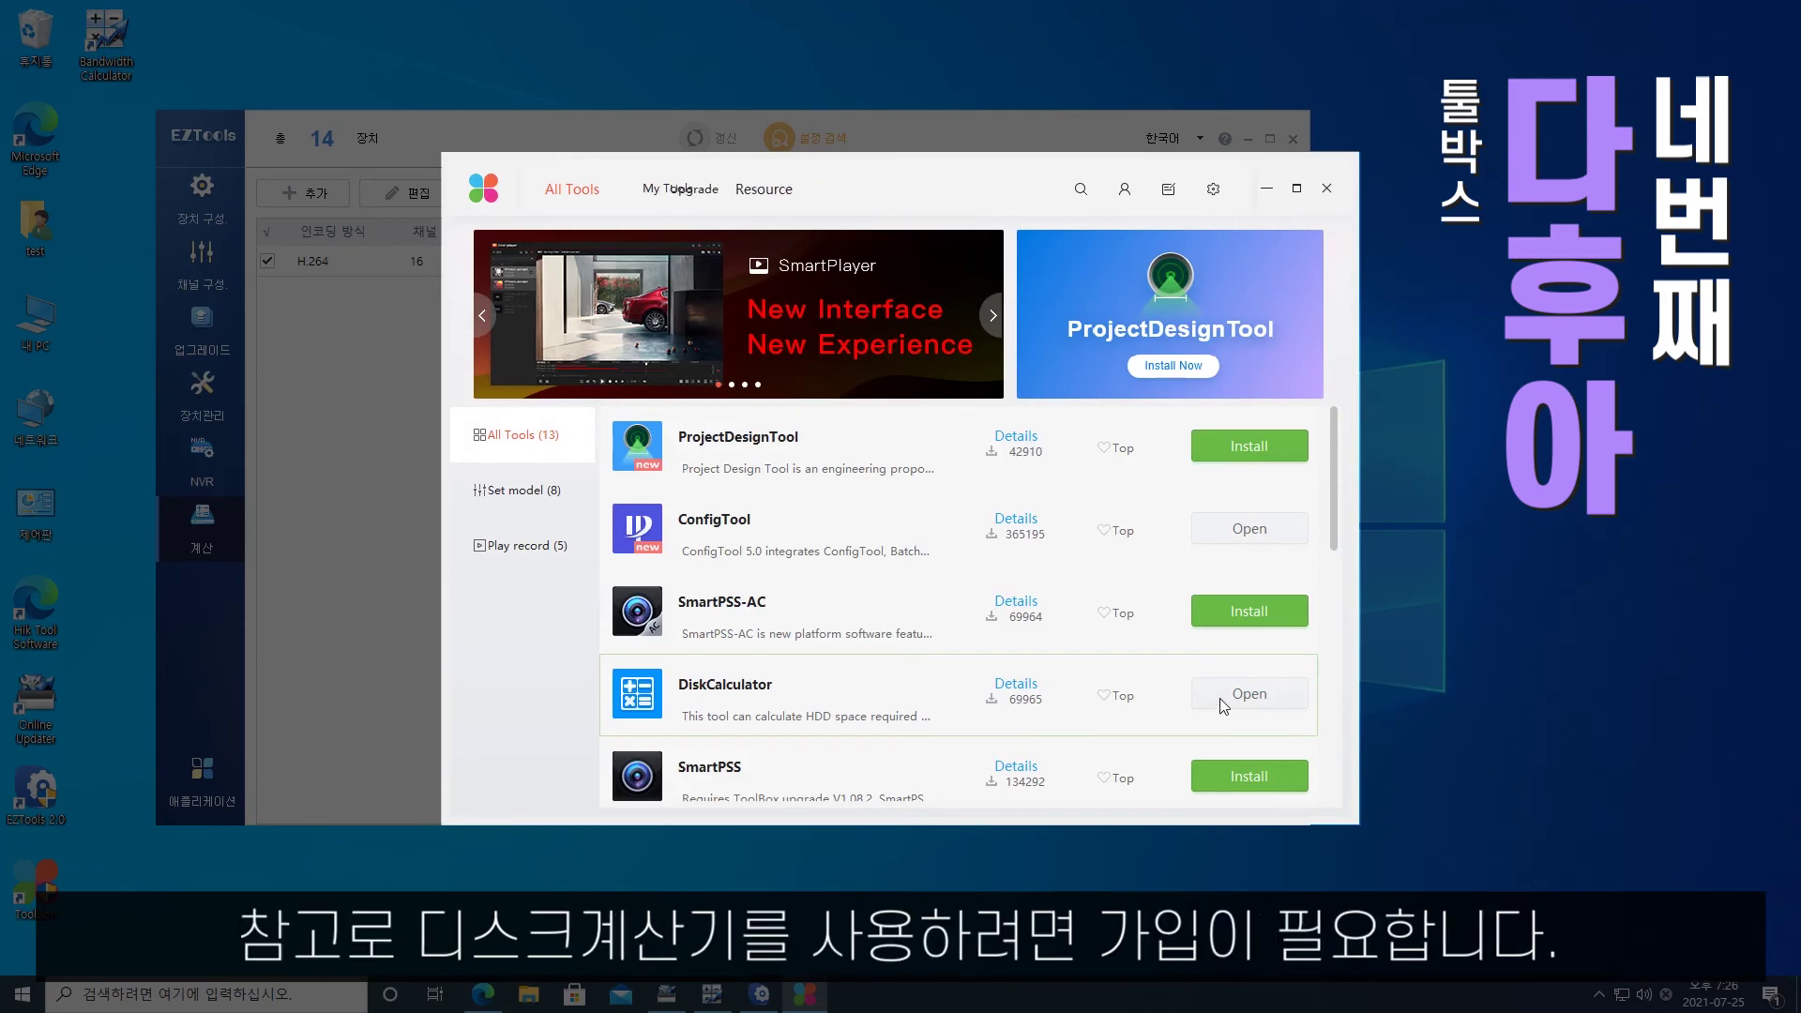
drag(1033, 200, 707, 62)
click(922, 556)
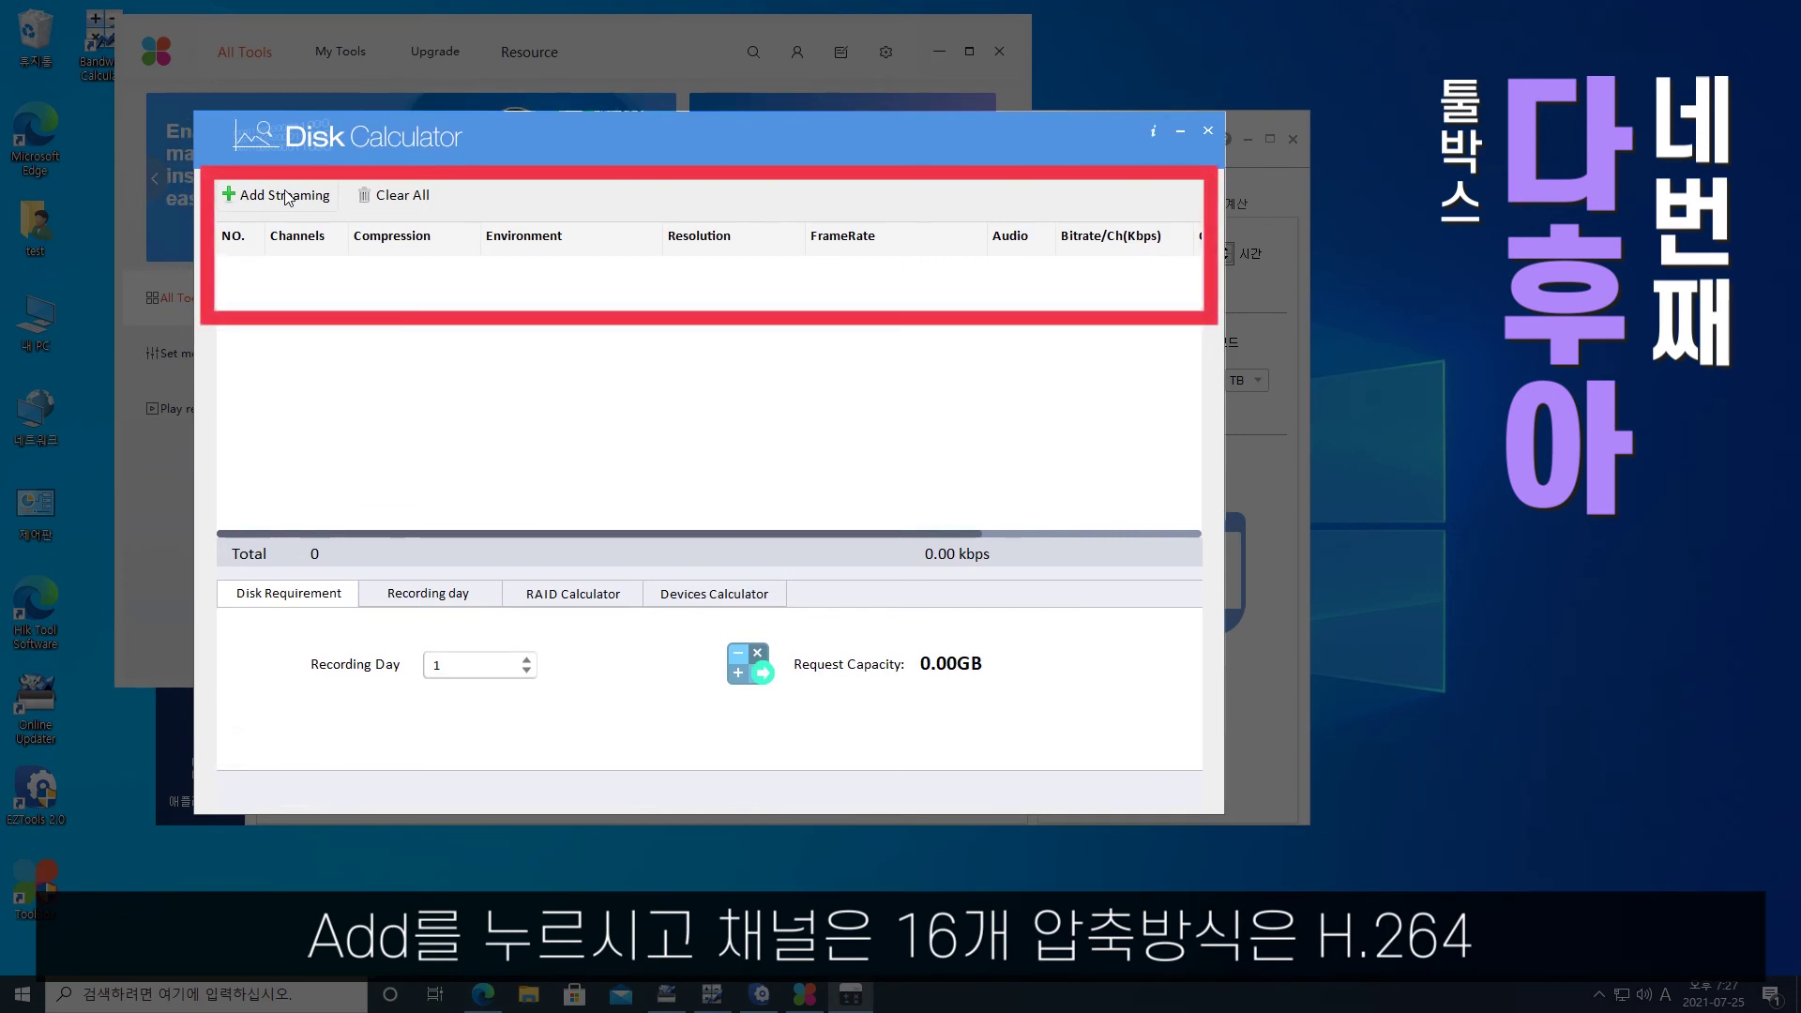
Add a streaming entry in Disk Calculator with 16 channels and H.264 compression
click(287, 197)
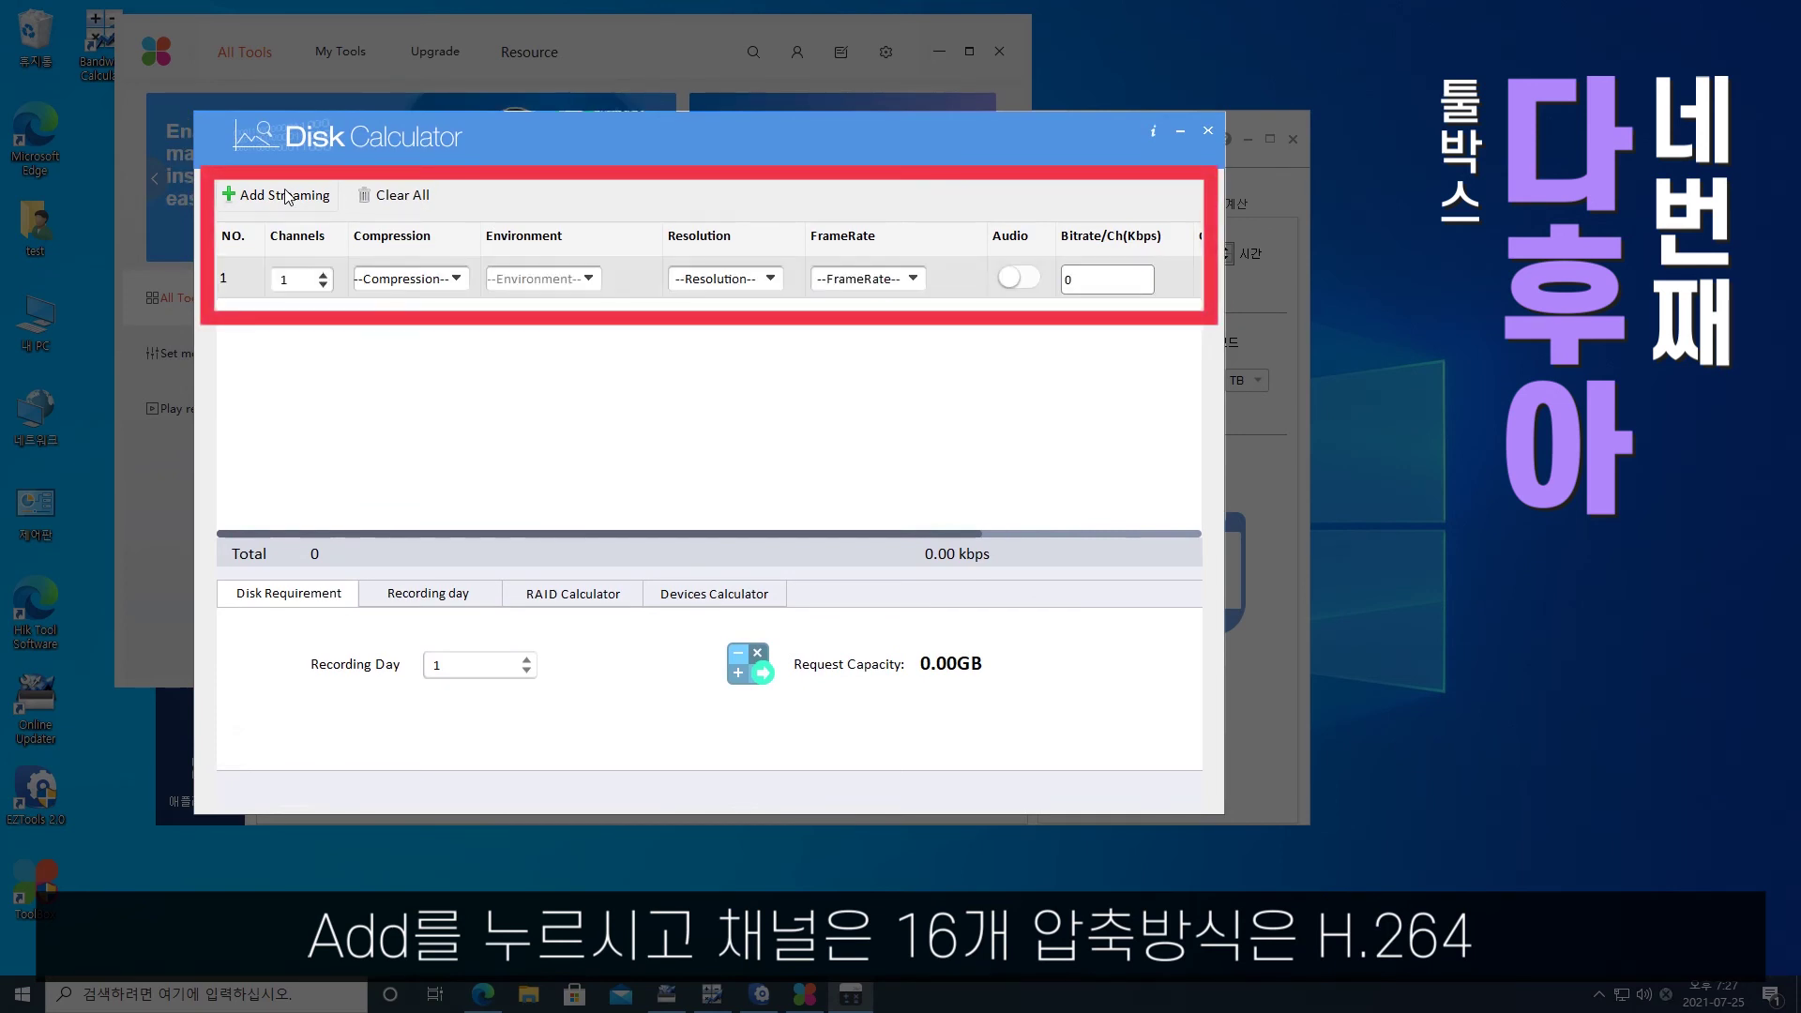
double_click(299, 287)
text(16)
click(416, 280)
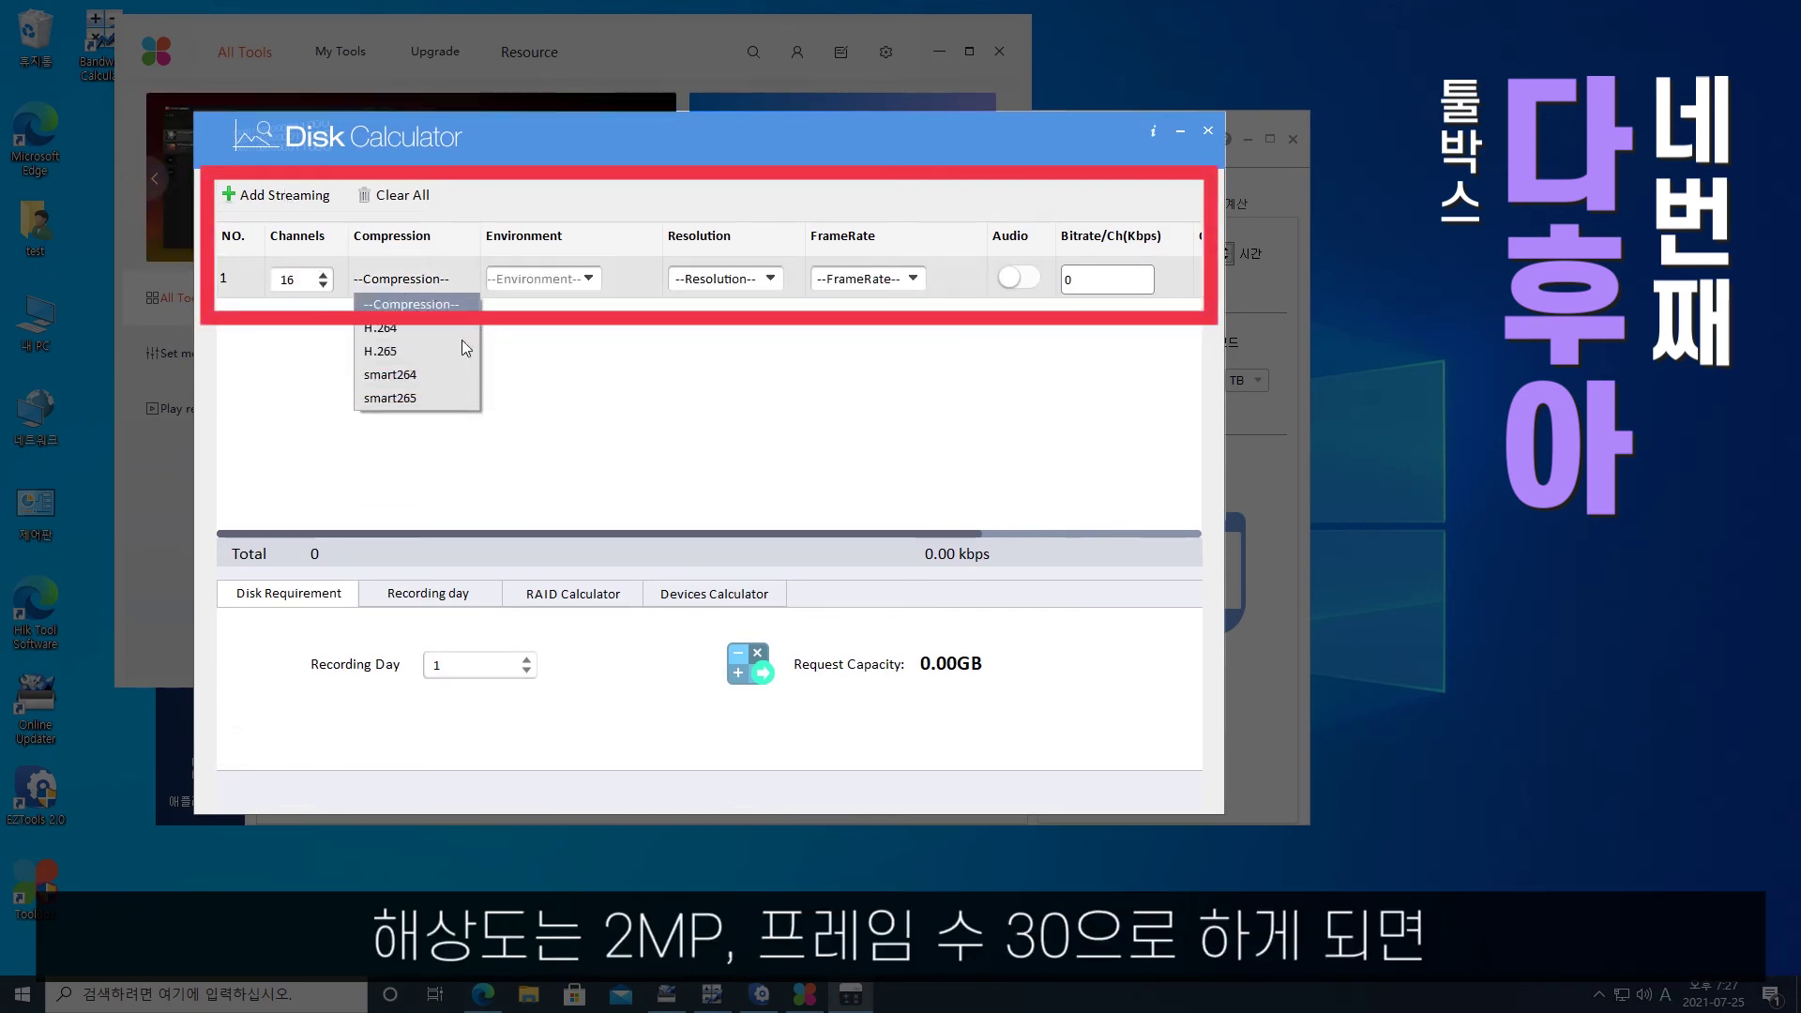
click(415, 333)
Set the stream's resolution to 2MP and frame rate to 30, and the recording period to 30 days
click(721, 281)
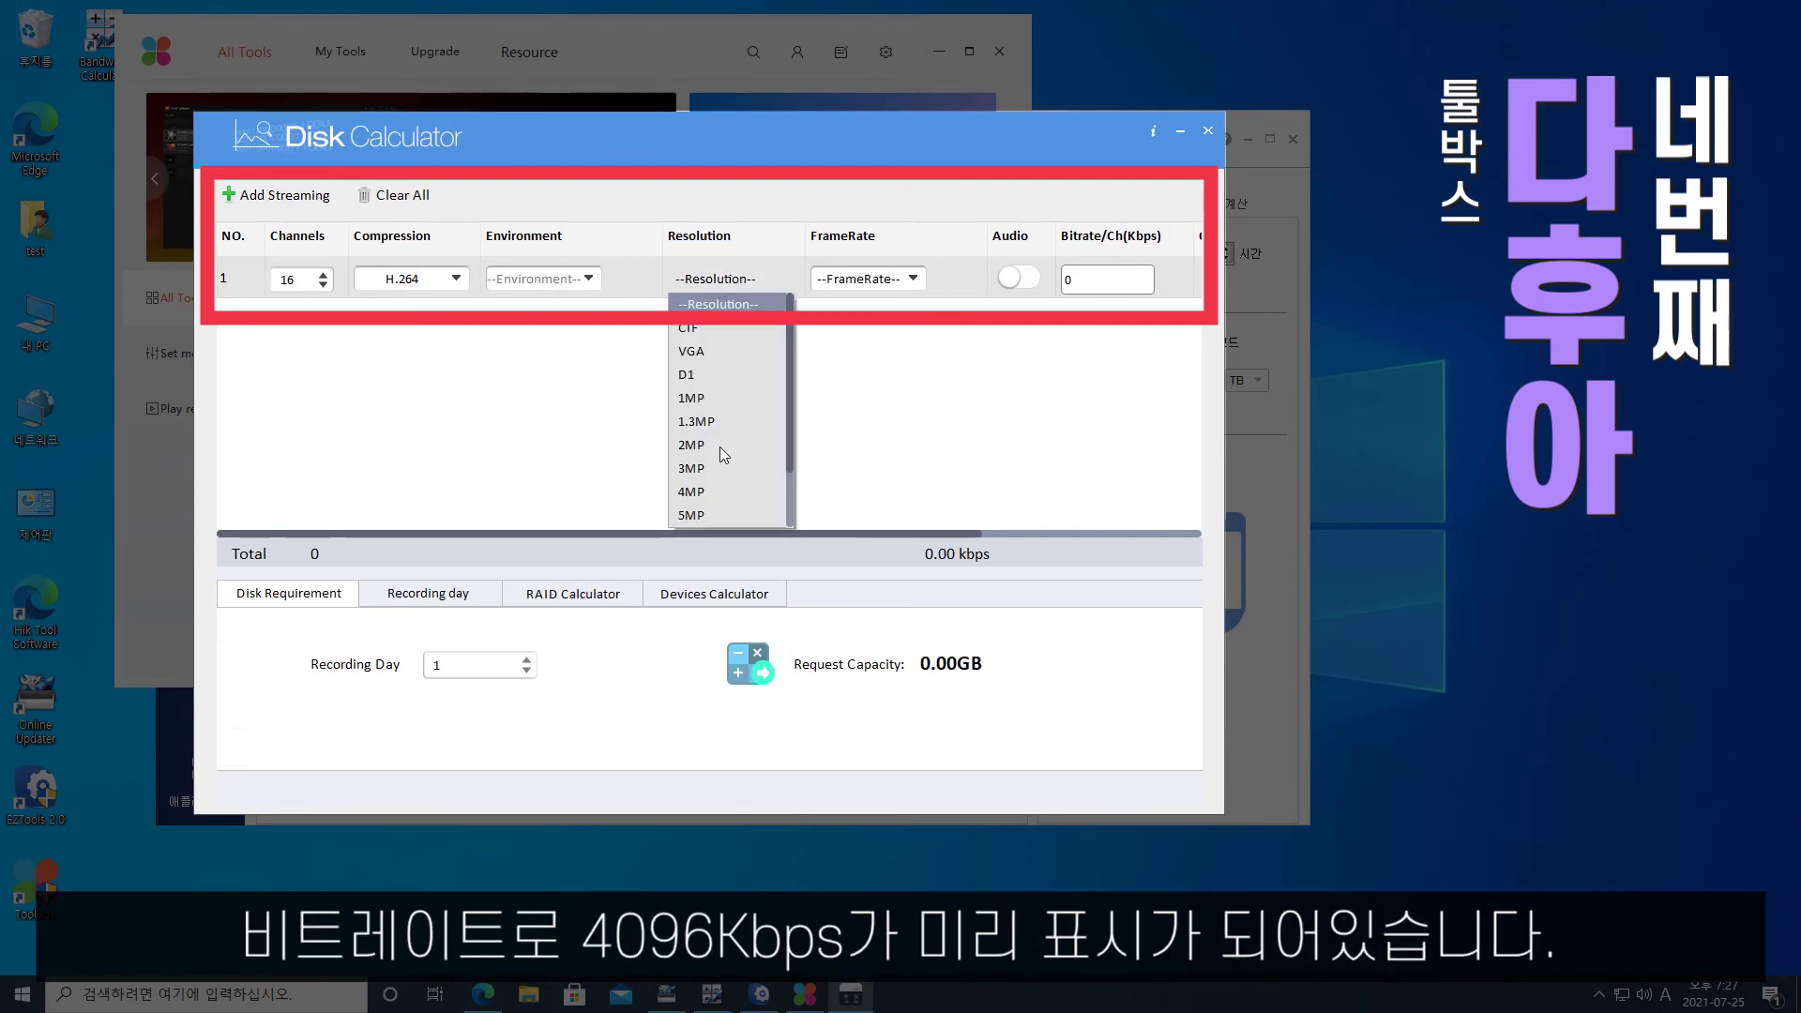
click(718, 447)
double_click(1113, 280)
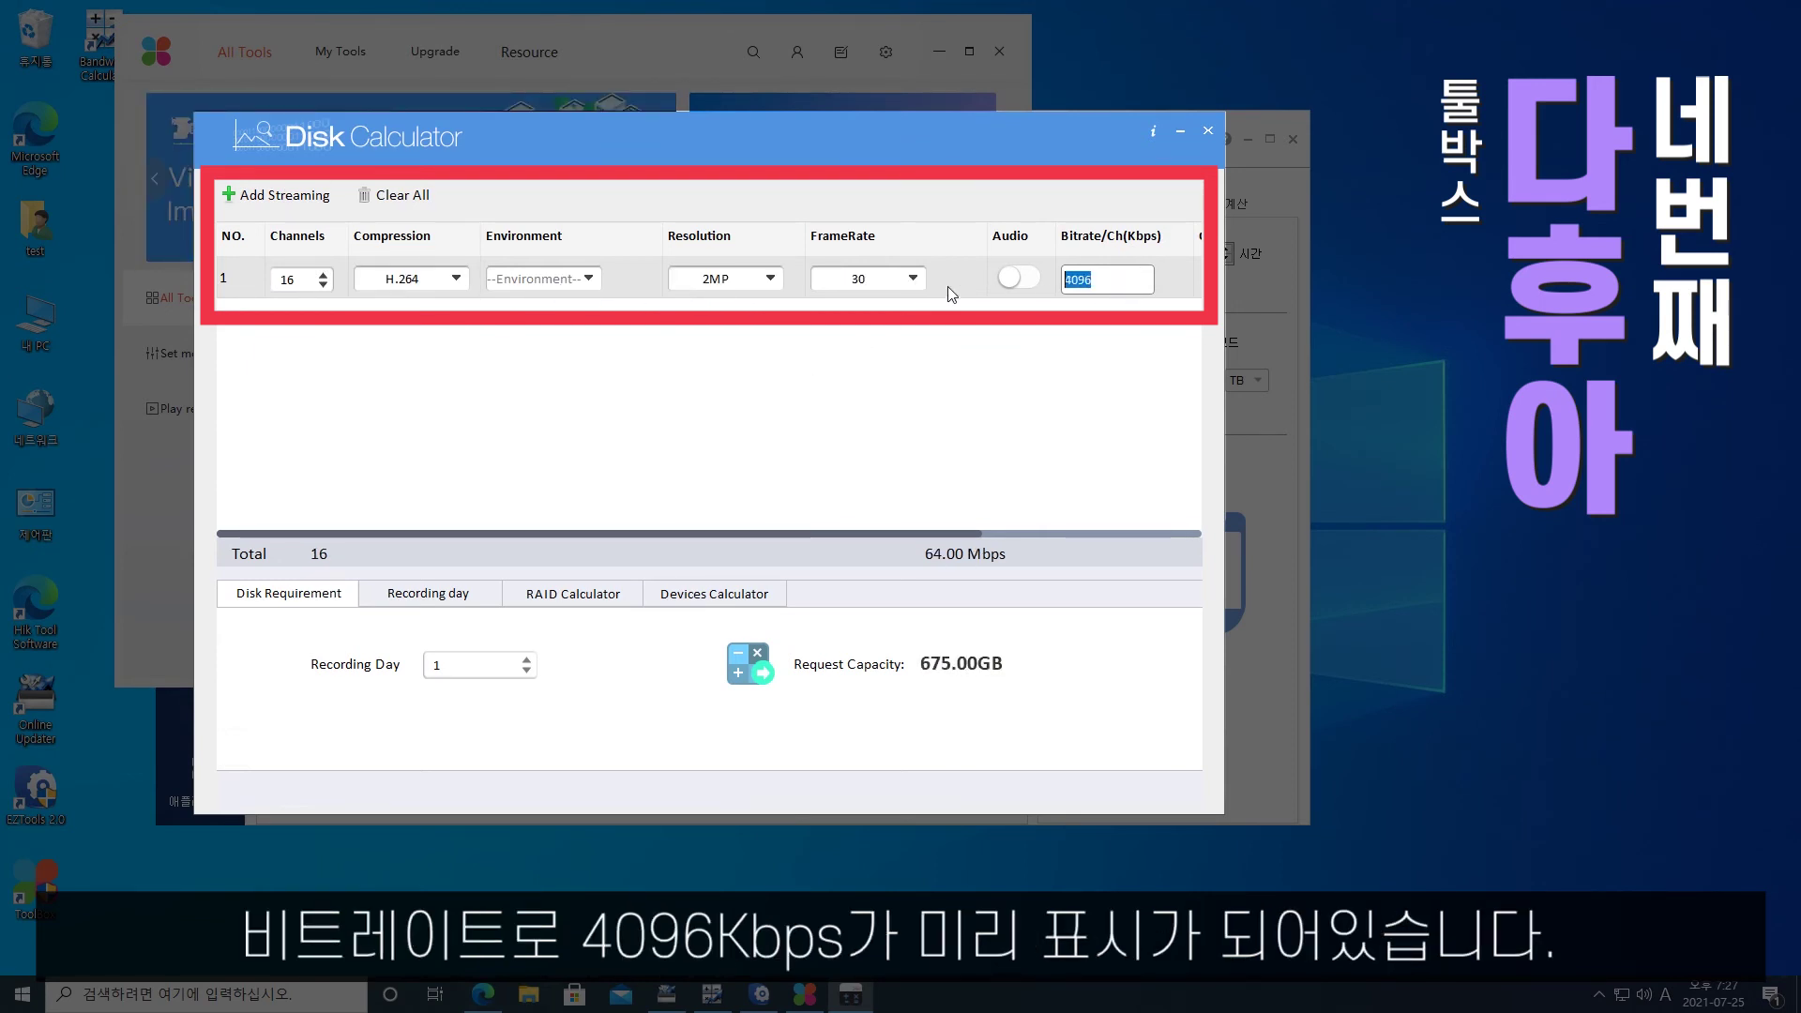
scroll(467, 668, up, 20)
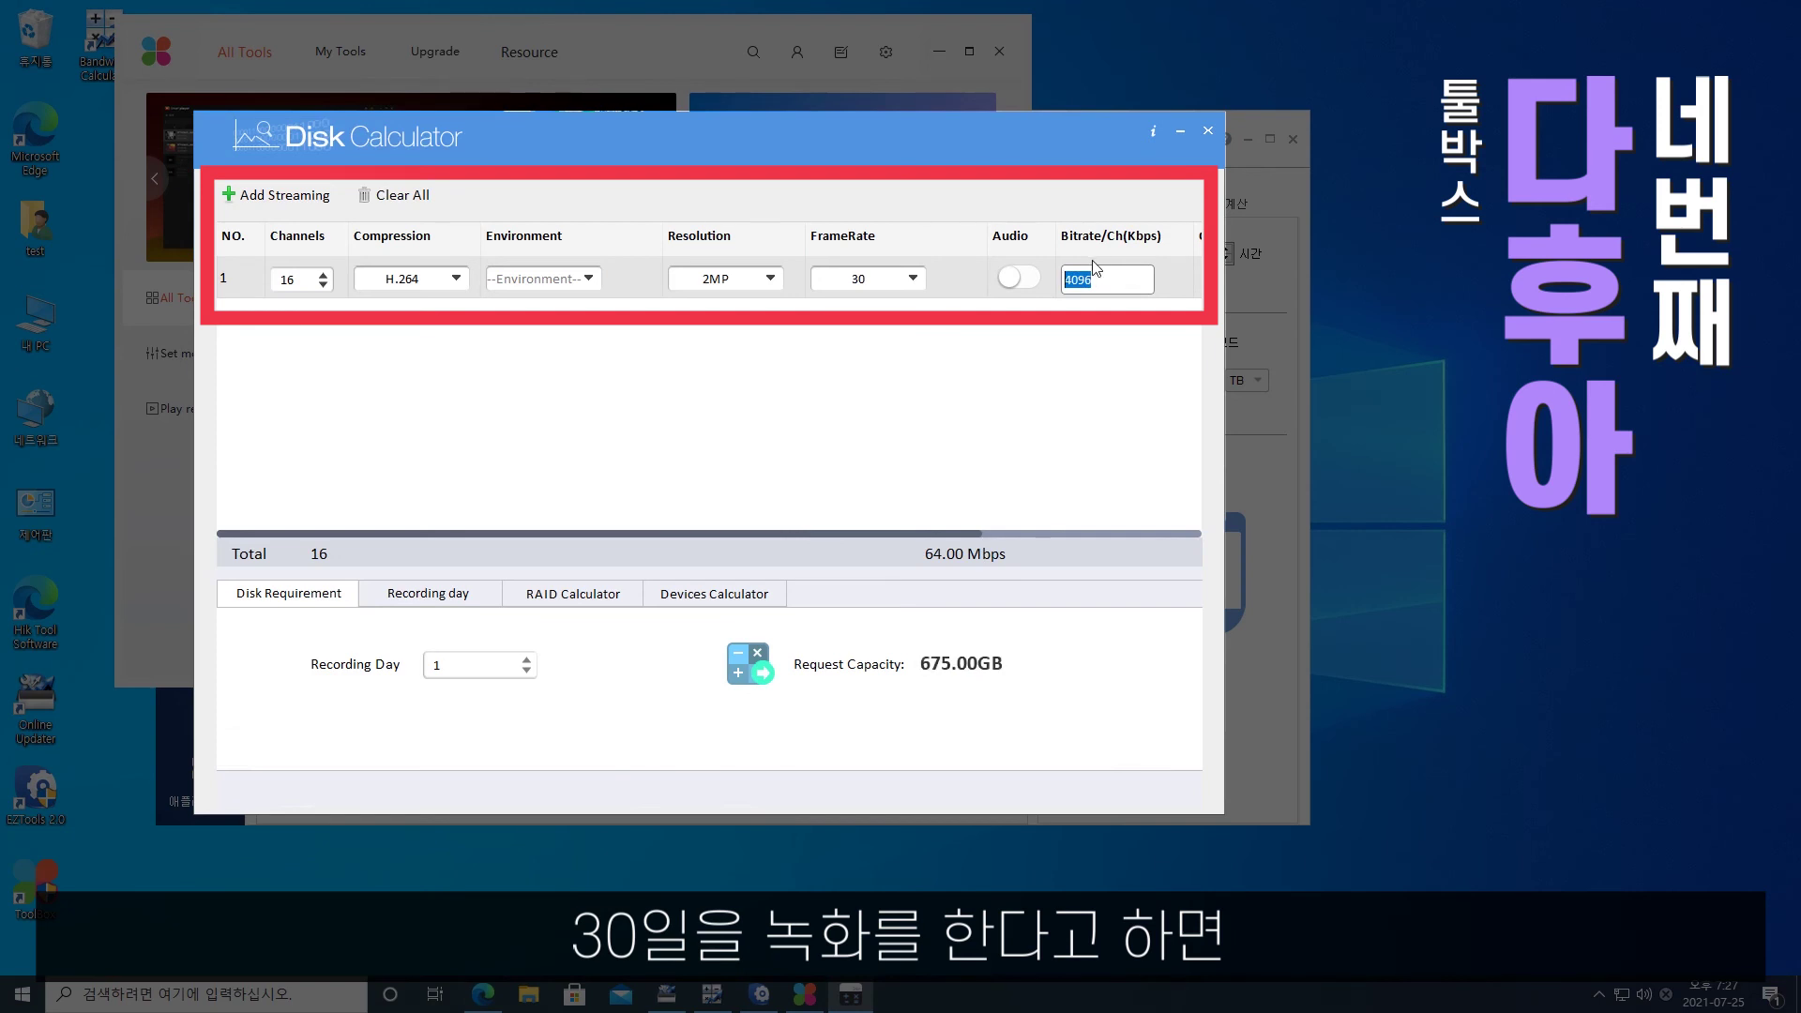
scroll(466, 669, up, 4)
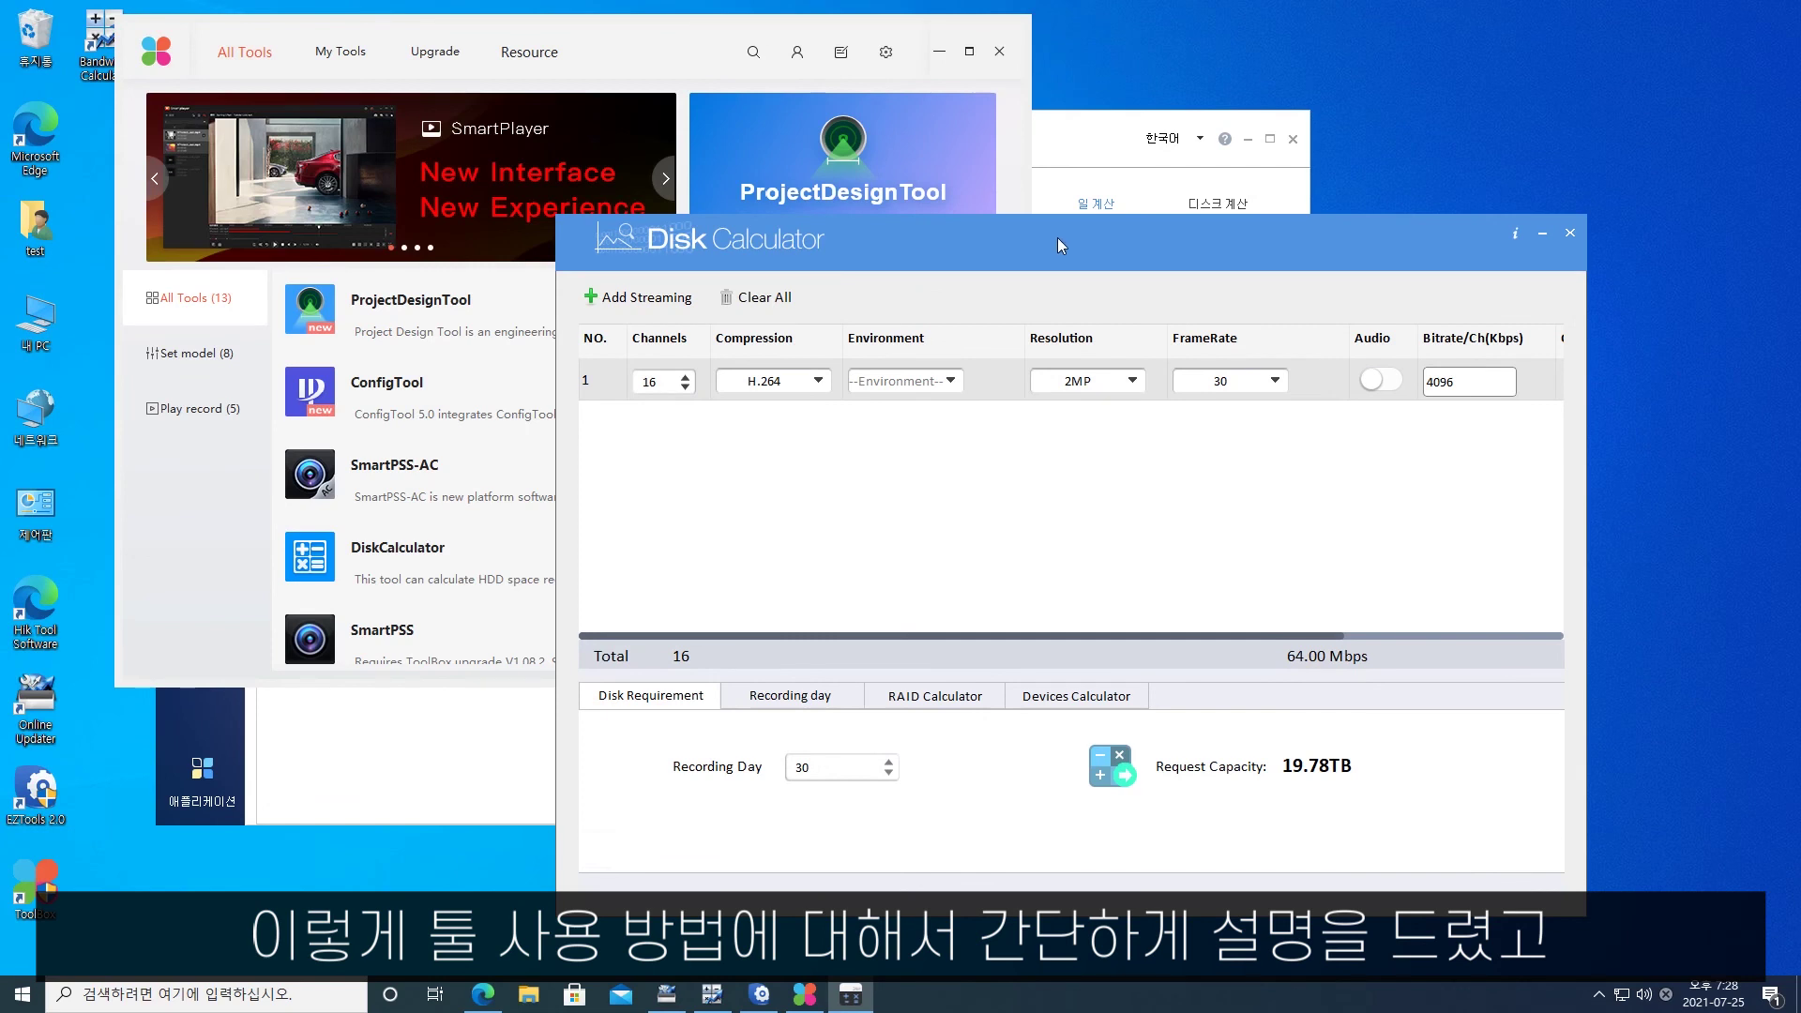
Rearrange the Disk Calculator and EZTools windows and bring up the Hanwha bandwidth calculator to compare their results
drag(1057, 238, 1251, 289)
click(711, 49)
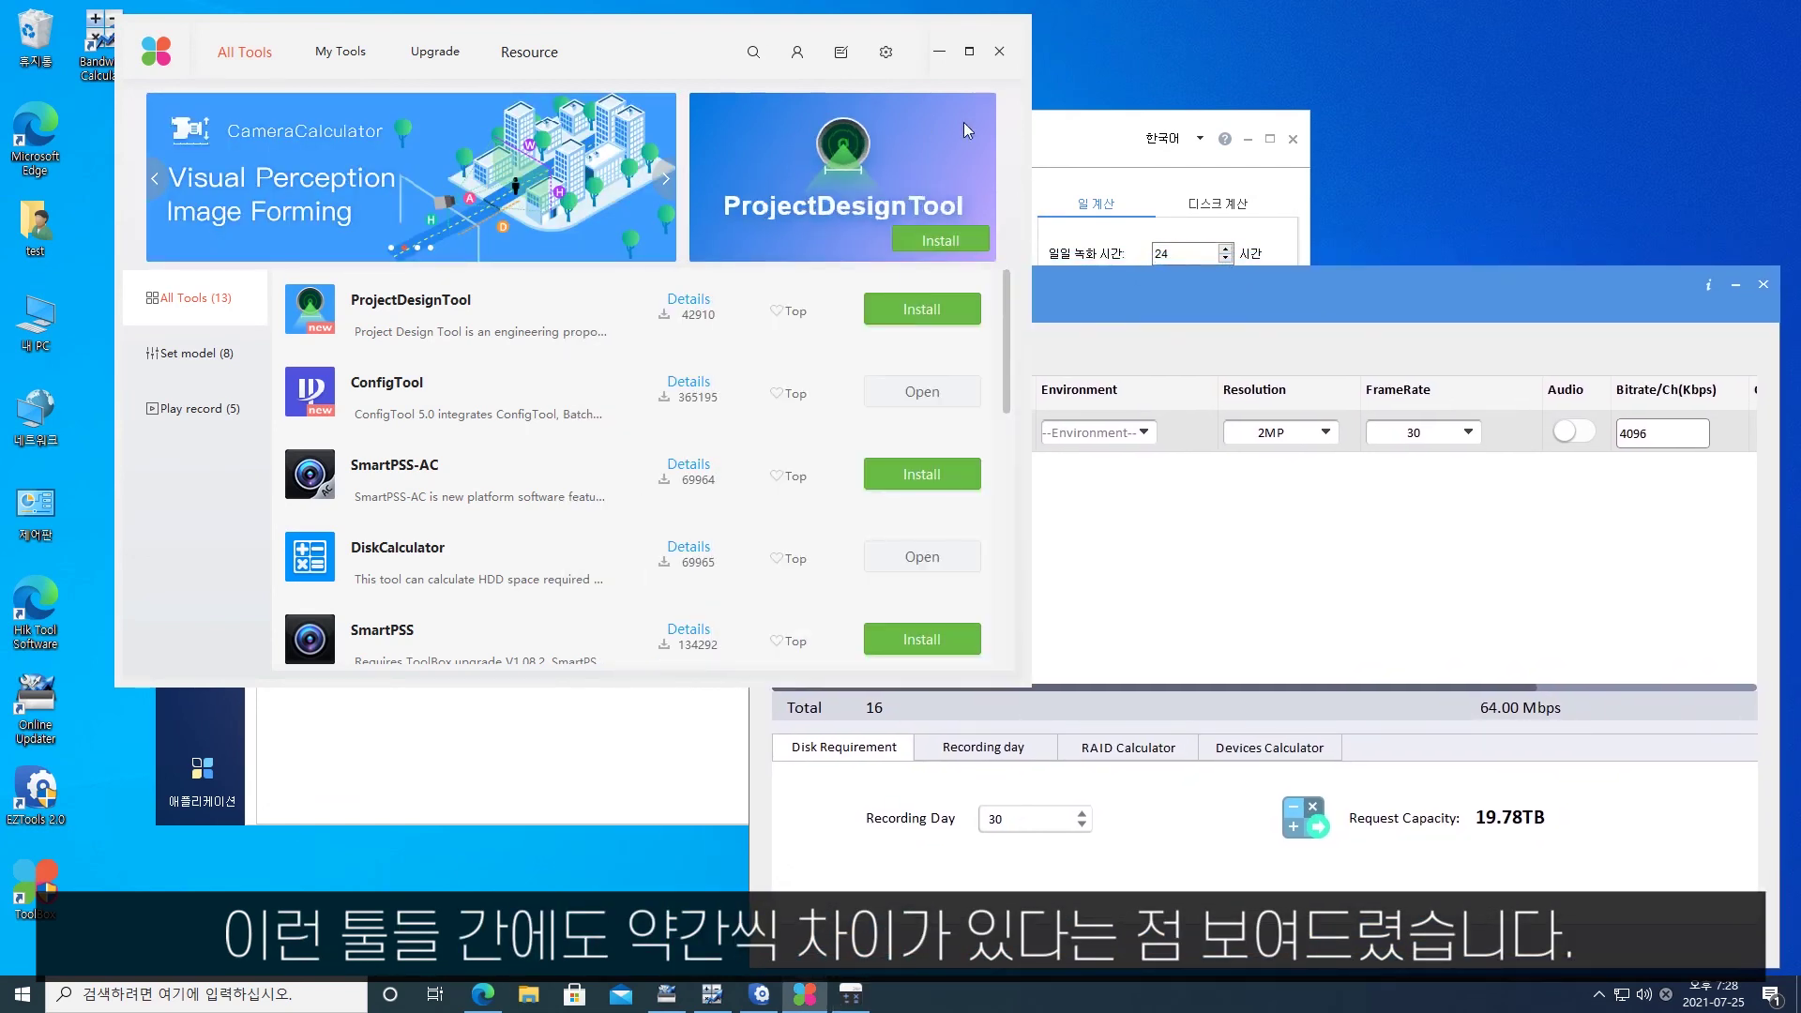
click(1104, 137)
drag(1104, 143, 1568, 91)
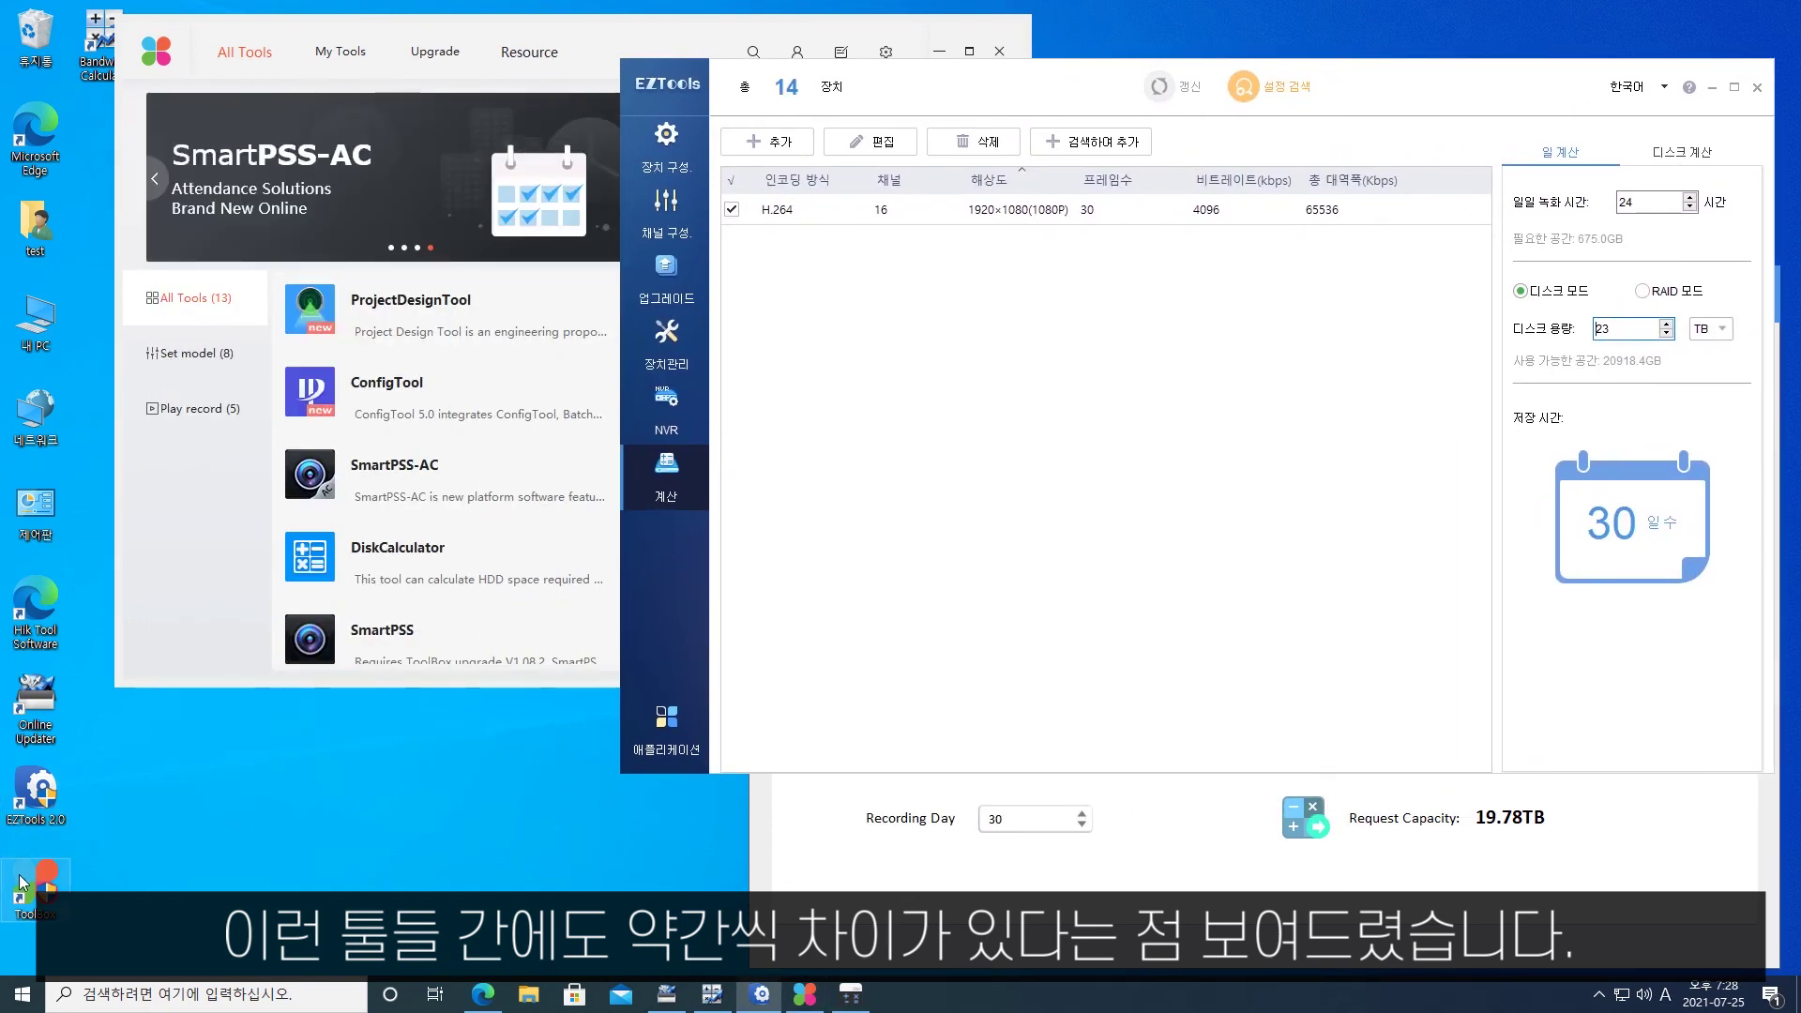
click(712, 994)
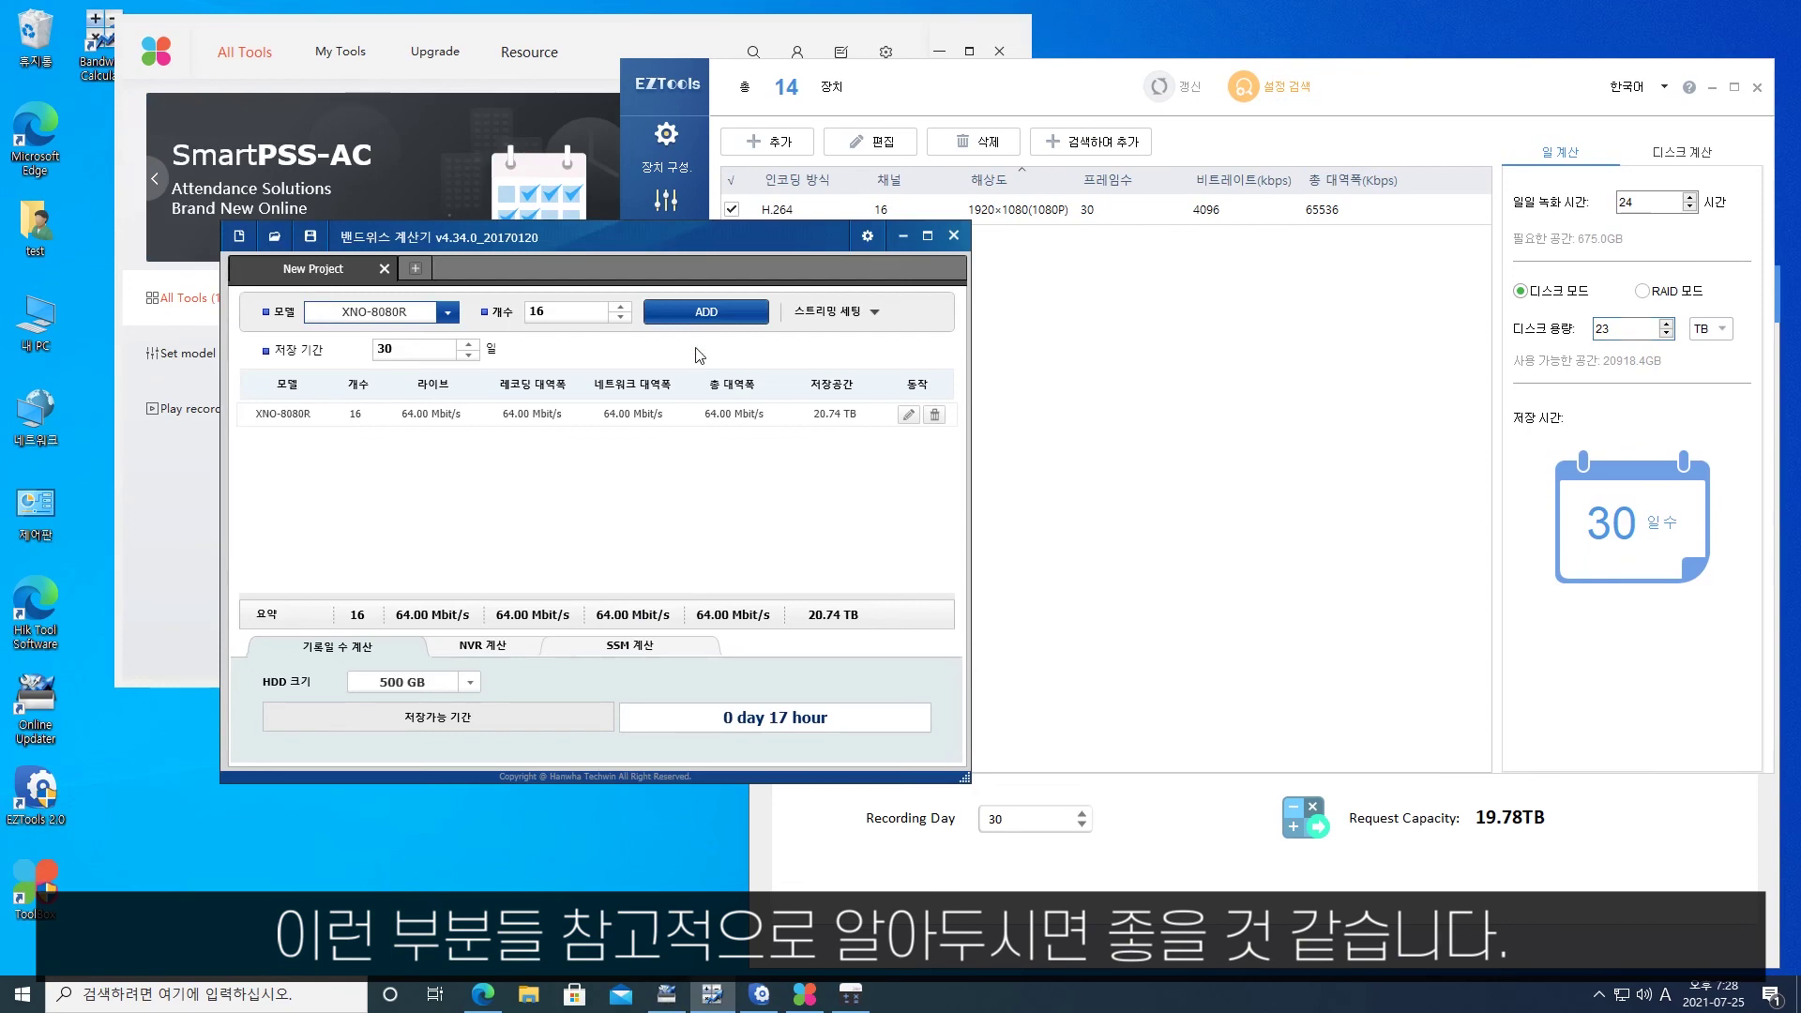